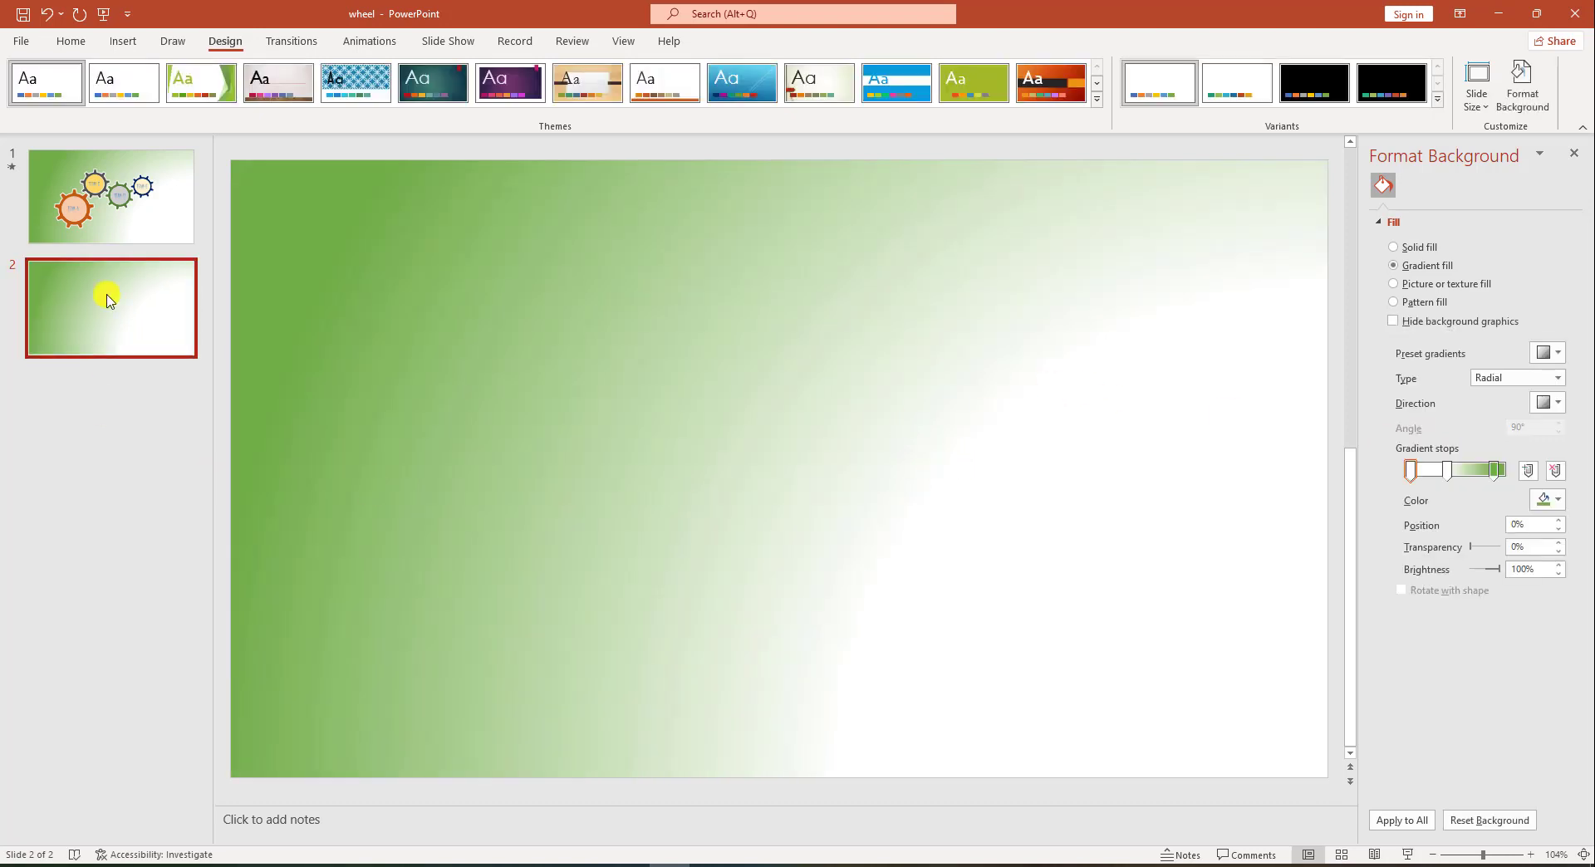
Check the gear slide, open the Insert Pictures options, then return to the blank second slide
key(Page_Up)
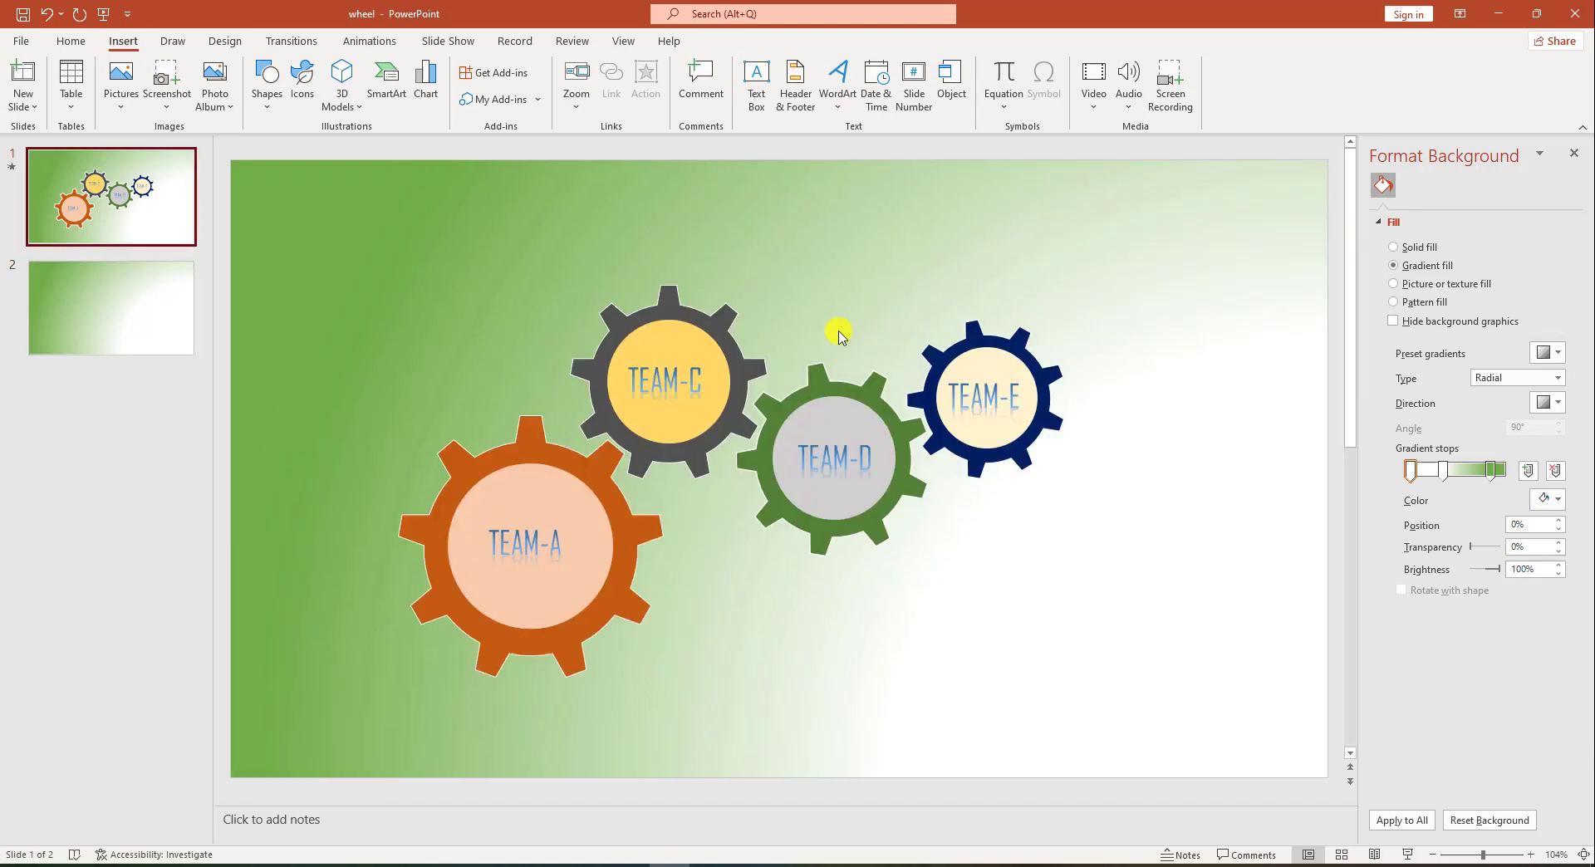
click(120, 83)
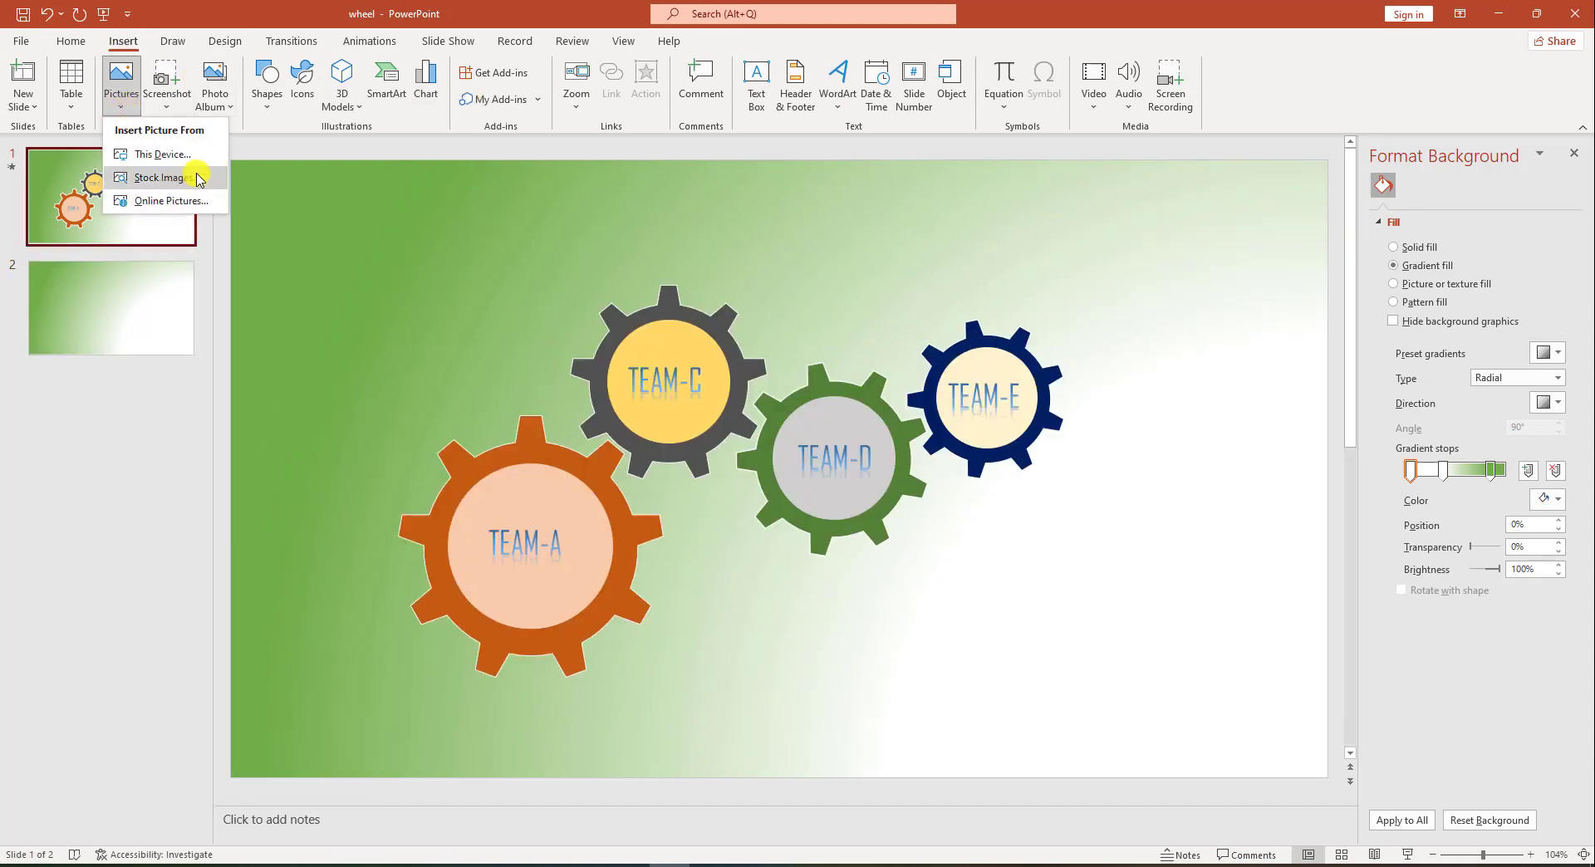
click(161, 331)
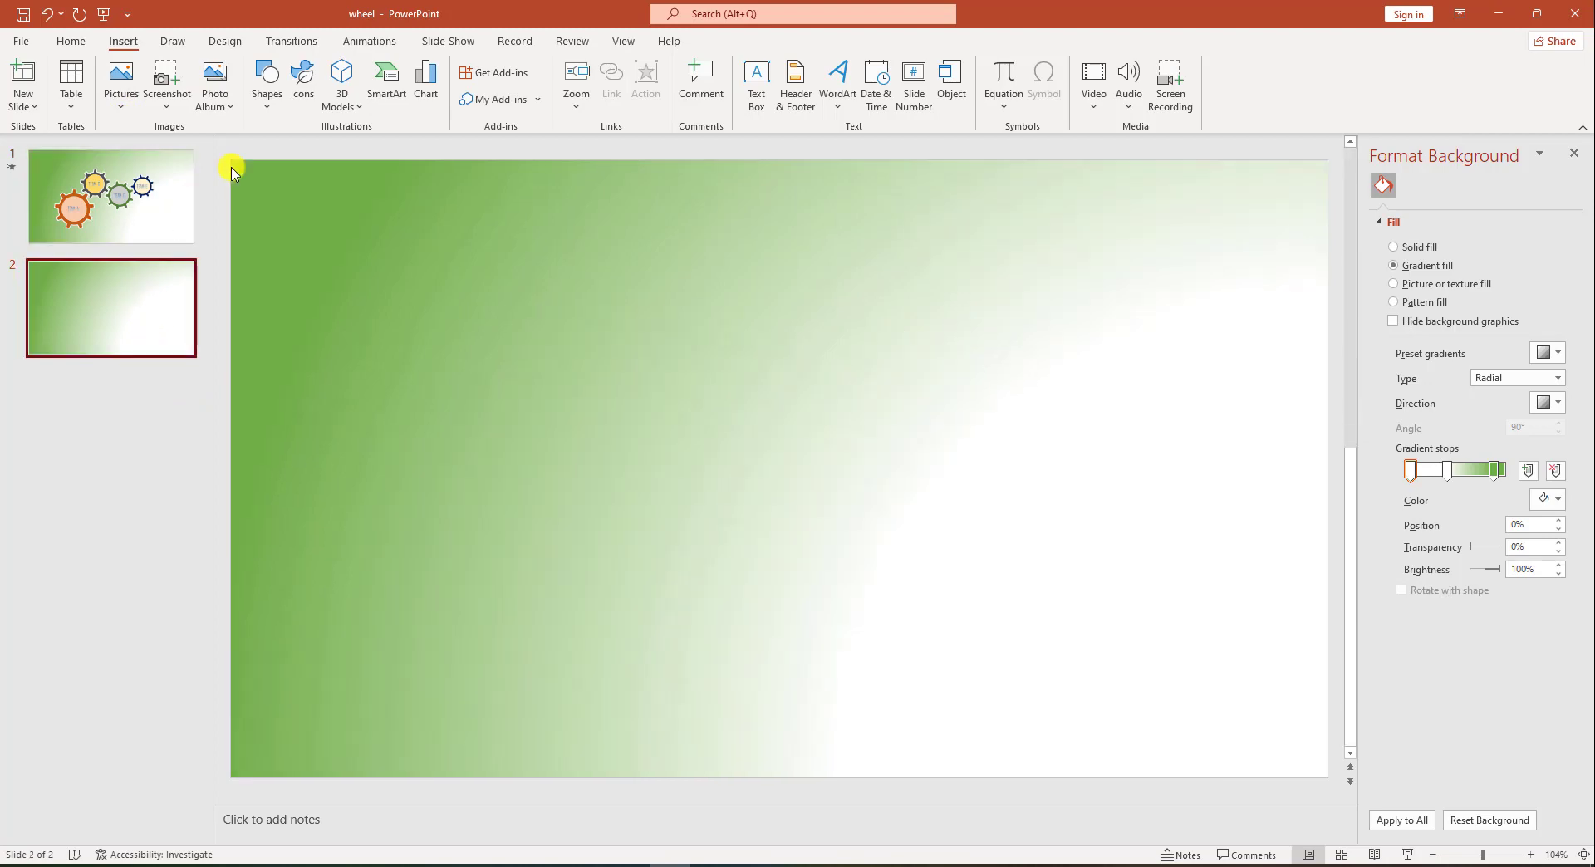
Insert the Gear SmartArt layout from the Relationship category onto slide 2
click(394, 99)
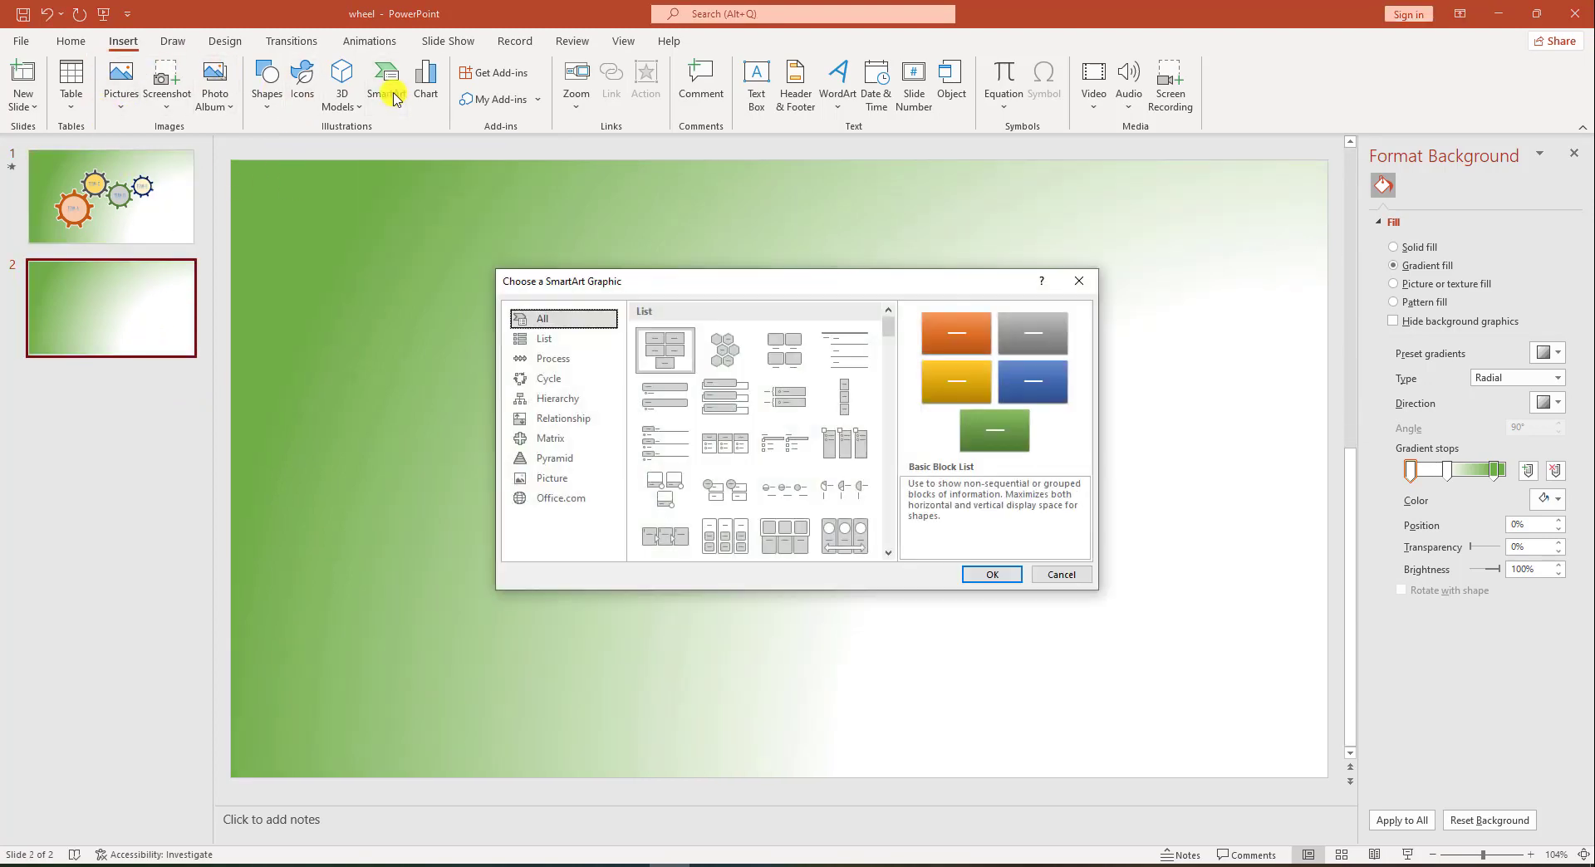
click(579, 426)
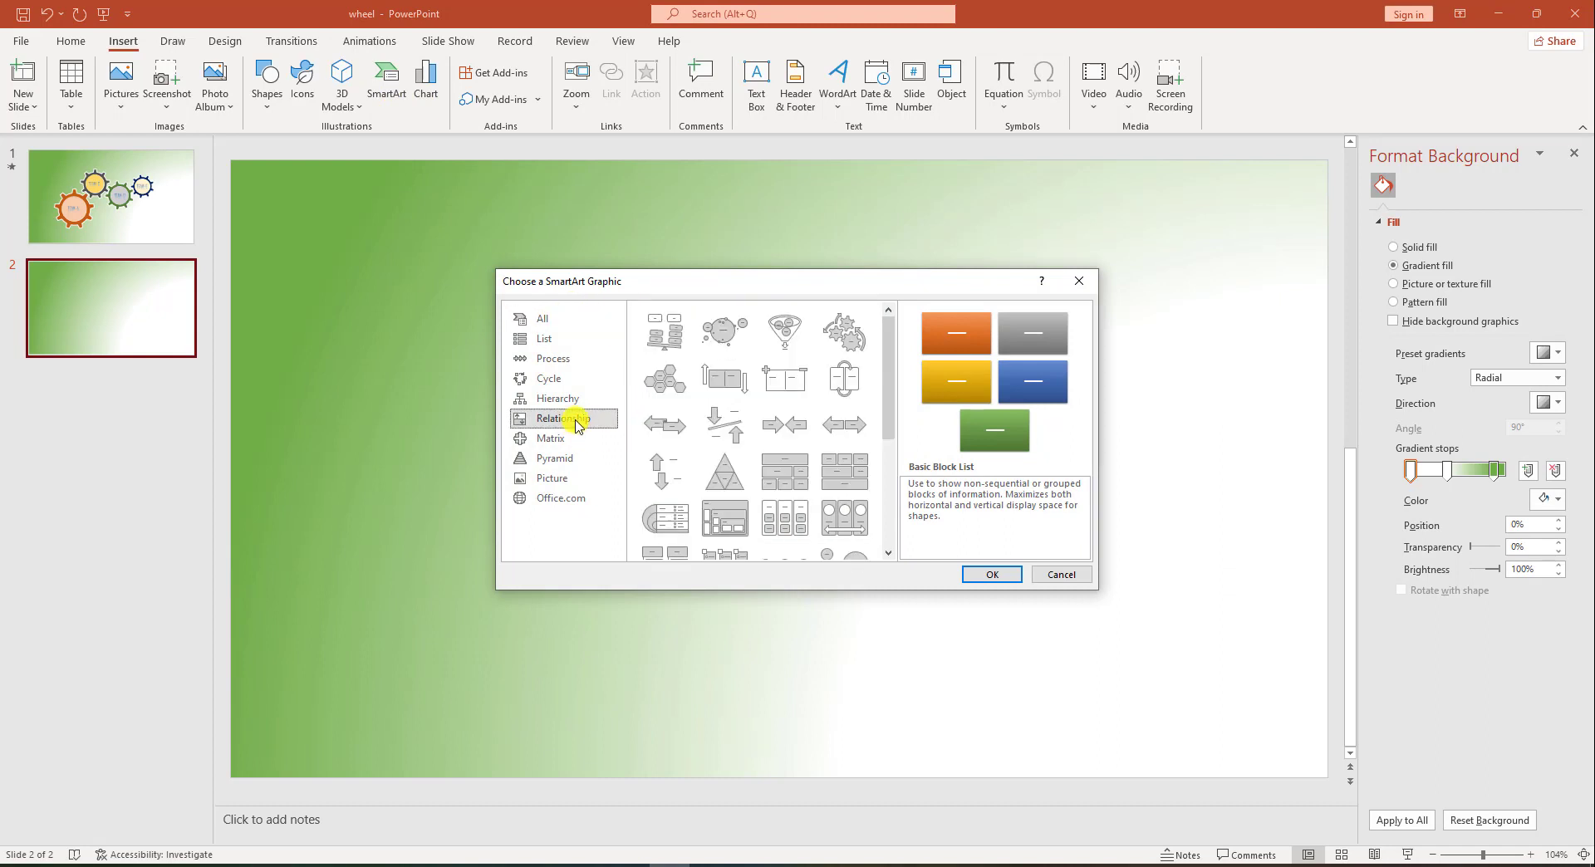
click(843, 339)
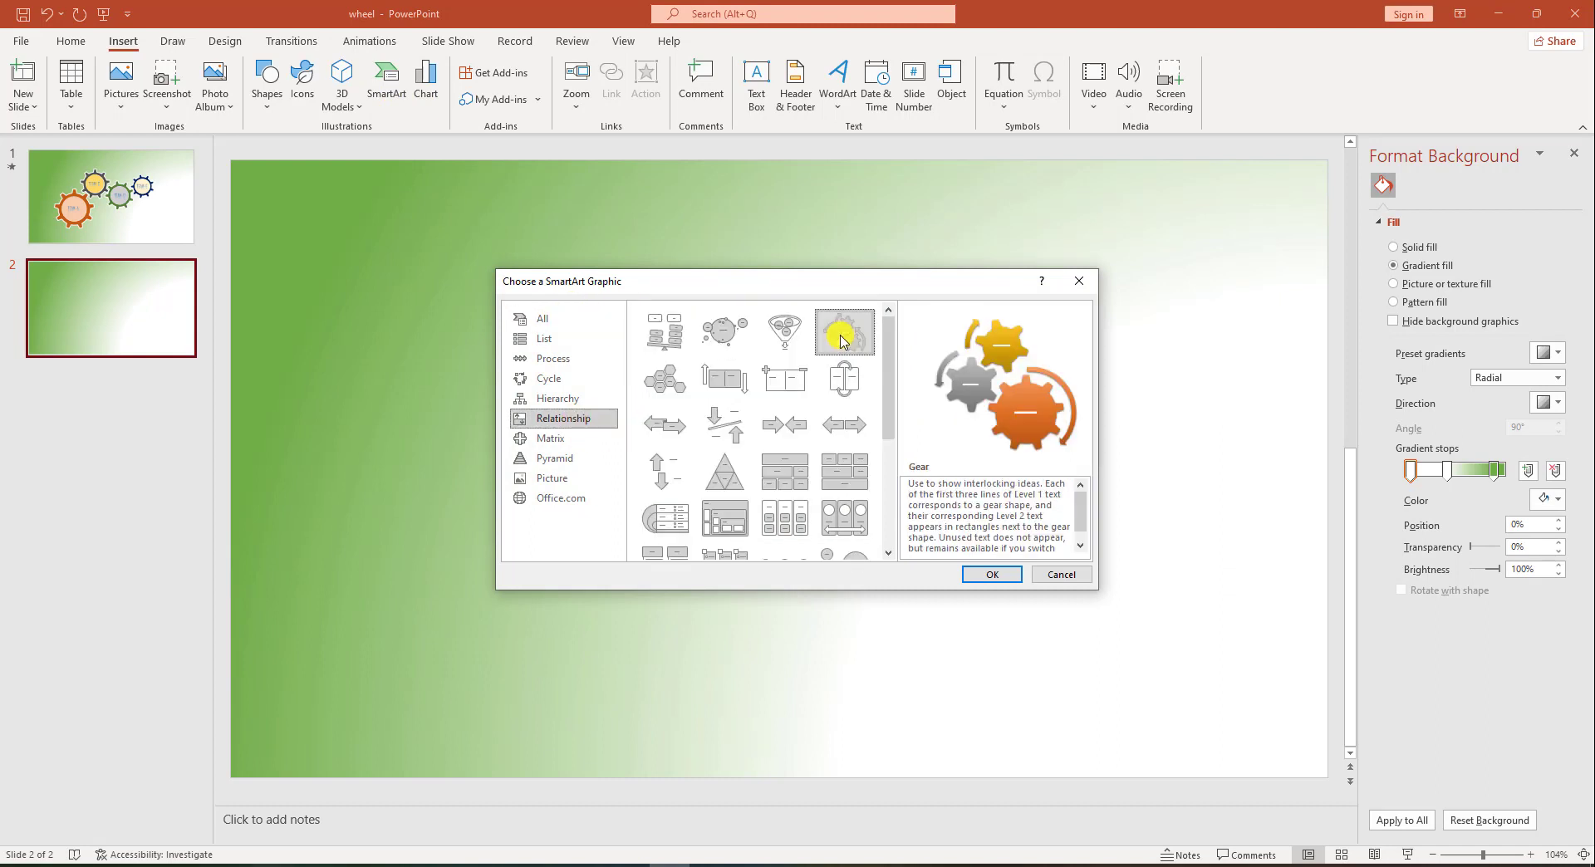
click(991, 574)
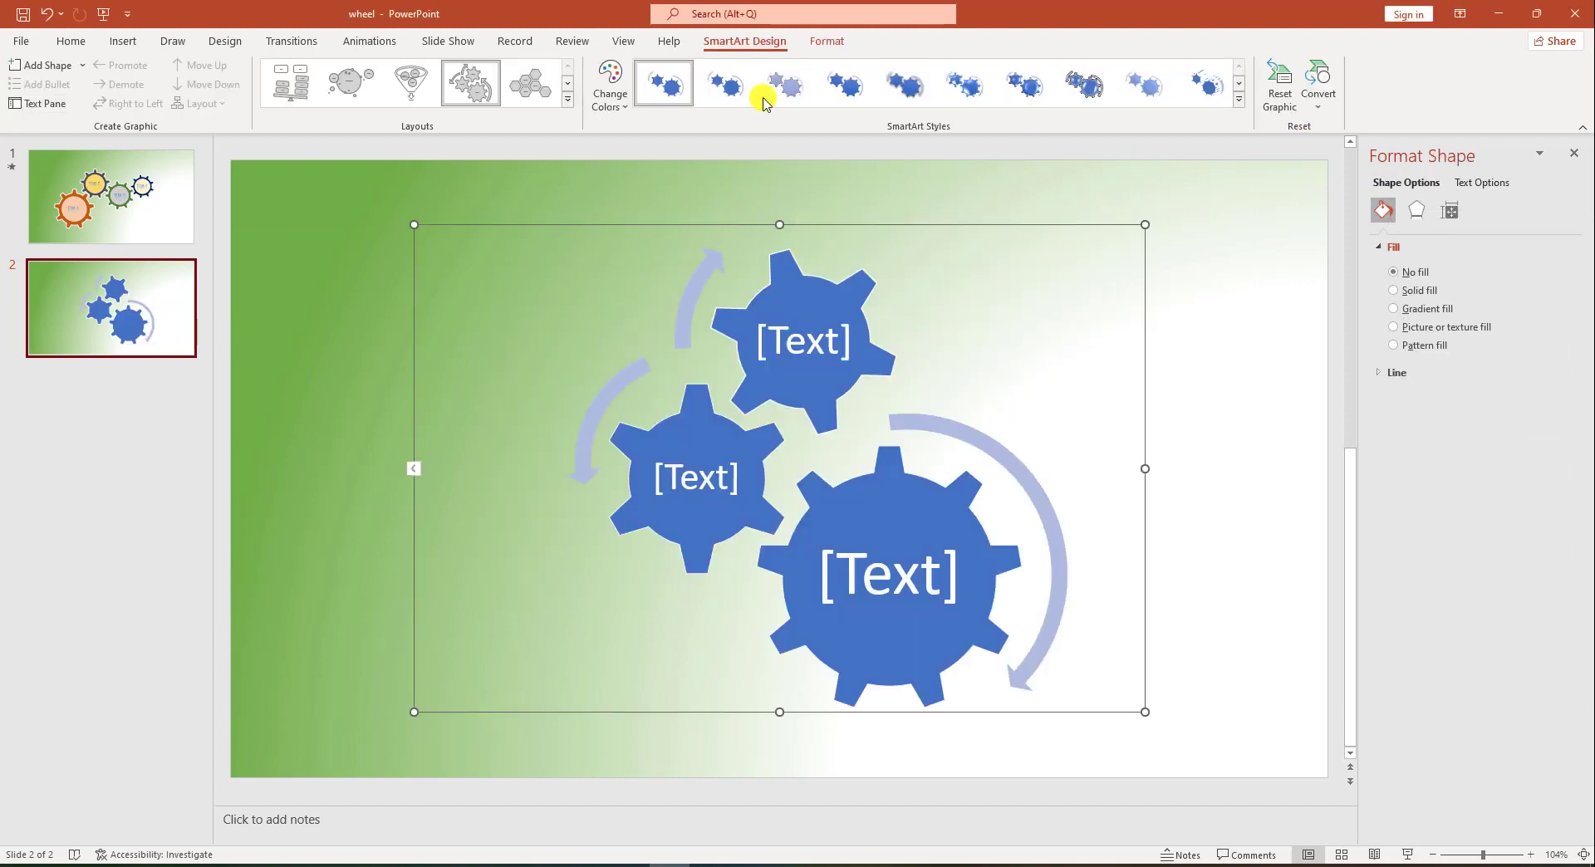
click(1322, 103)
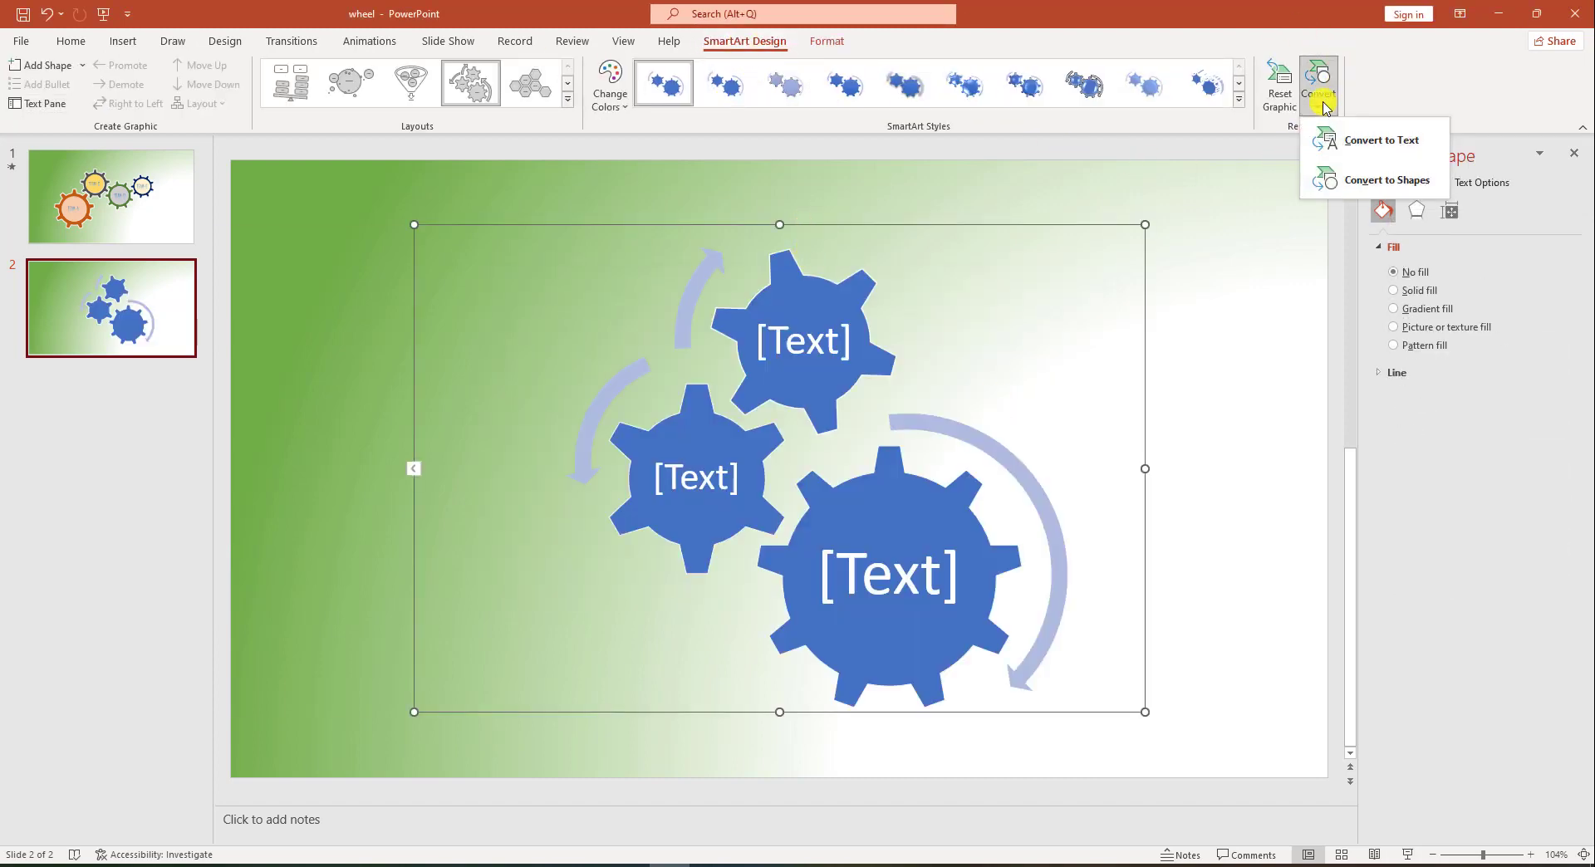
Convert the Gear SmartArt to shapes and ungroup it into separate pieces
click(1376, 183)
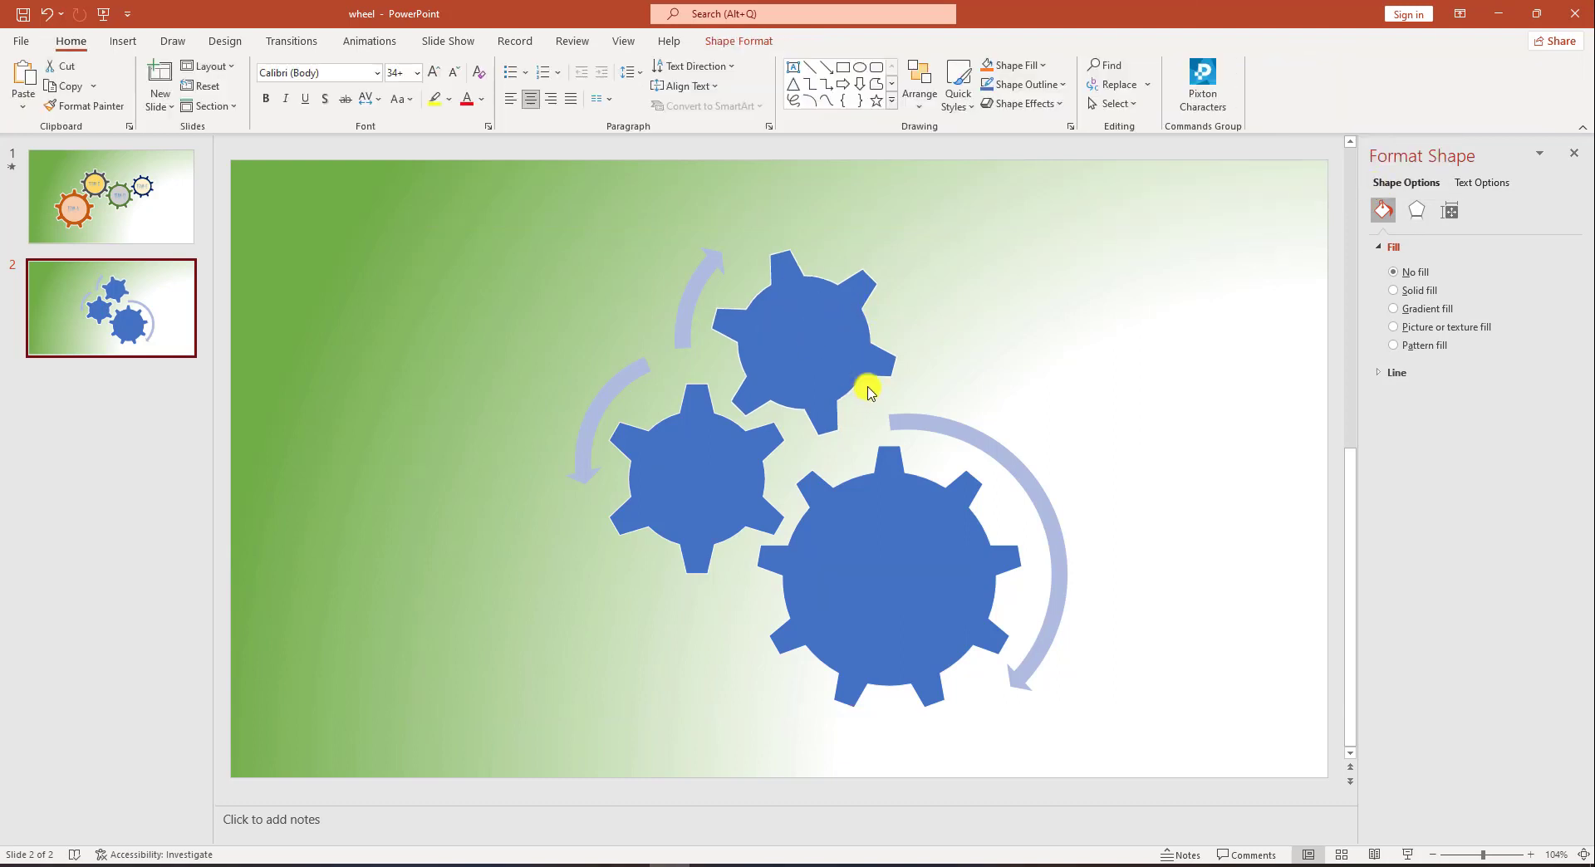
click(812, 323)
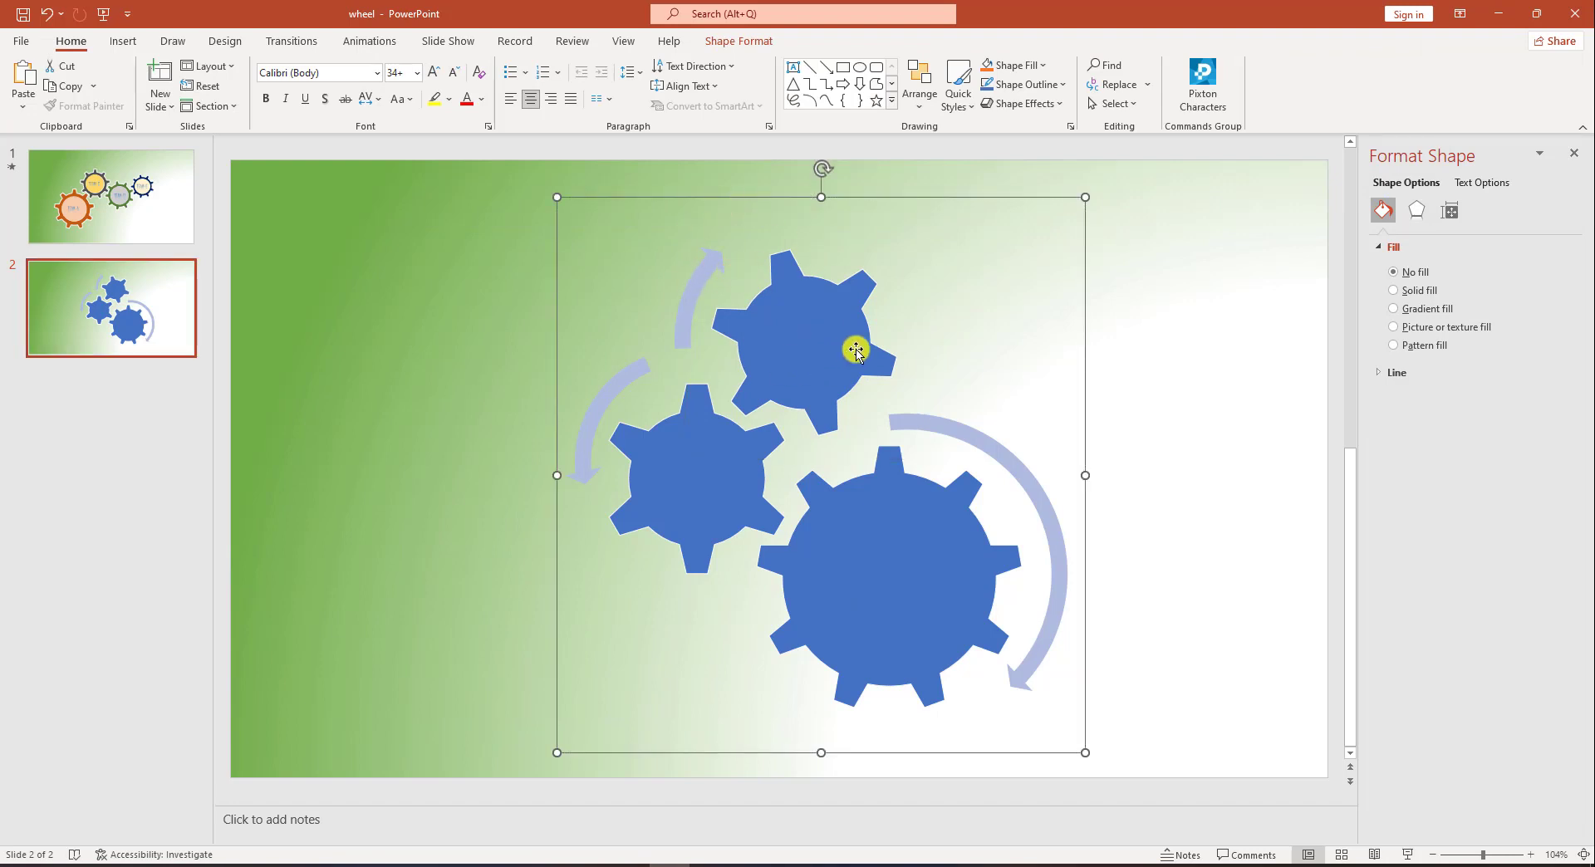
right_click(812, 286)
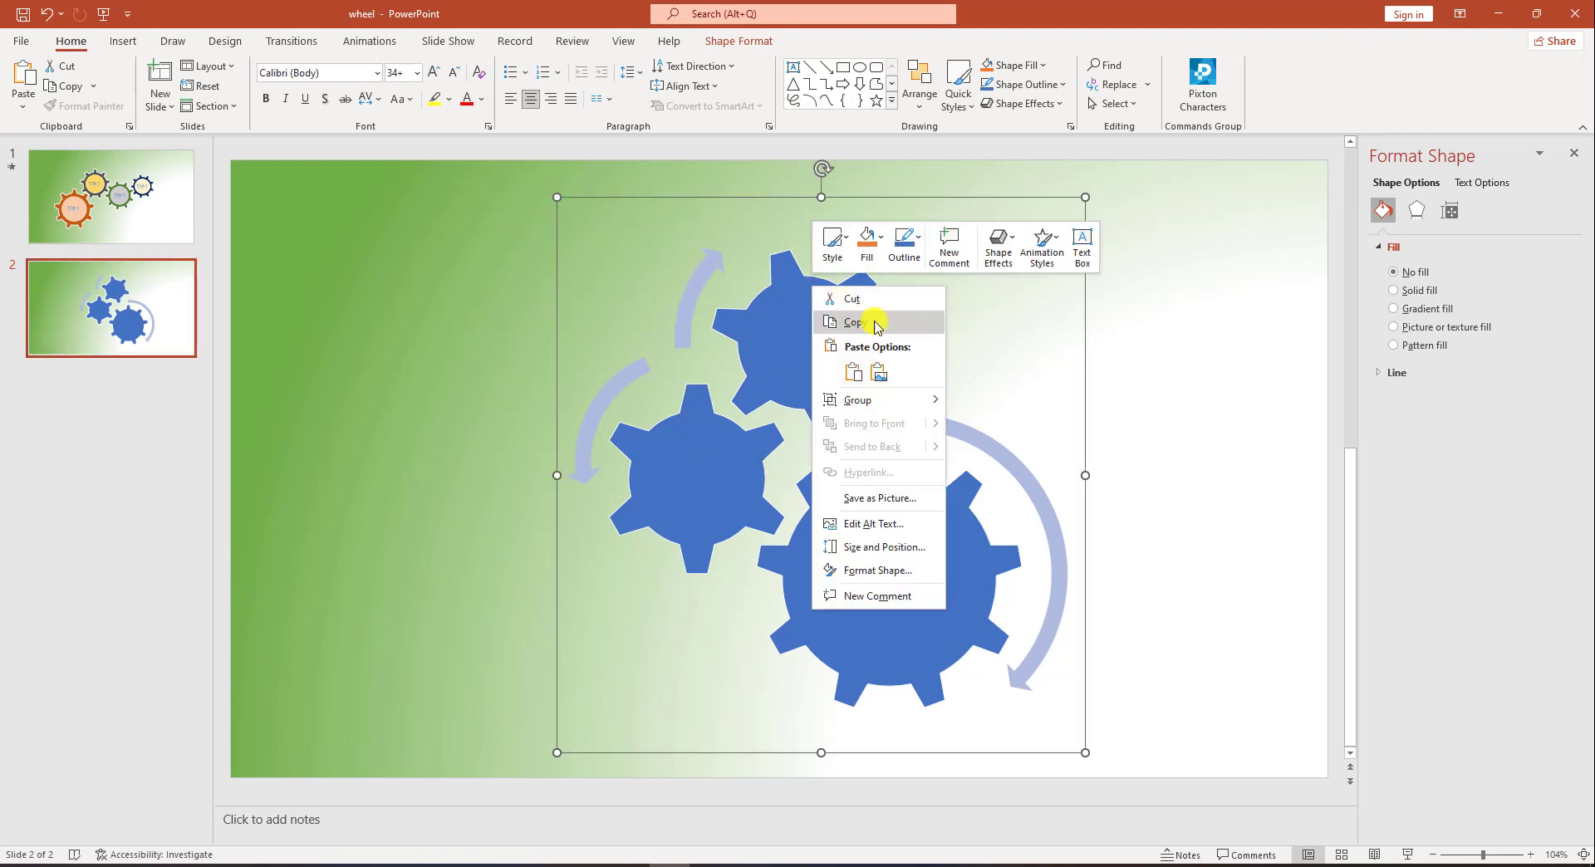
mouse_move(889, 404)
click(1009, 448)
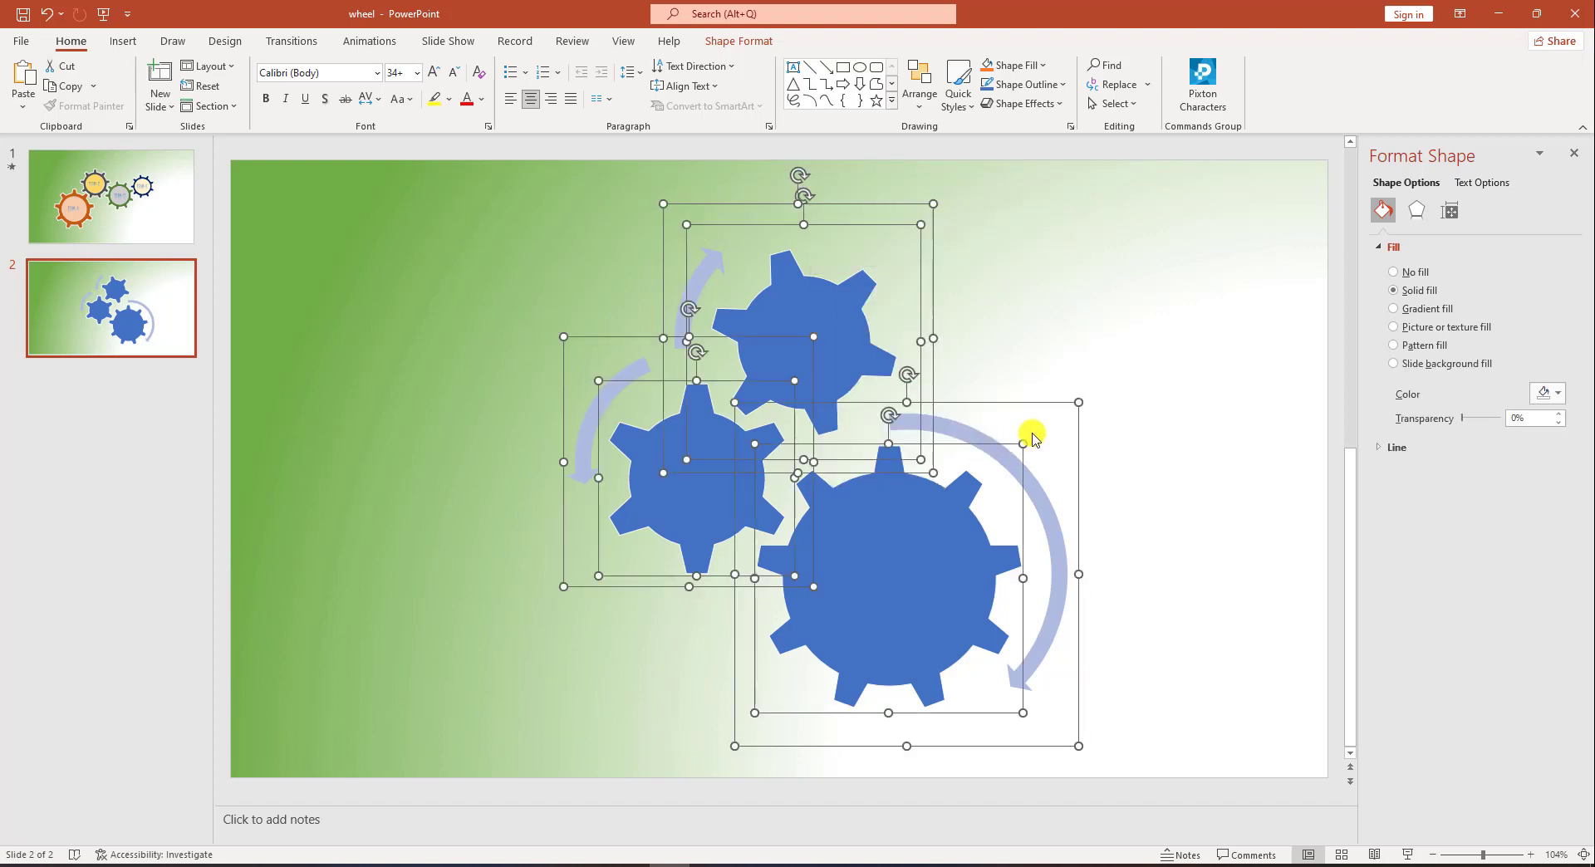
click(611, 278)
click(918, 576)
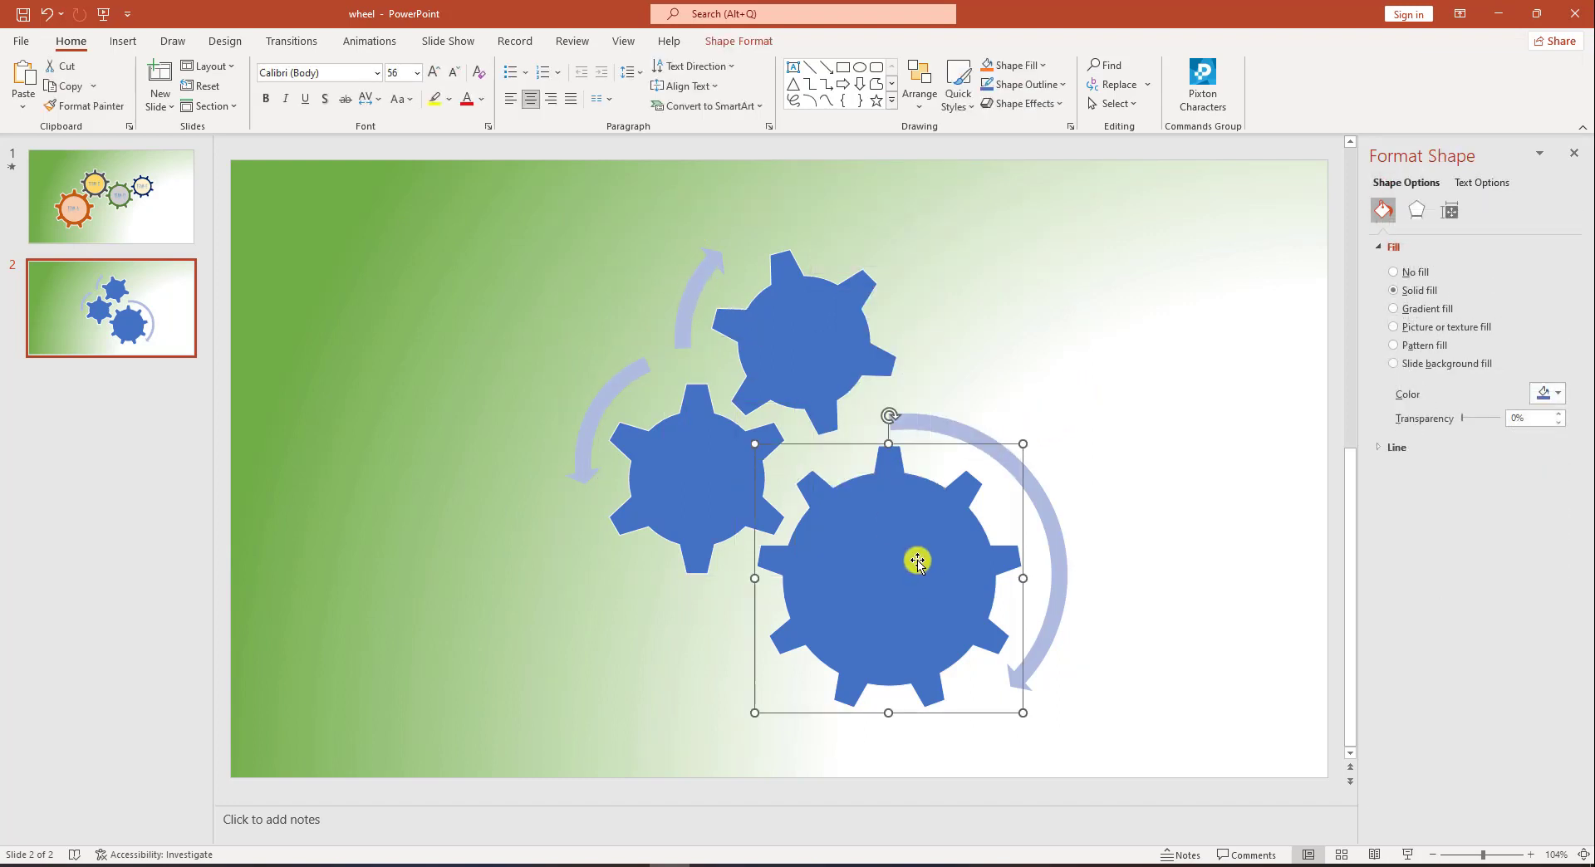
Delete the two smaller gears and both curved arrows, then move the large gear left-centre
click(719, 488)
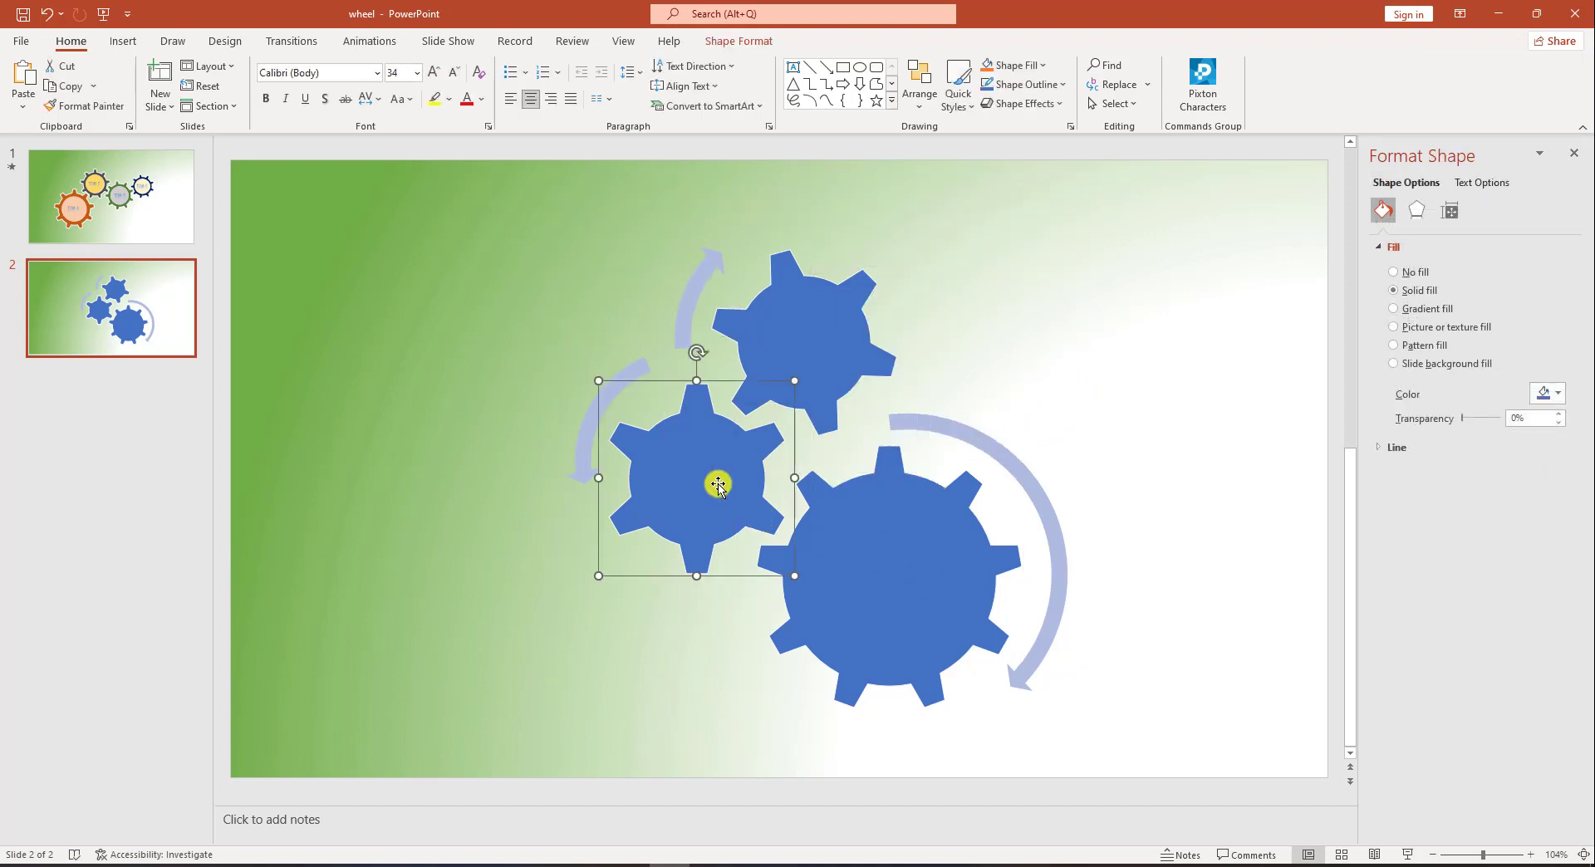
key(Delete)
click(797, 366)
key(Delete)
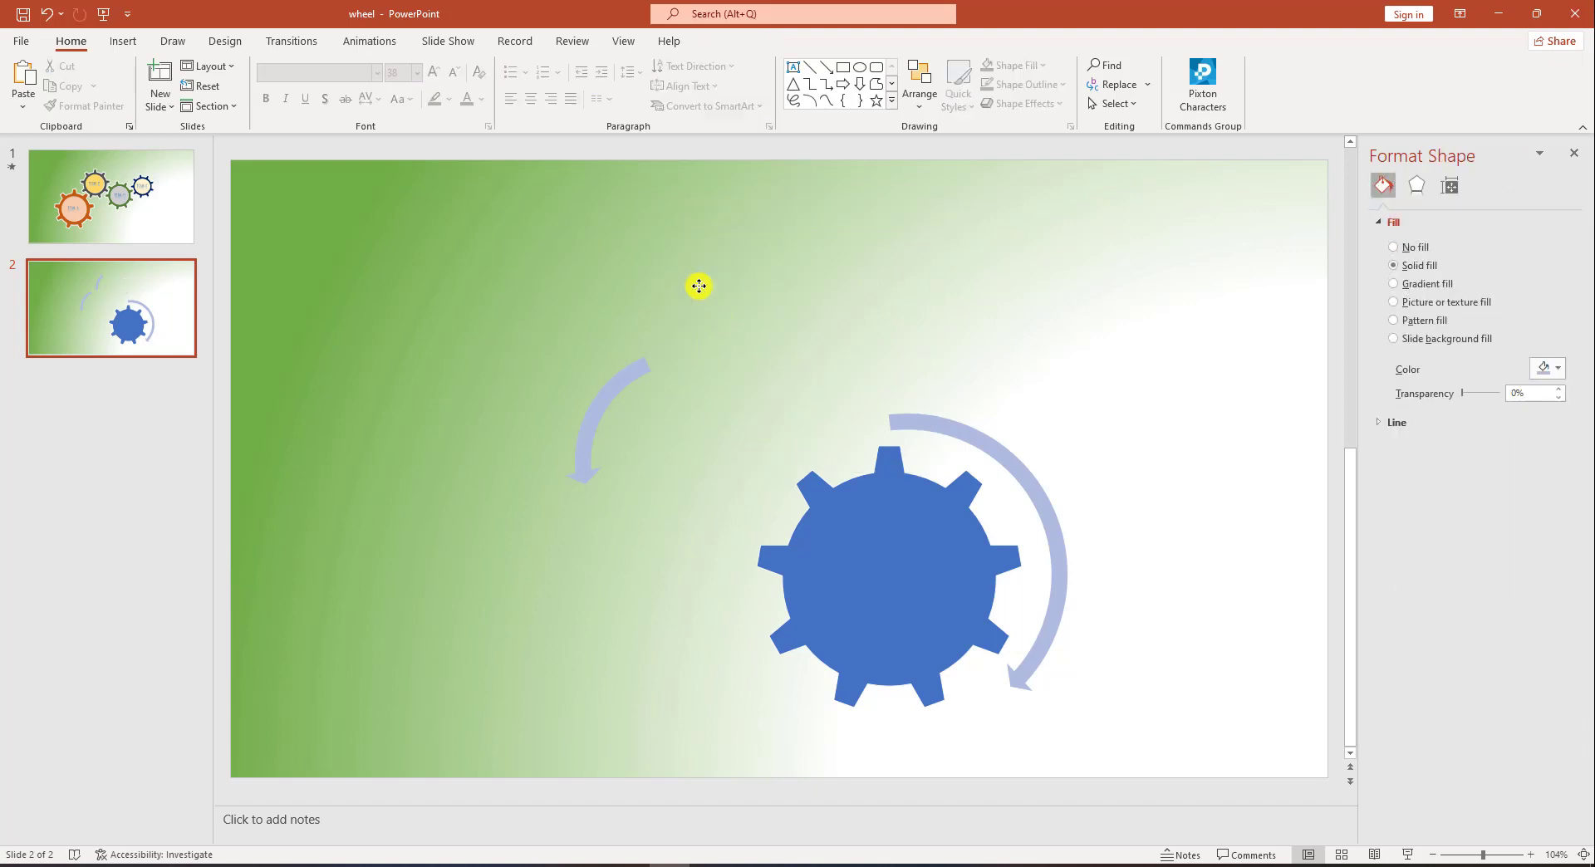
click(623, 373)
key(Delete)
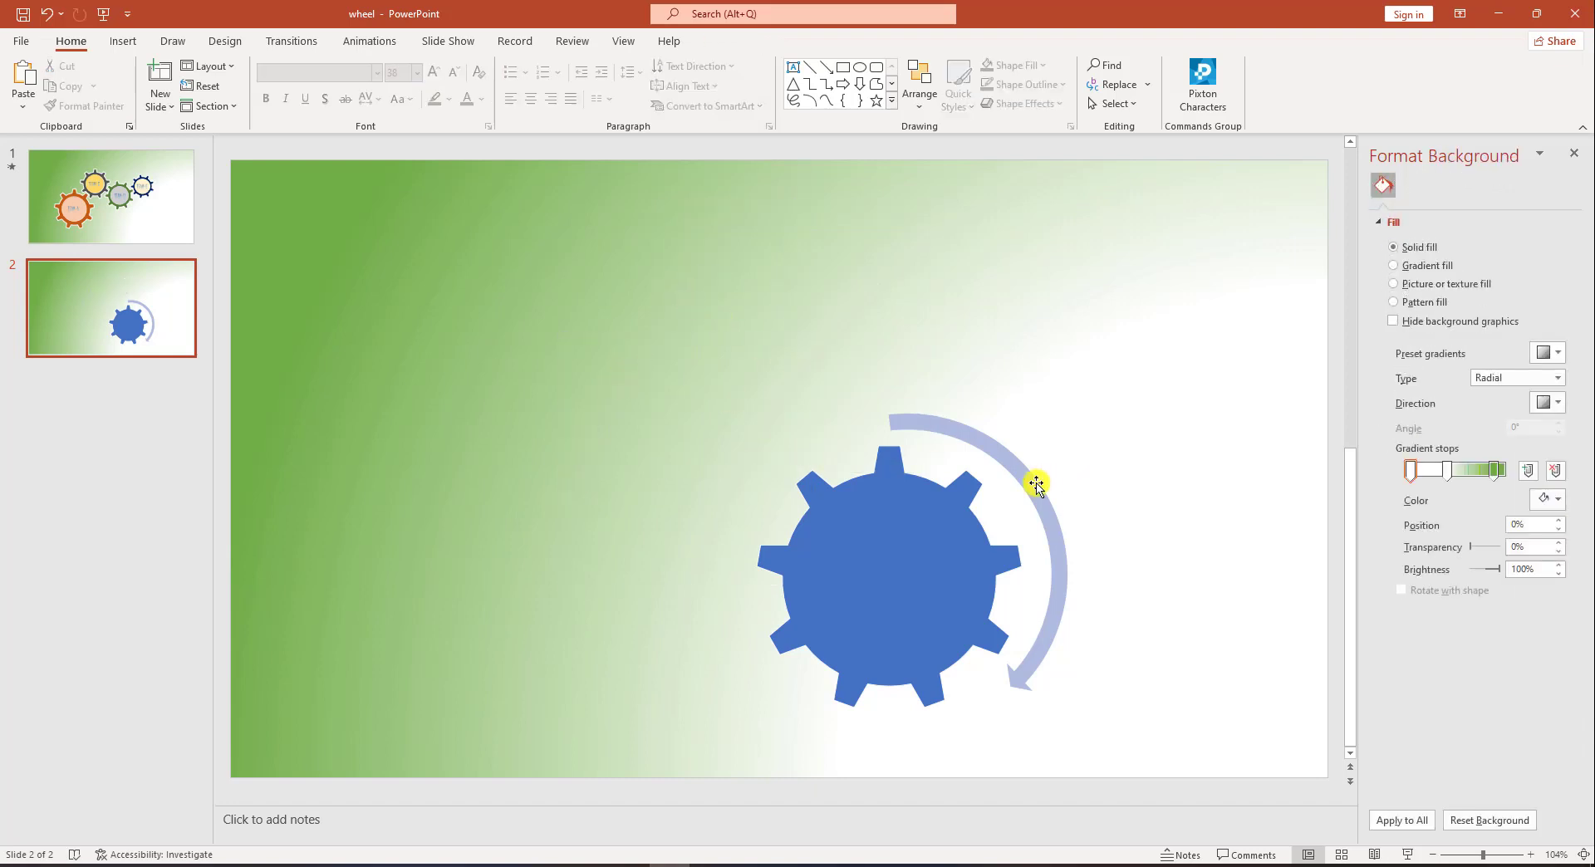
click(1036, 485)
key(Delete)
drag(890, 568, 518, 482)
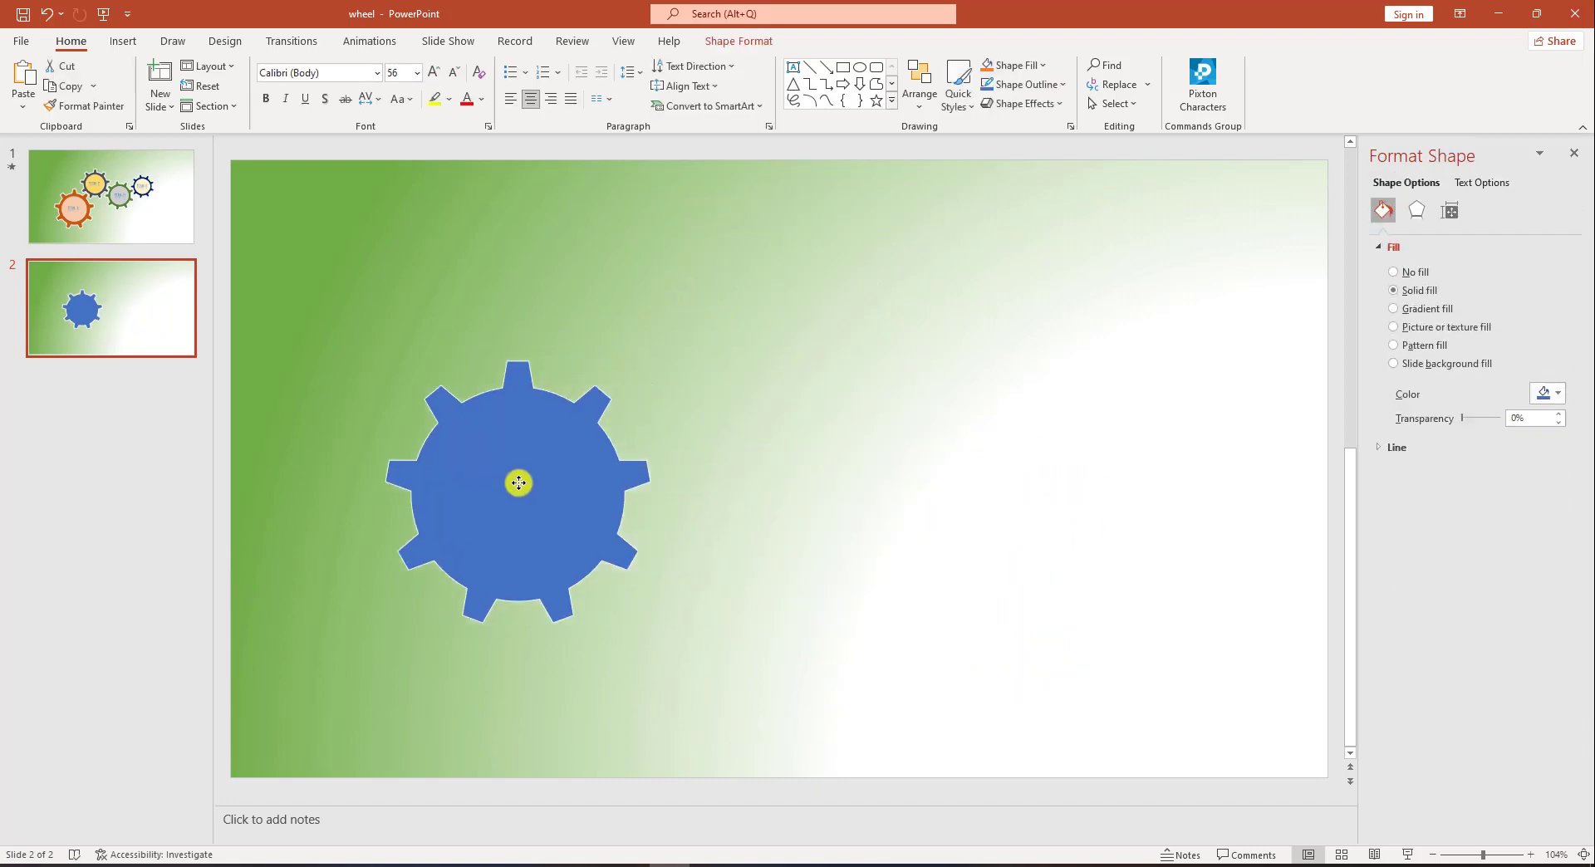
click(868, 468)
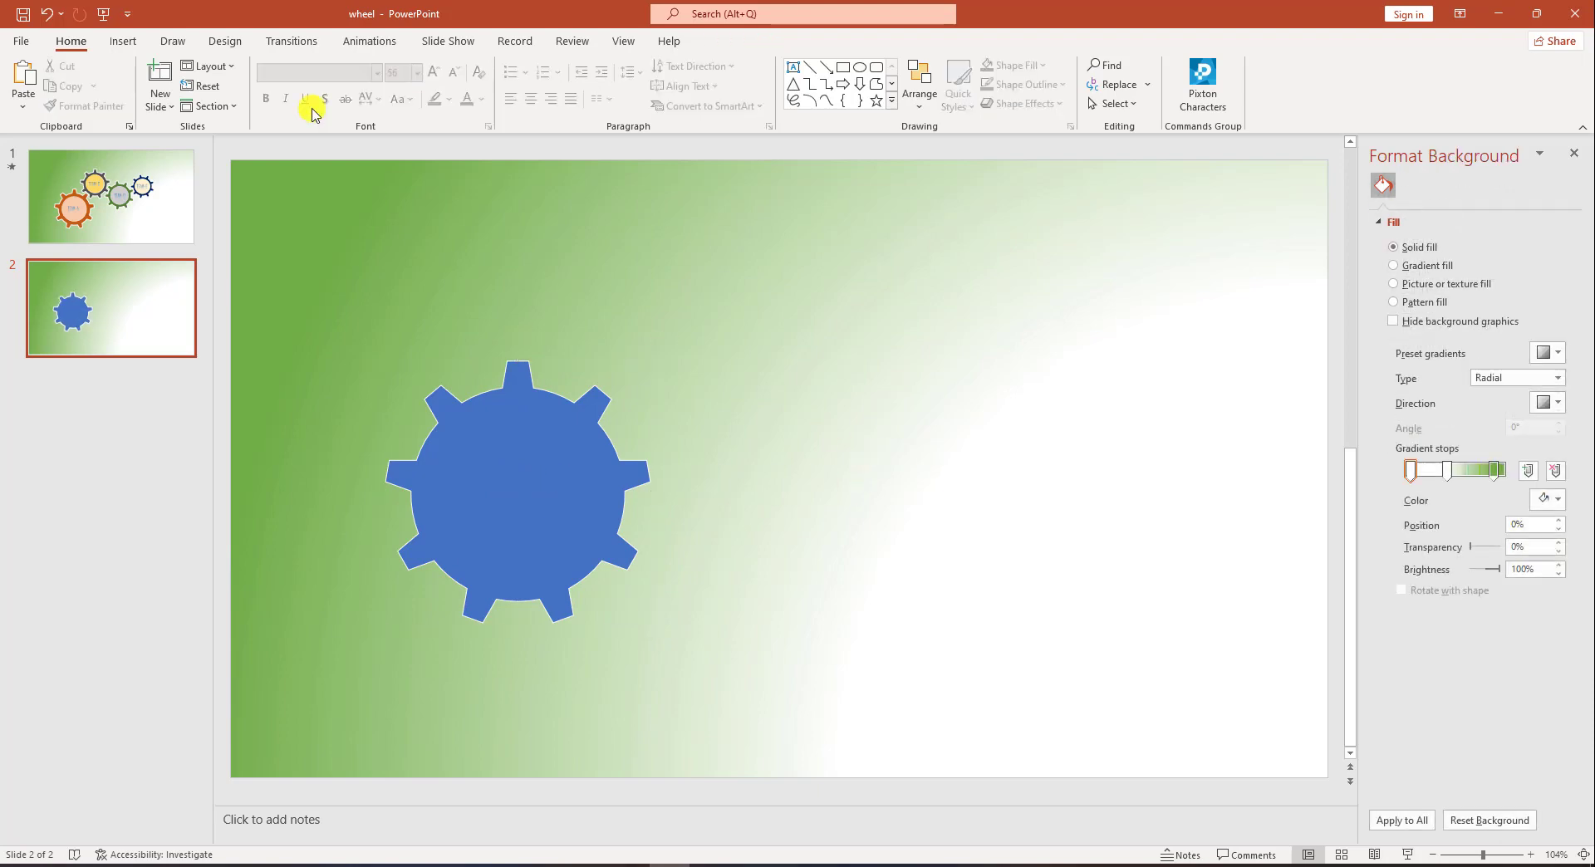
Draw an oval circle over the gear's middle and fill it light peach
click(129, 46)
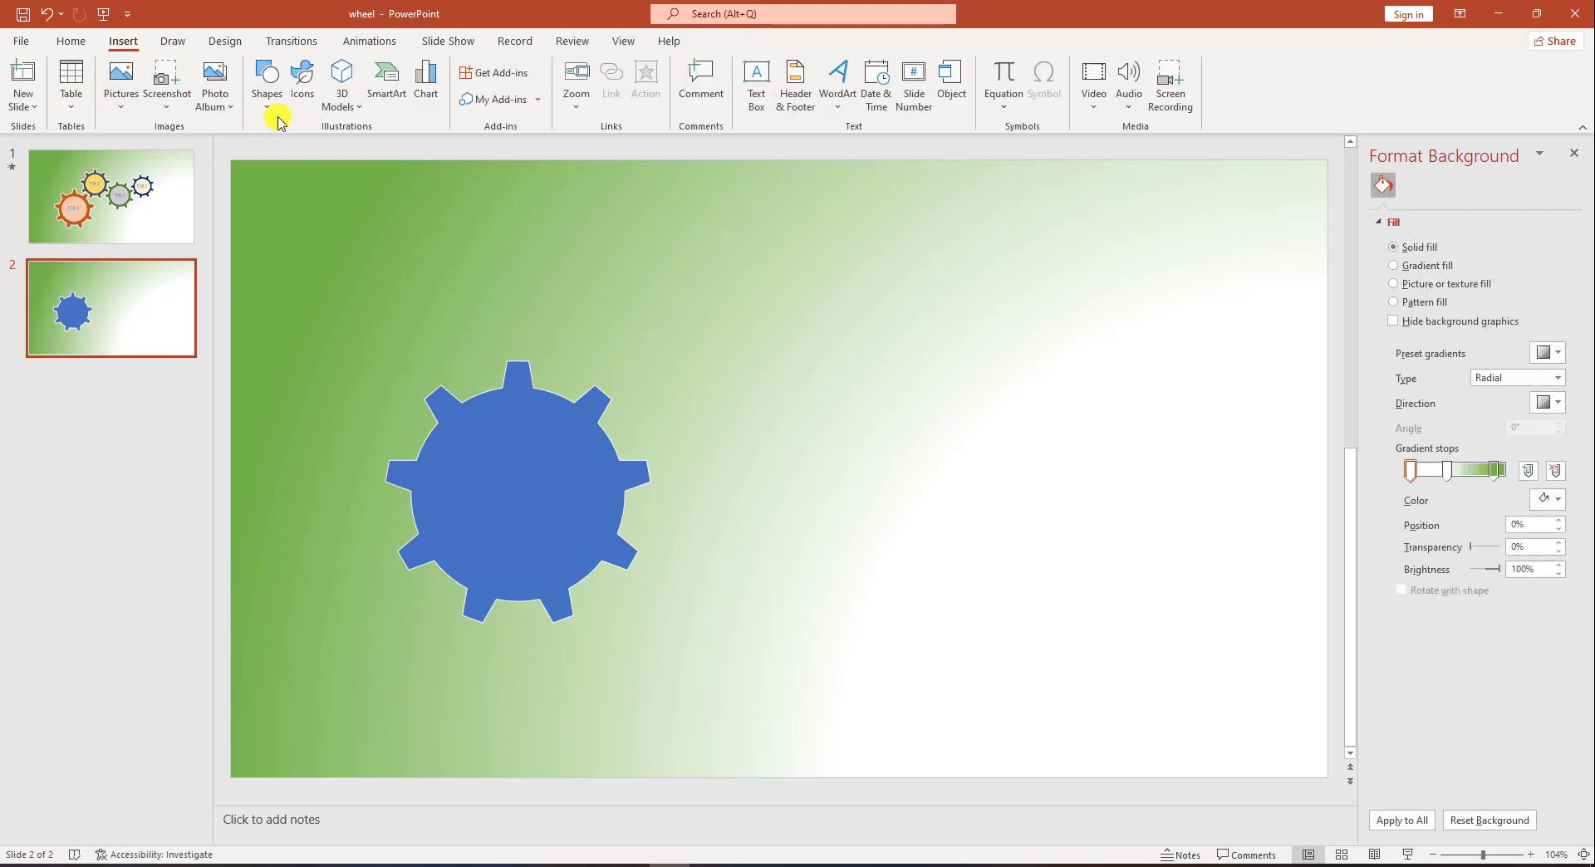
click(267, 83)
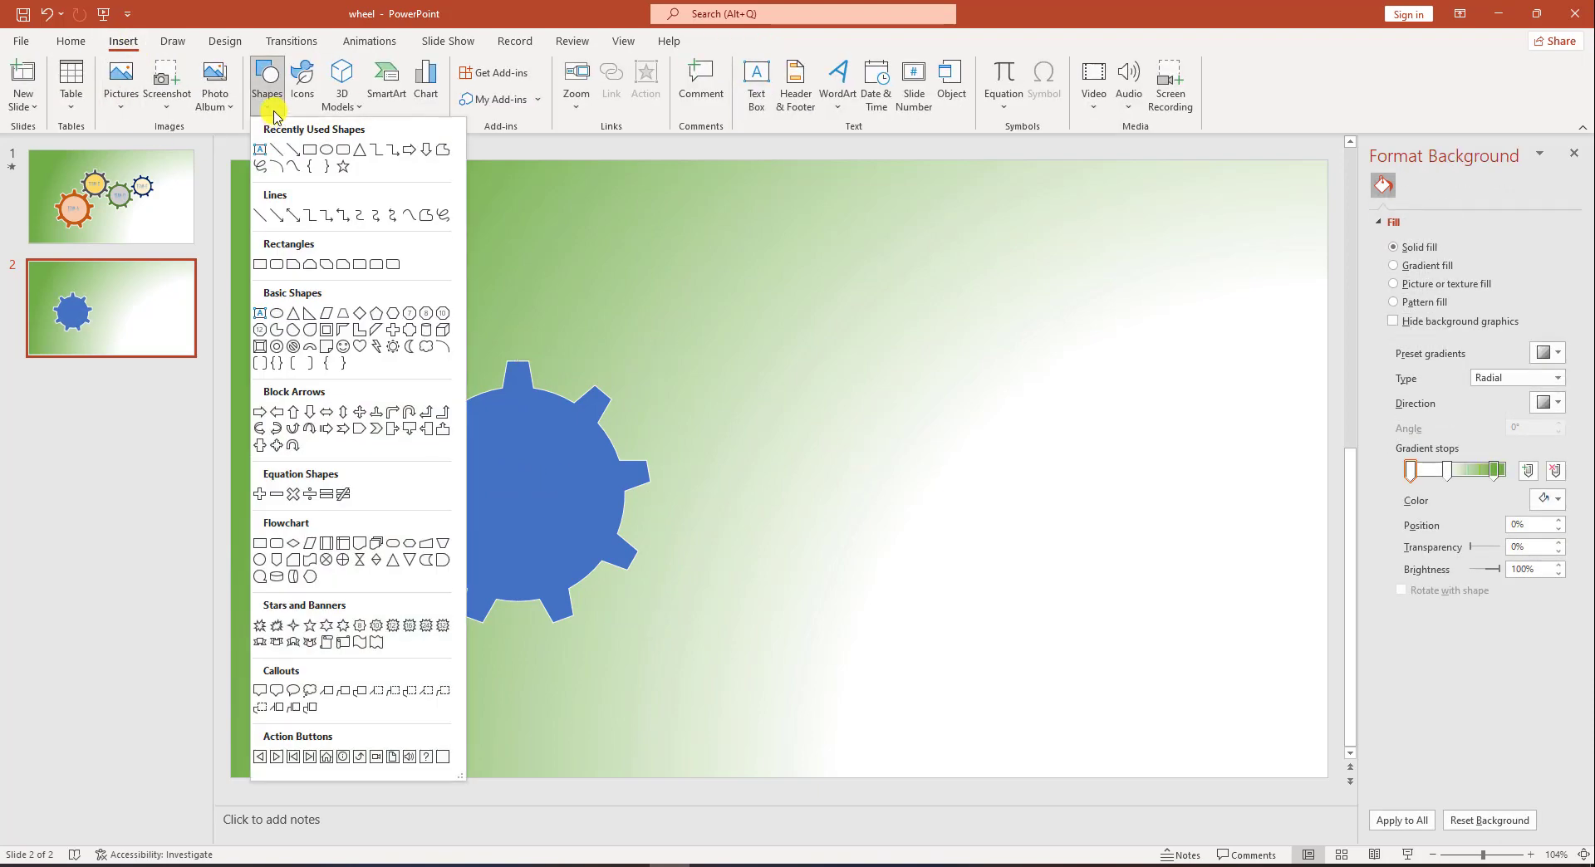
click(327, 151)
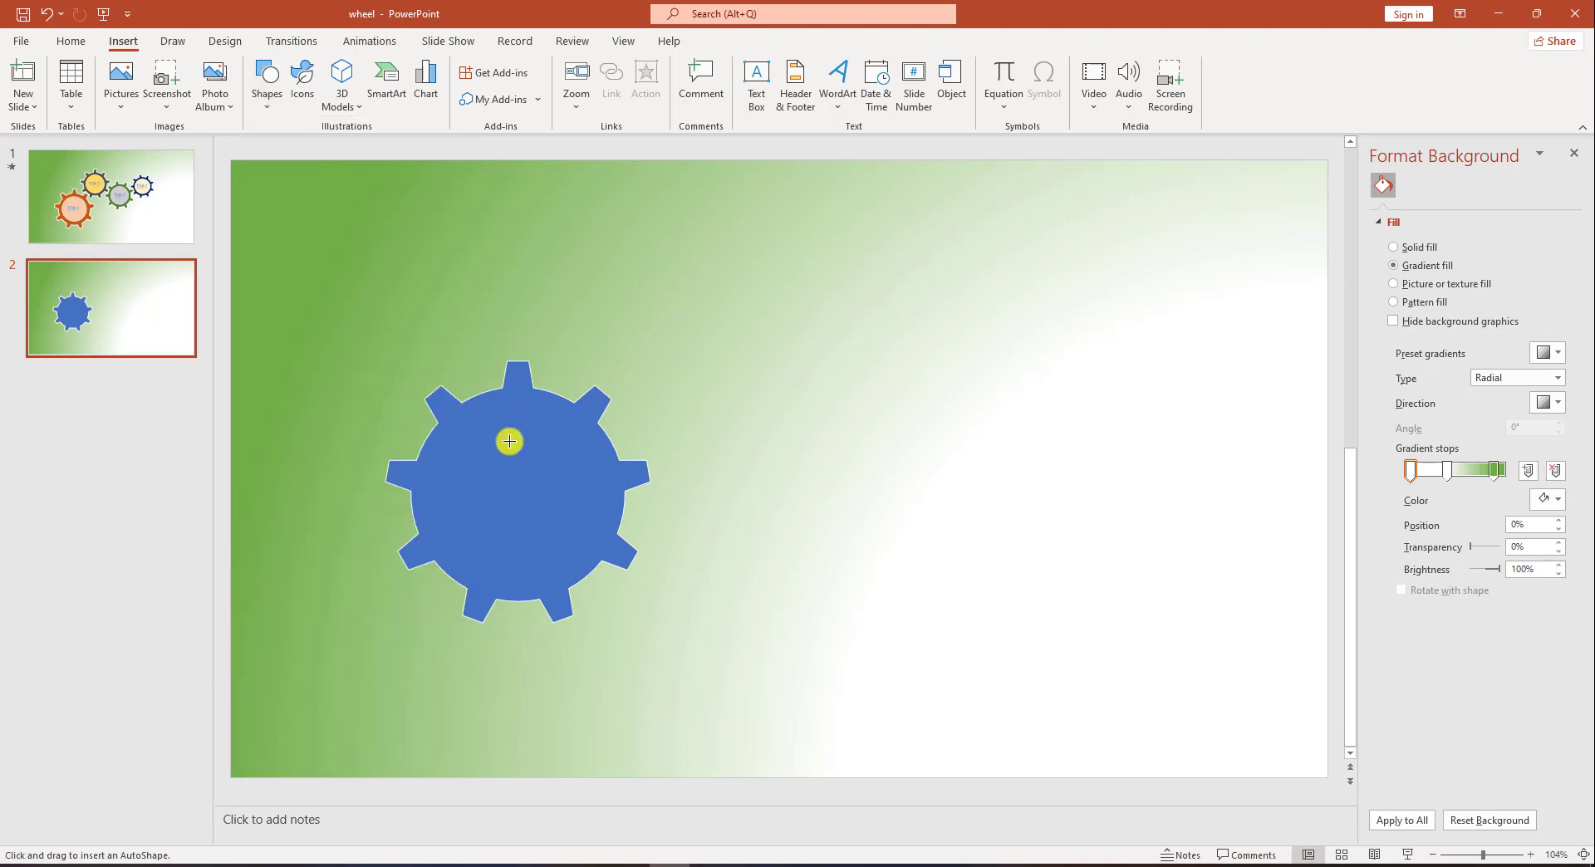
drag(461, 420, 607, 582)
click(642, 67)
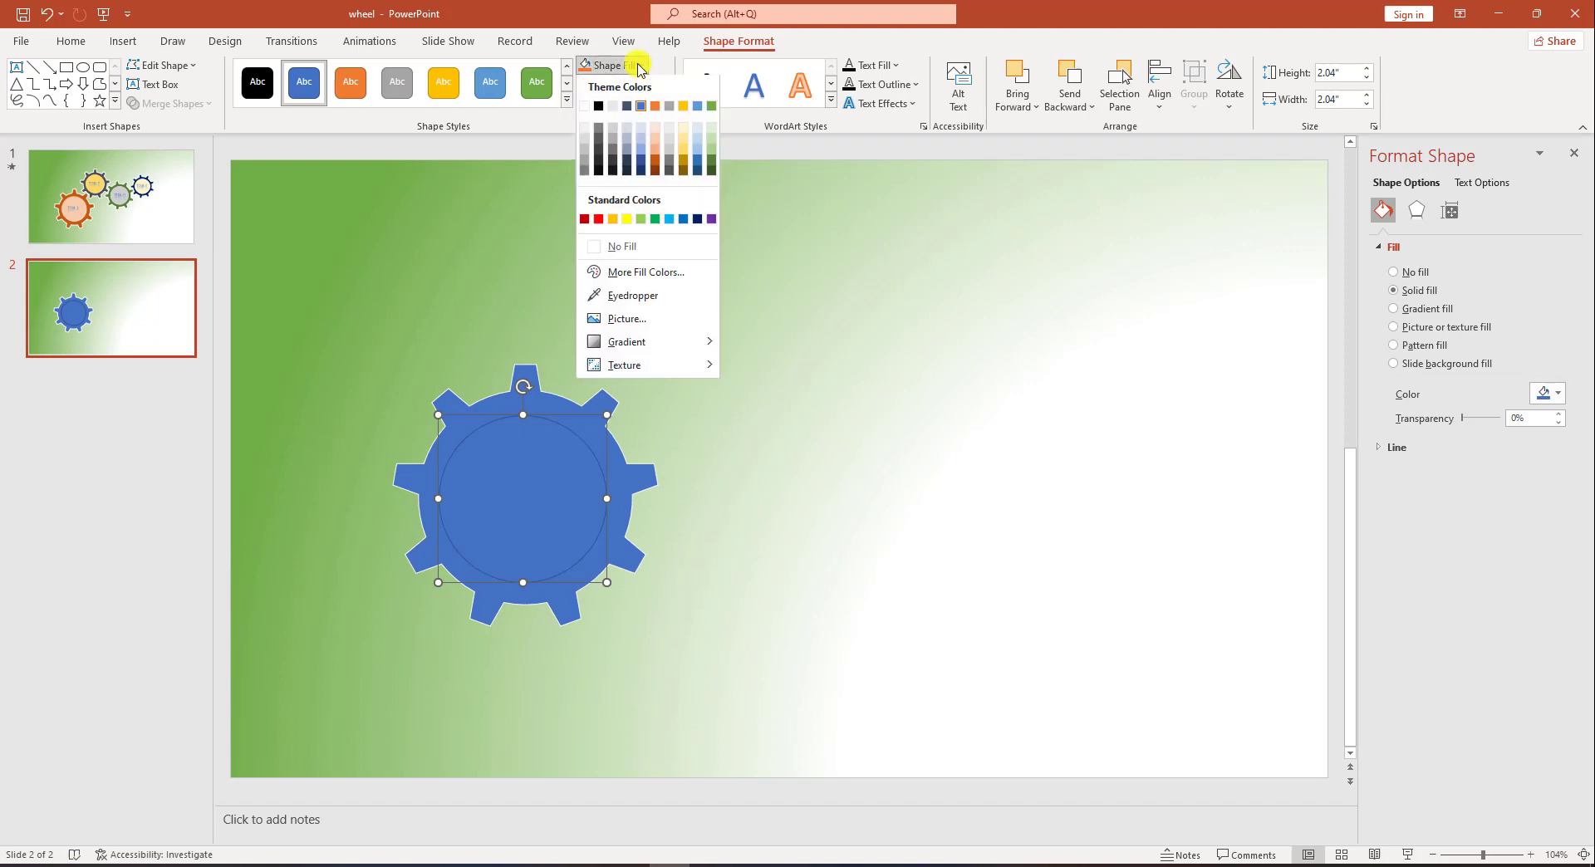
click(657, 136)
Align the peach circle to the gear's centre and middle, then reselect both shapes
click(563, 399)
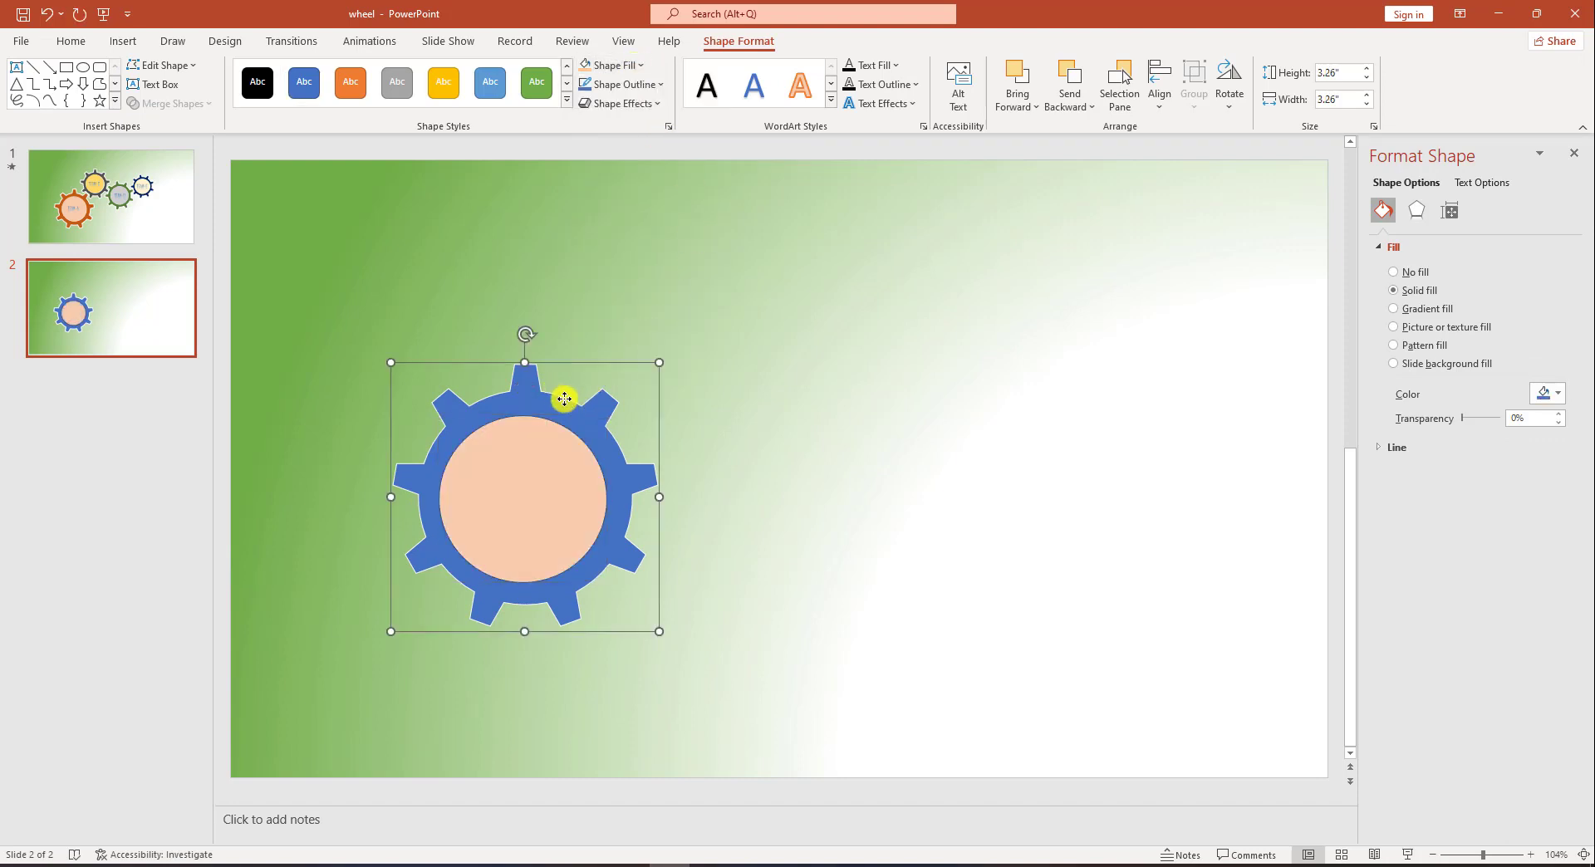
shift+click(536, 459)
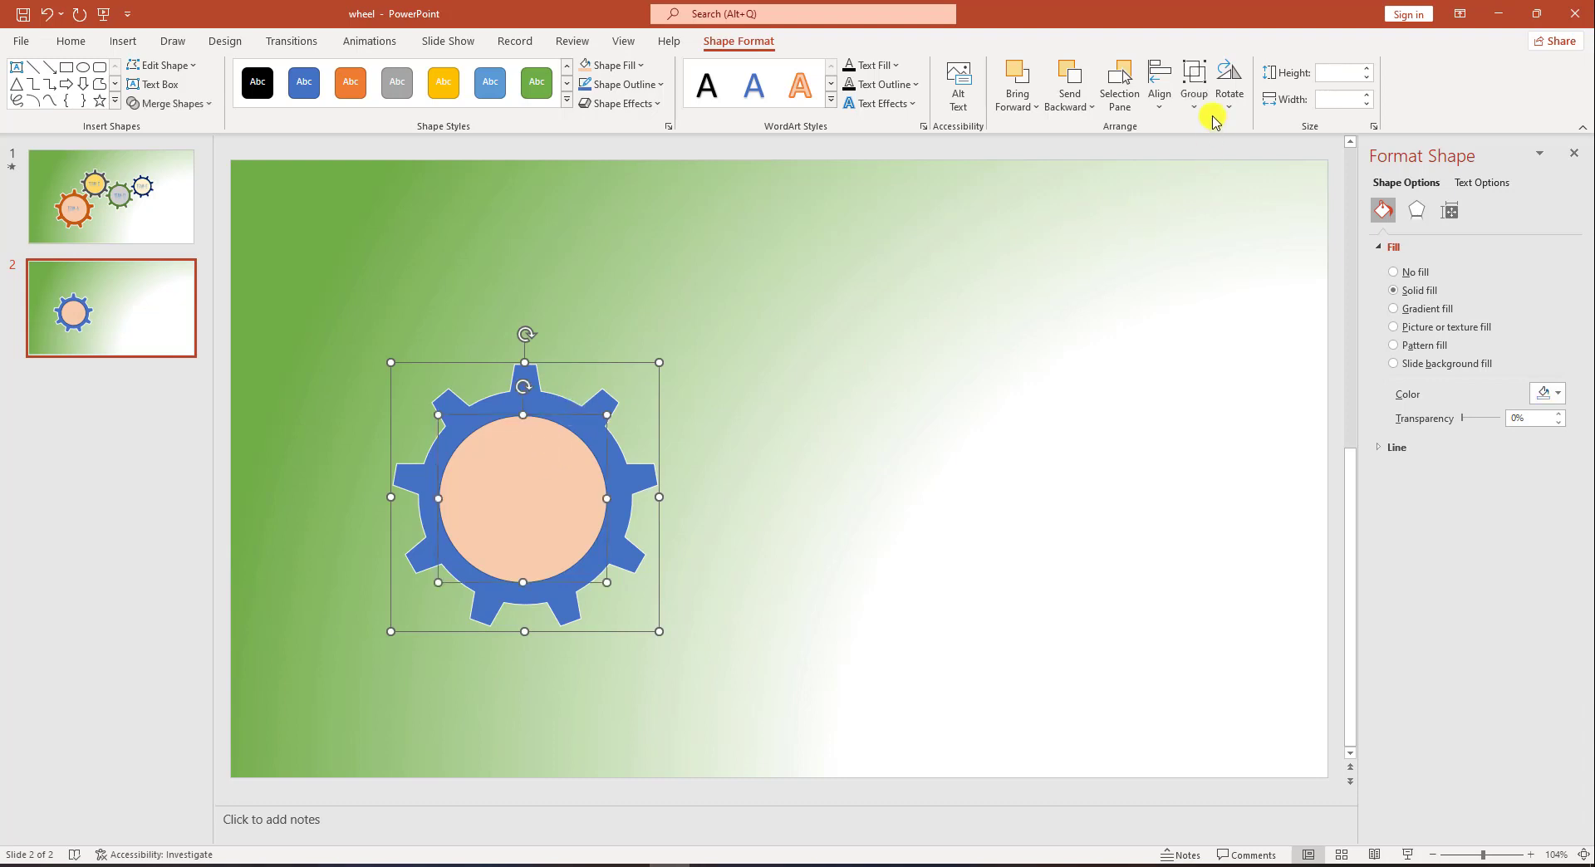
click(1159, 98)
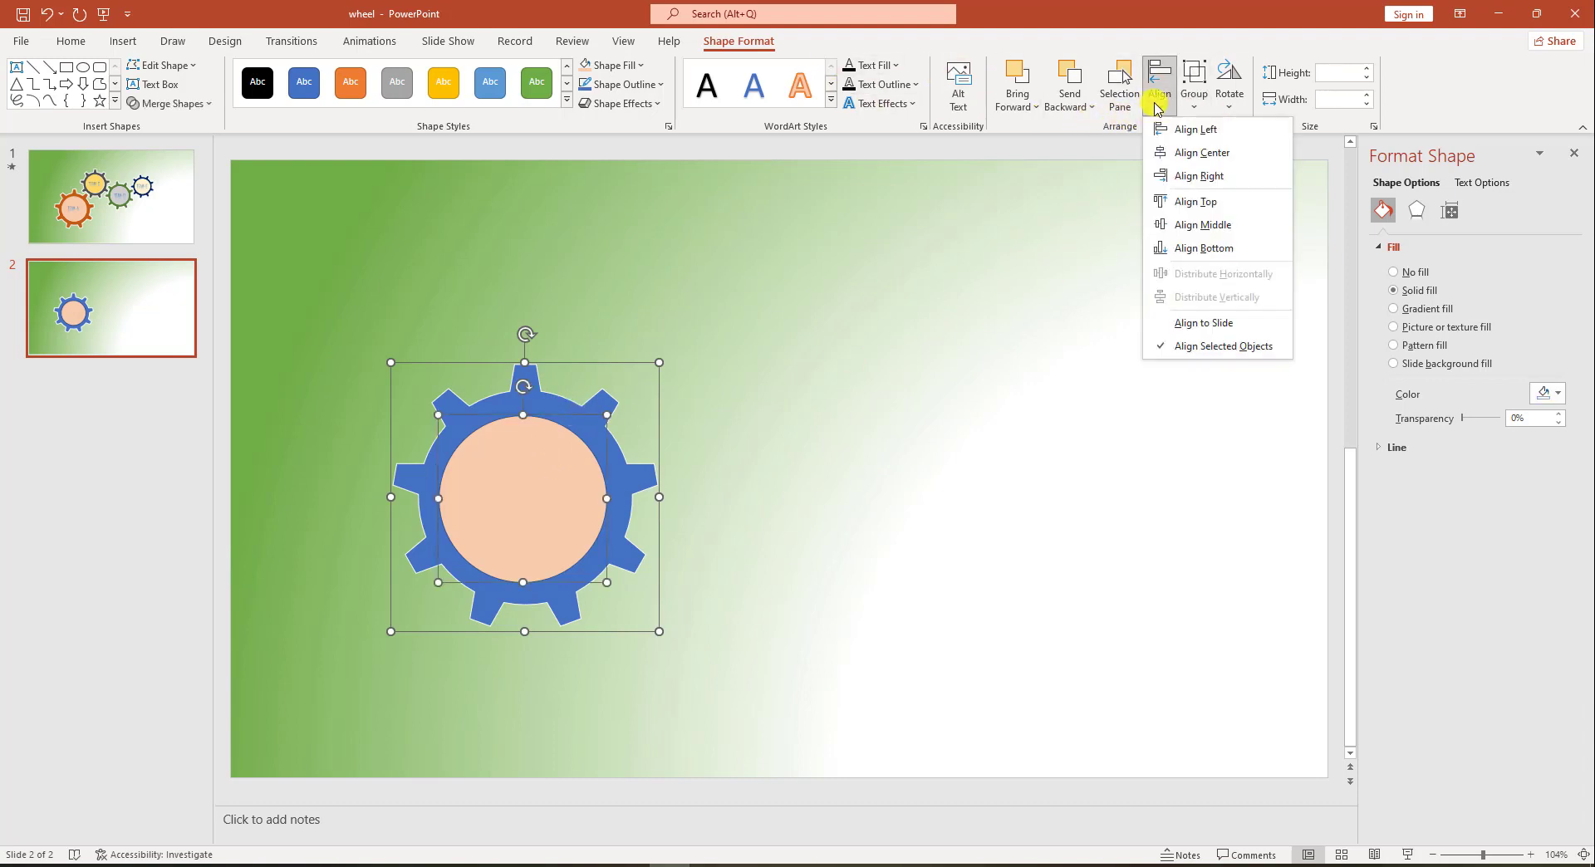
click(1180, 152)
click(1158, 98)
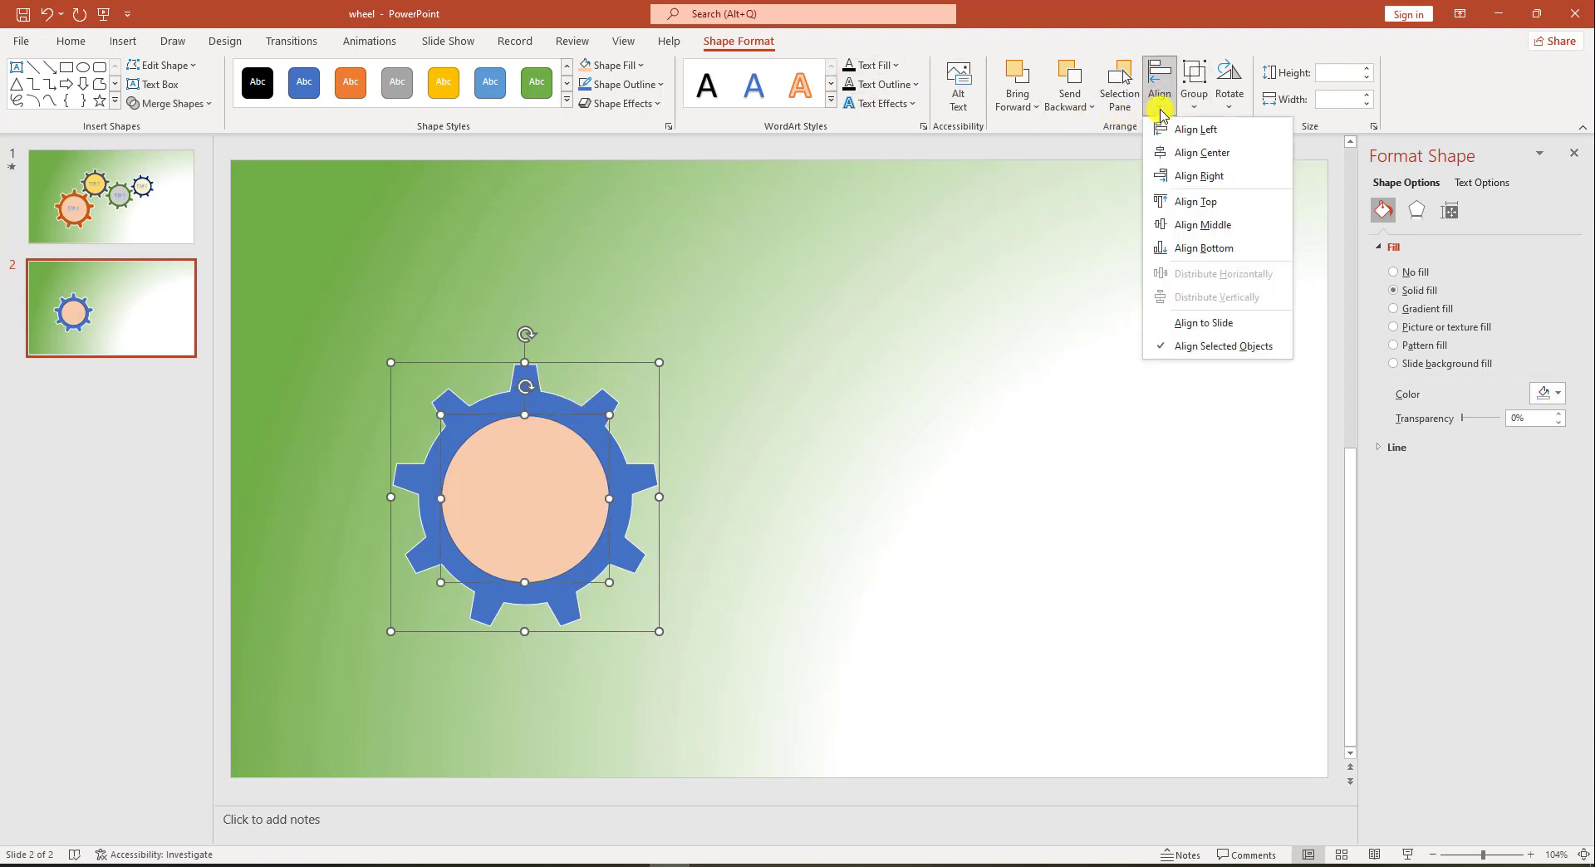
click(1188, 225)
click(858, 441)
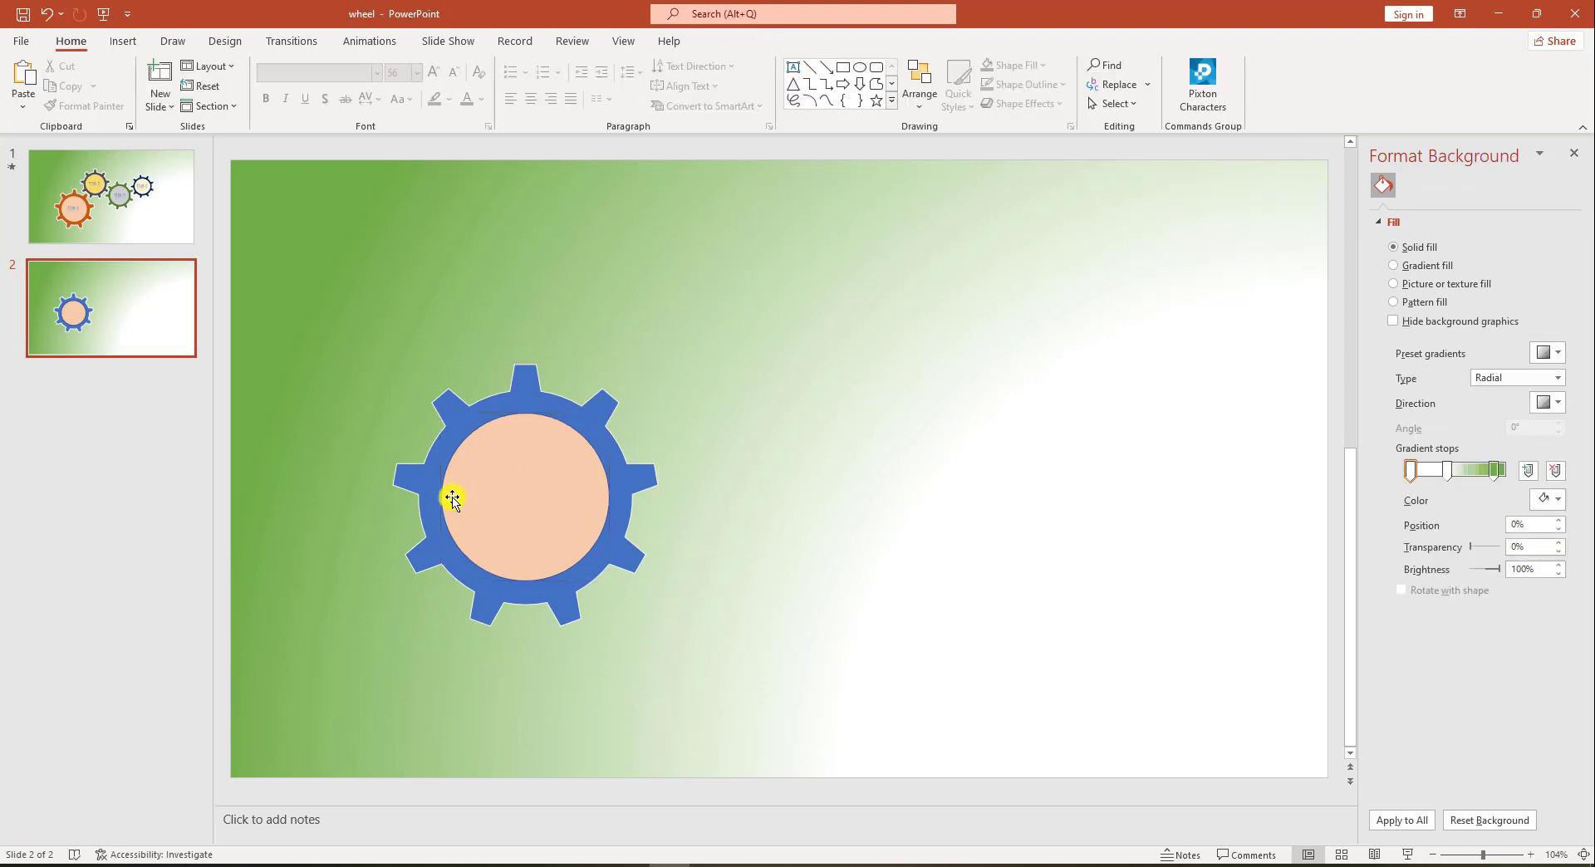
click(412, 480)
shift+click(520, 475)
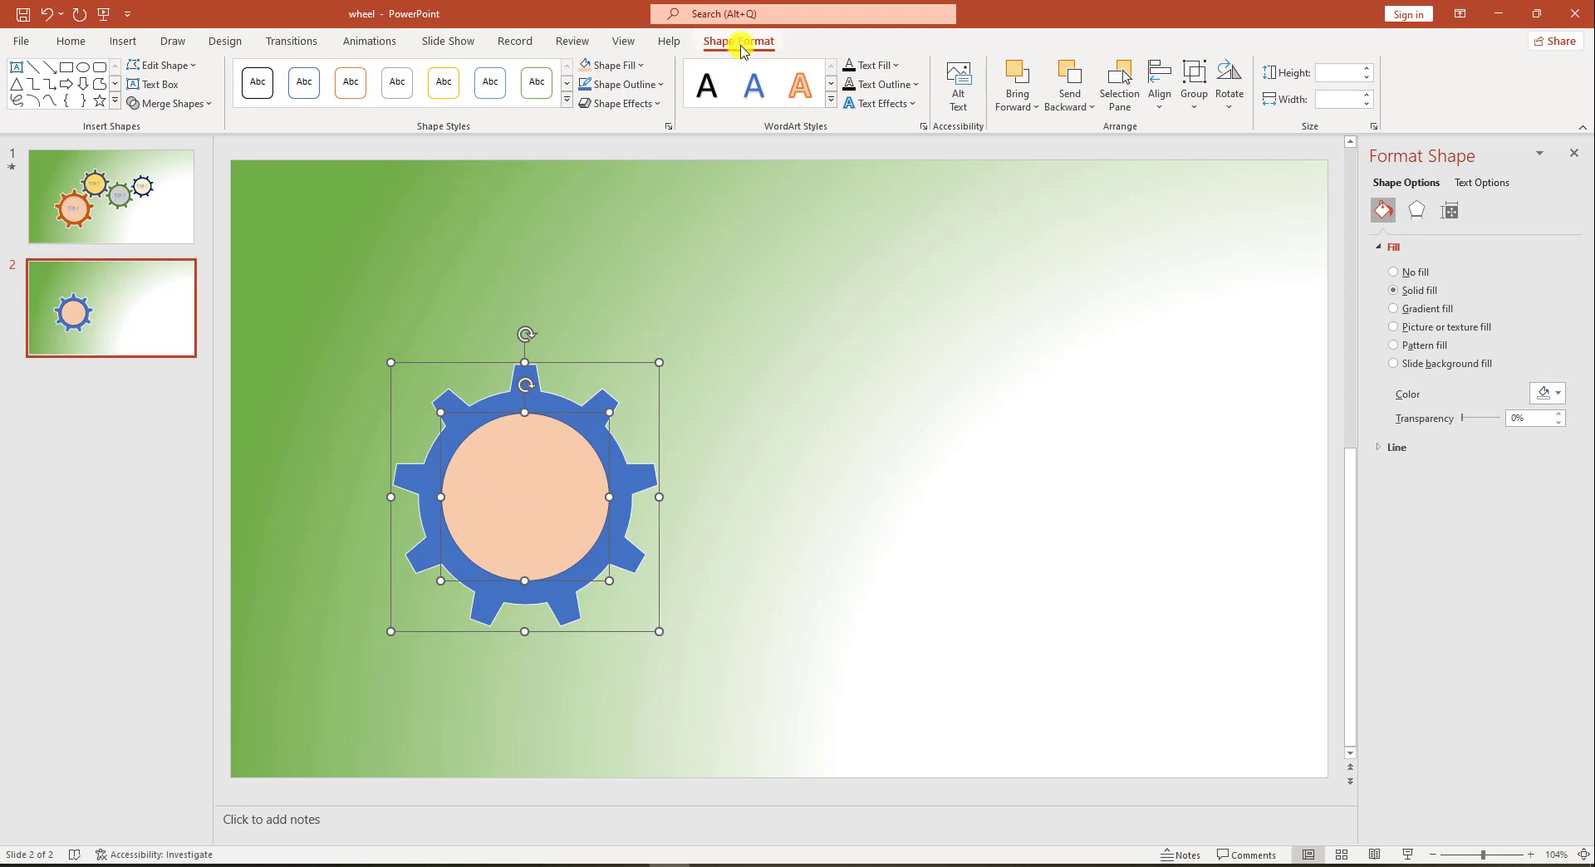
Subtract the circle from the gear with Merge Shapes and fill the gear ring orange
click(207, 103)
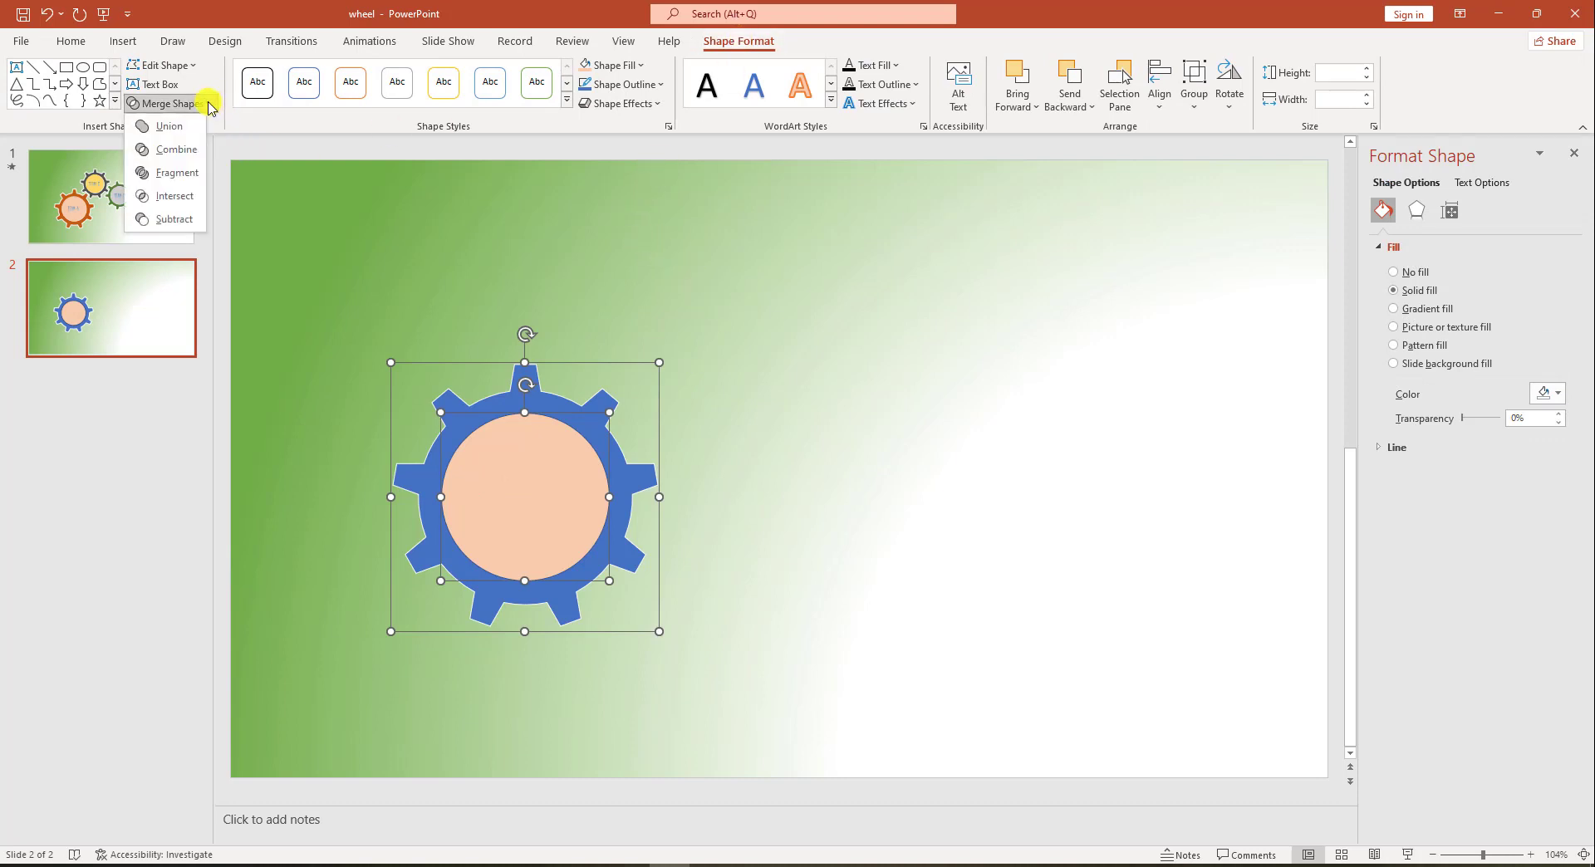
click(173, 219)
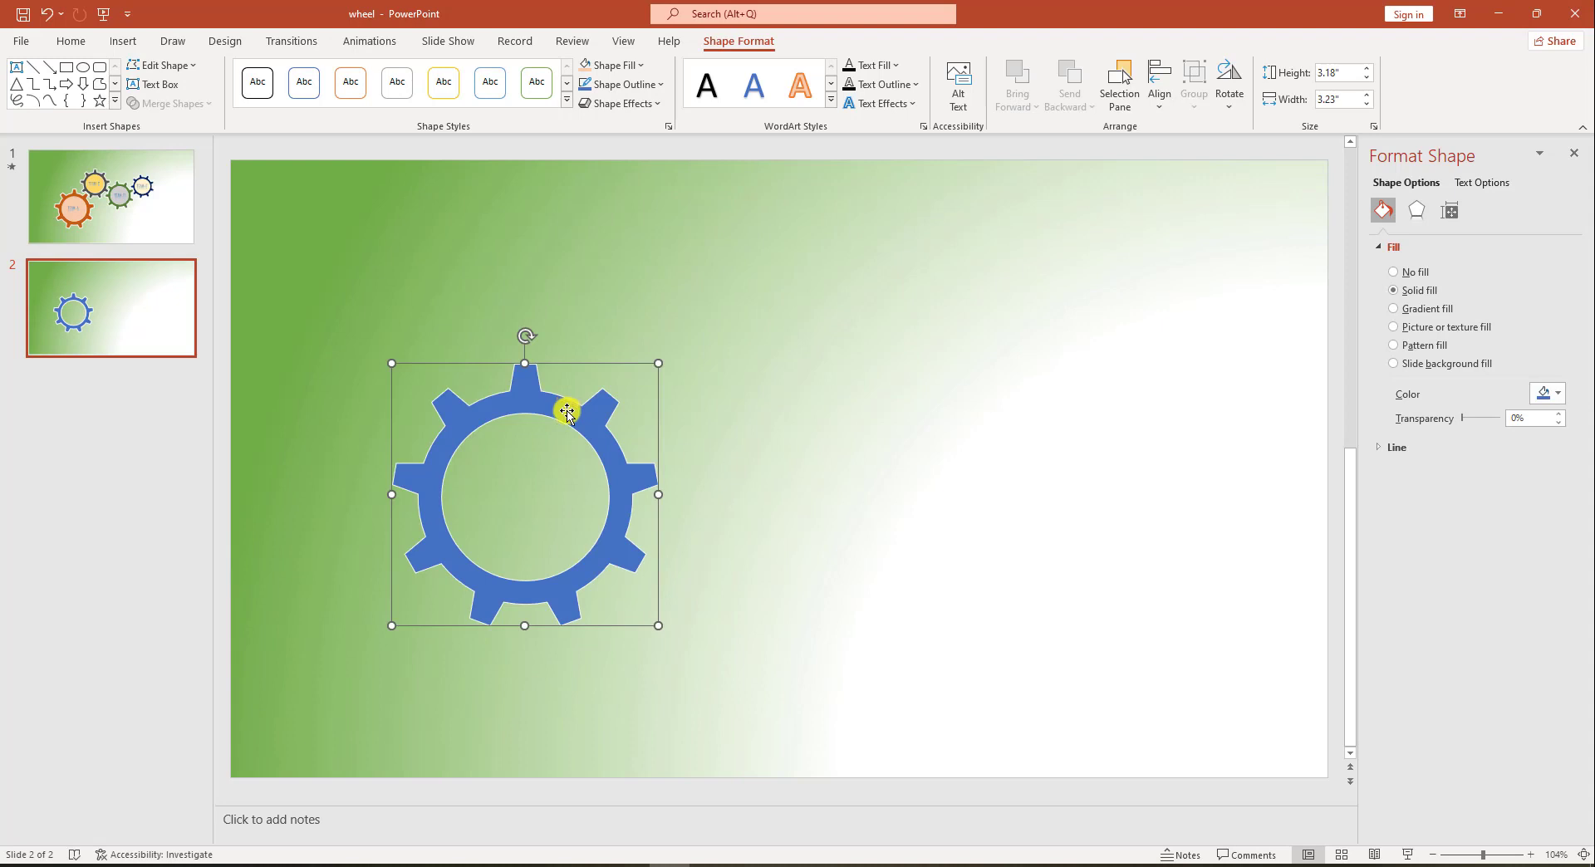
click(641, 65)
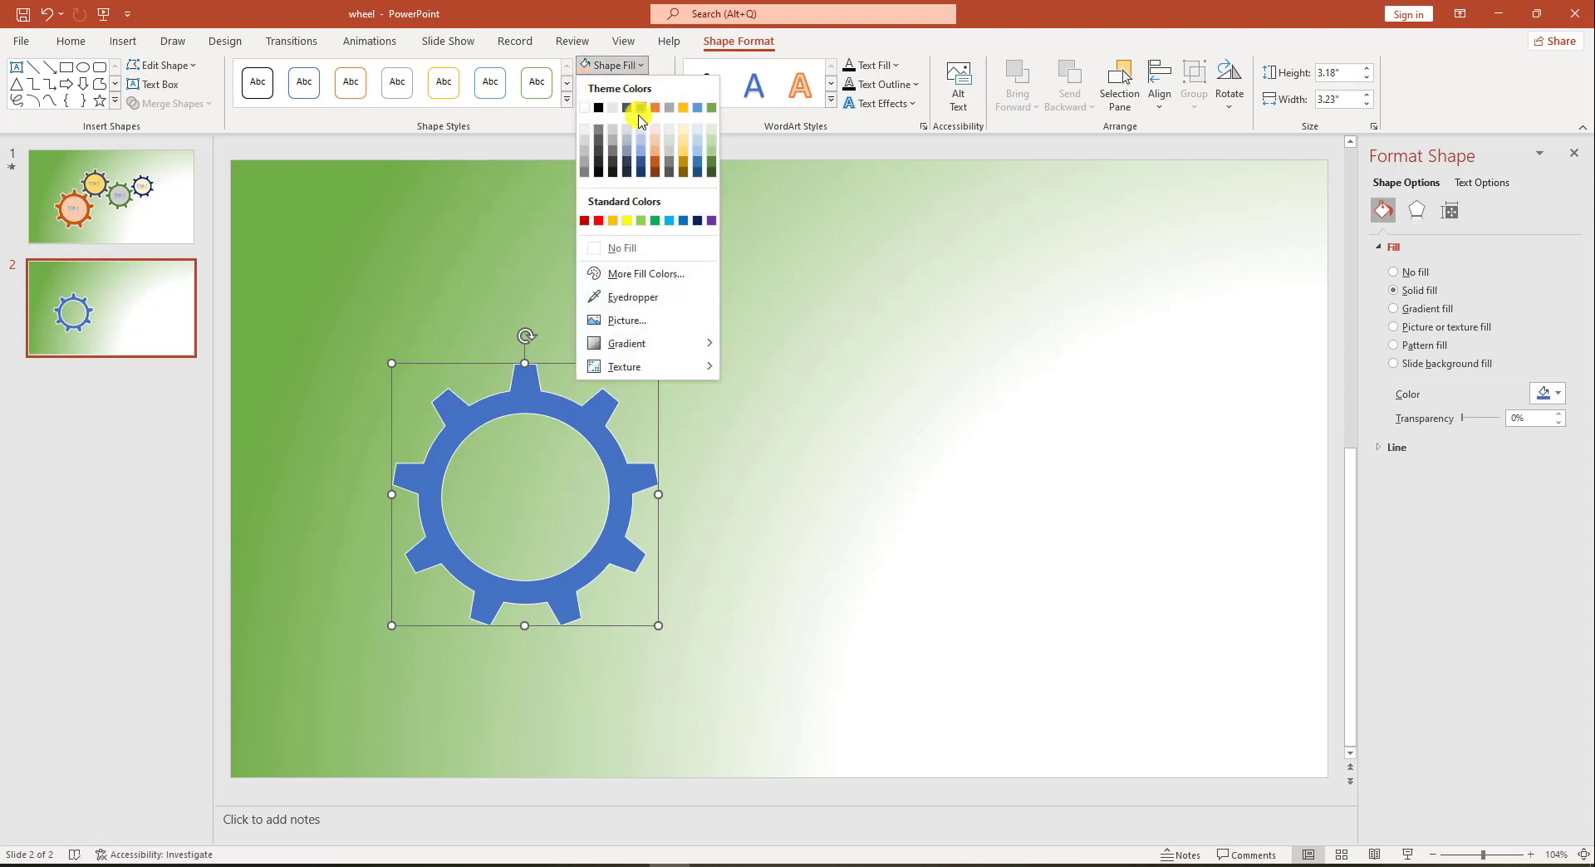
click(654, 169)
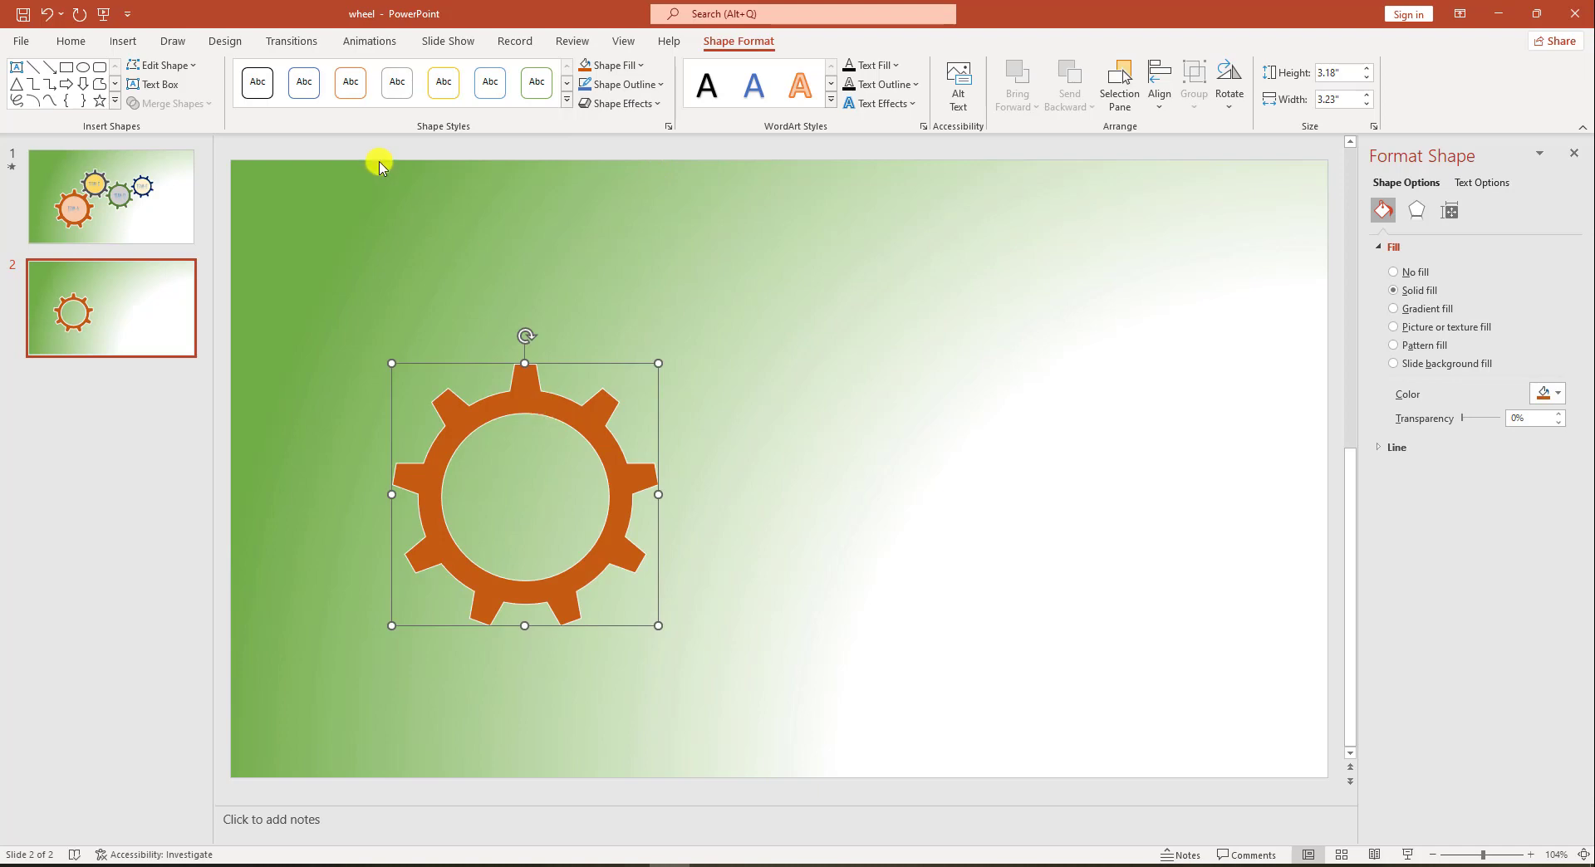
click(119, 43)
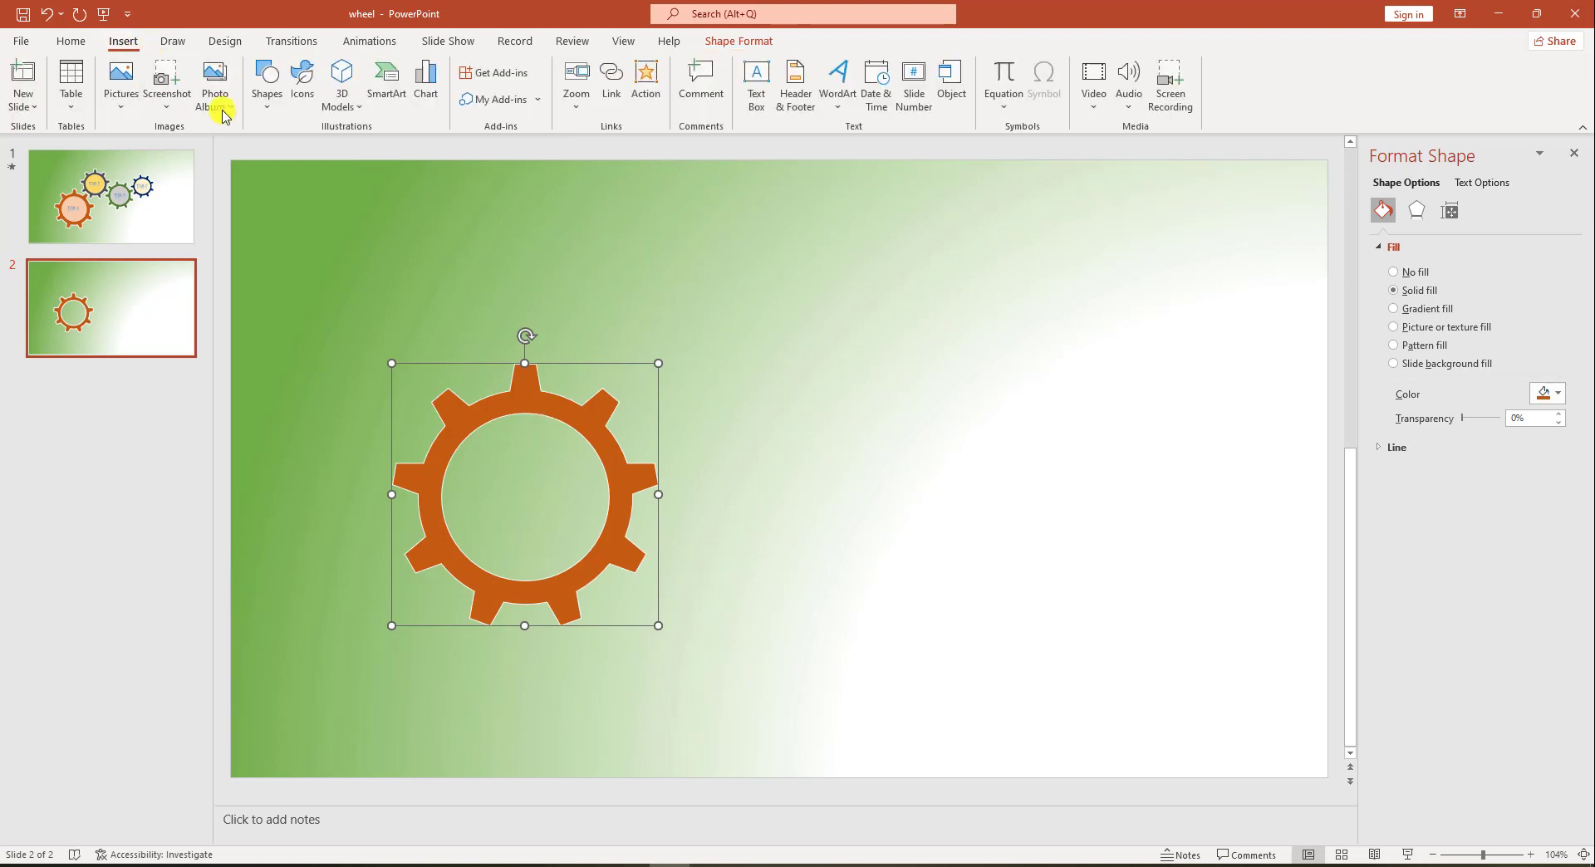
Draw a new circle inside the gear and align it to the gear's centre and middle
click(266, 91)
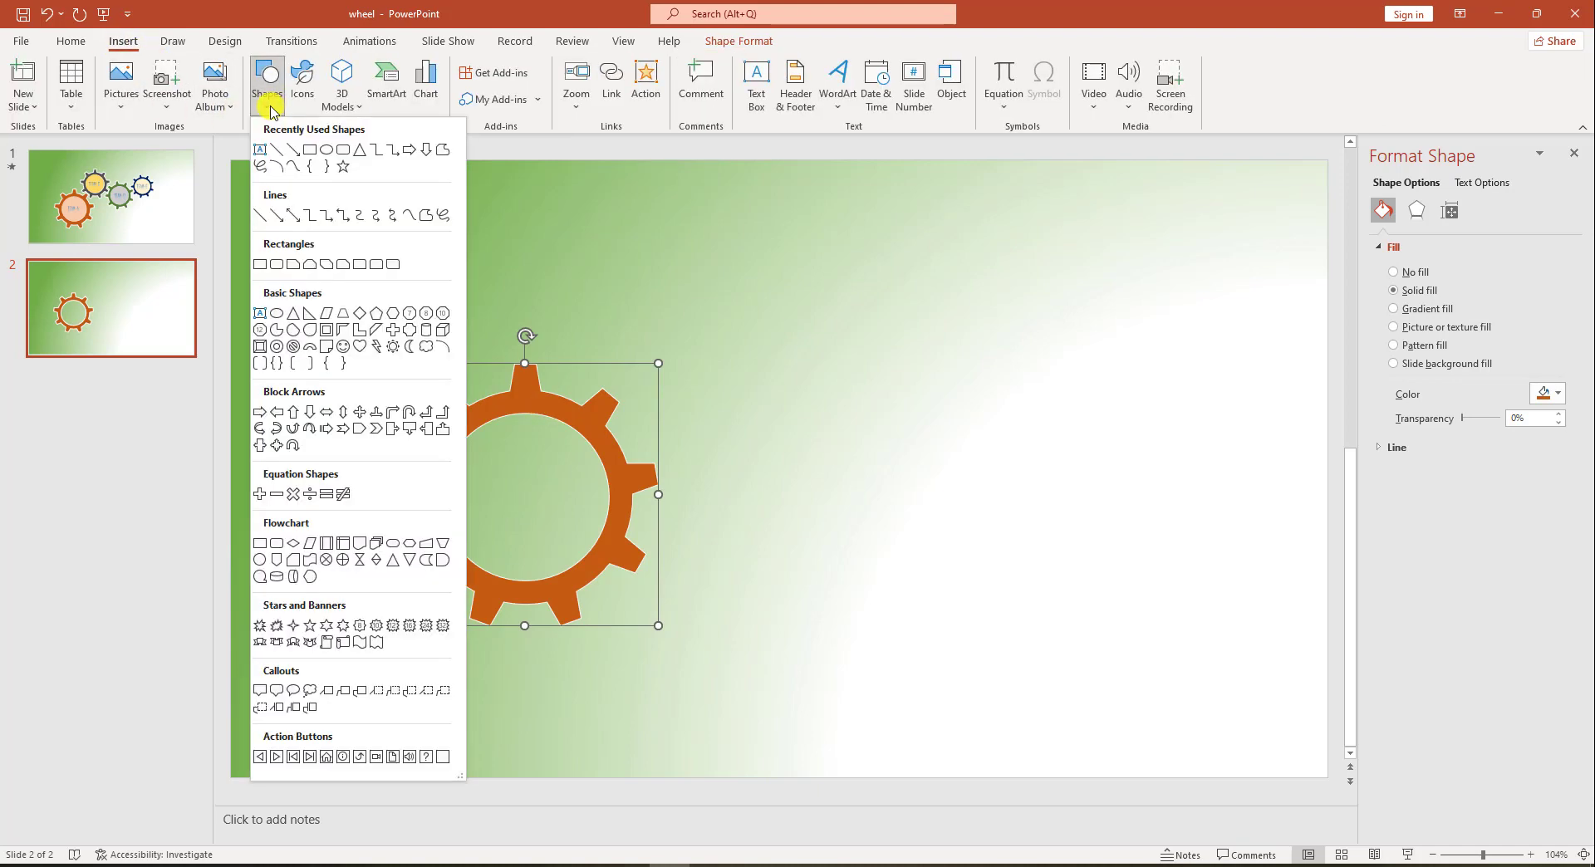
click(324, 151)
mouse_move(457, 443)
mouse_down()
mouse_move(502, 513)
mouse_move(632, 615)
mouse_move(614, 588)
mouse_up()
key(ctrl+a)
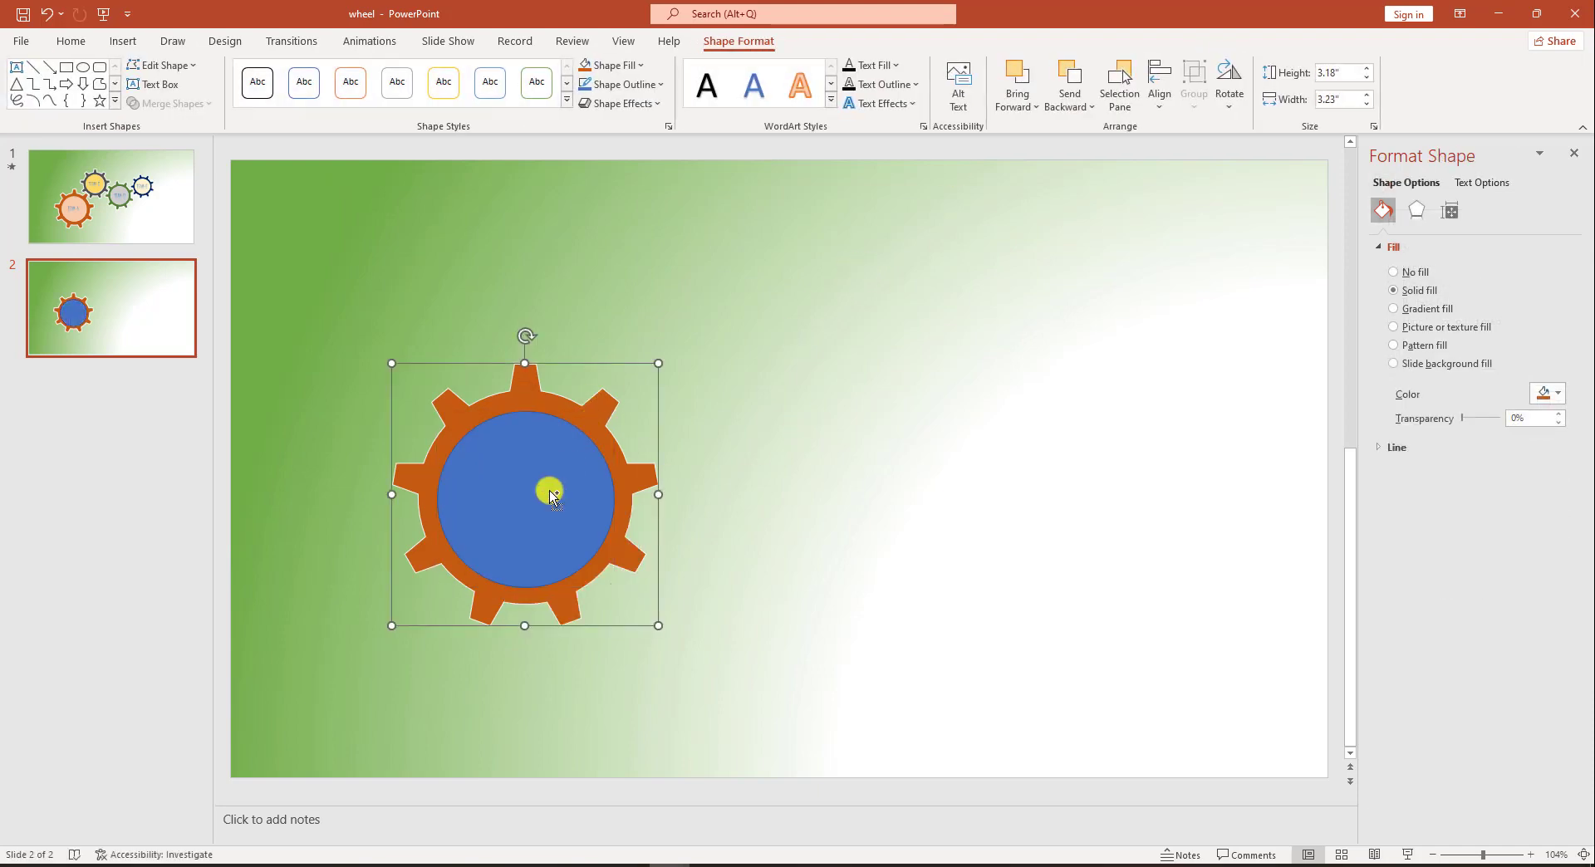
click(1166, 106)
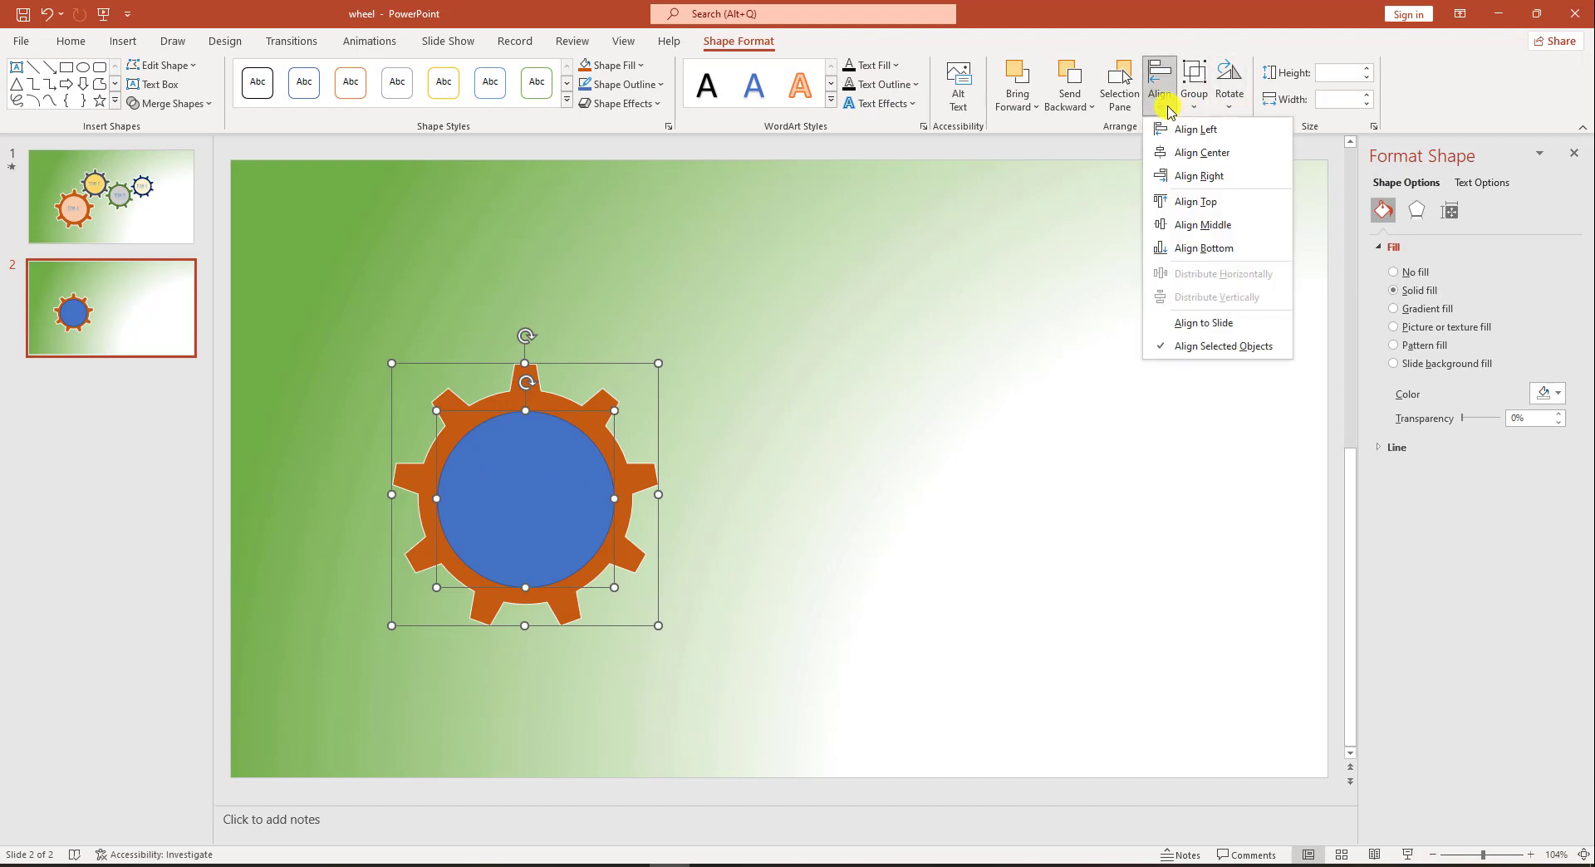
click(1193, 153)
click(1159, 103)
click(1202, 224)
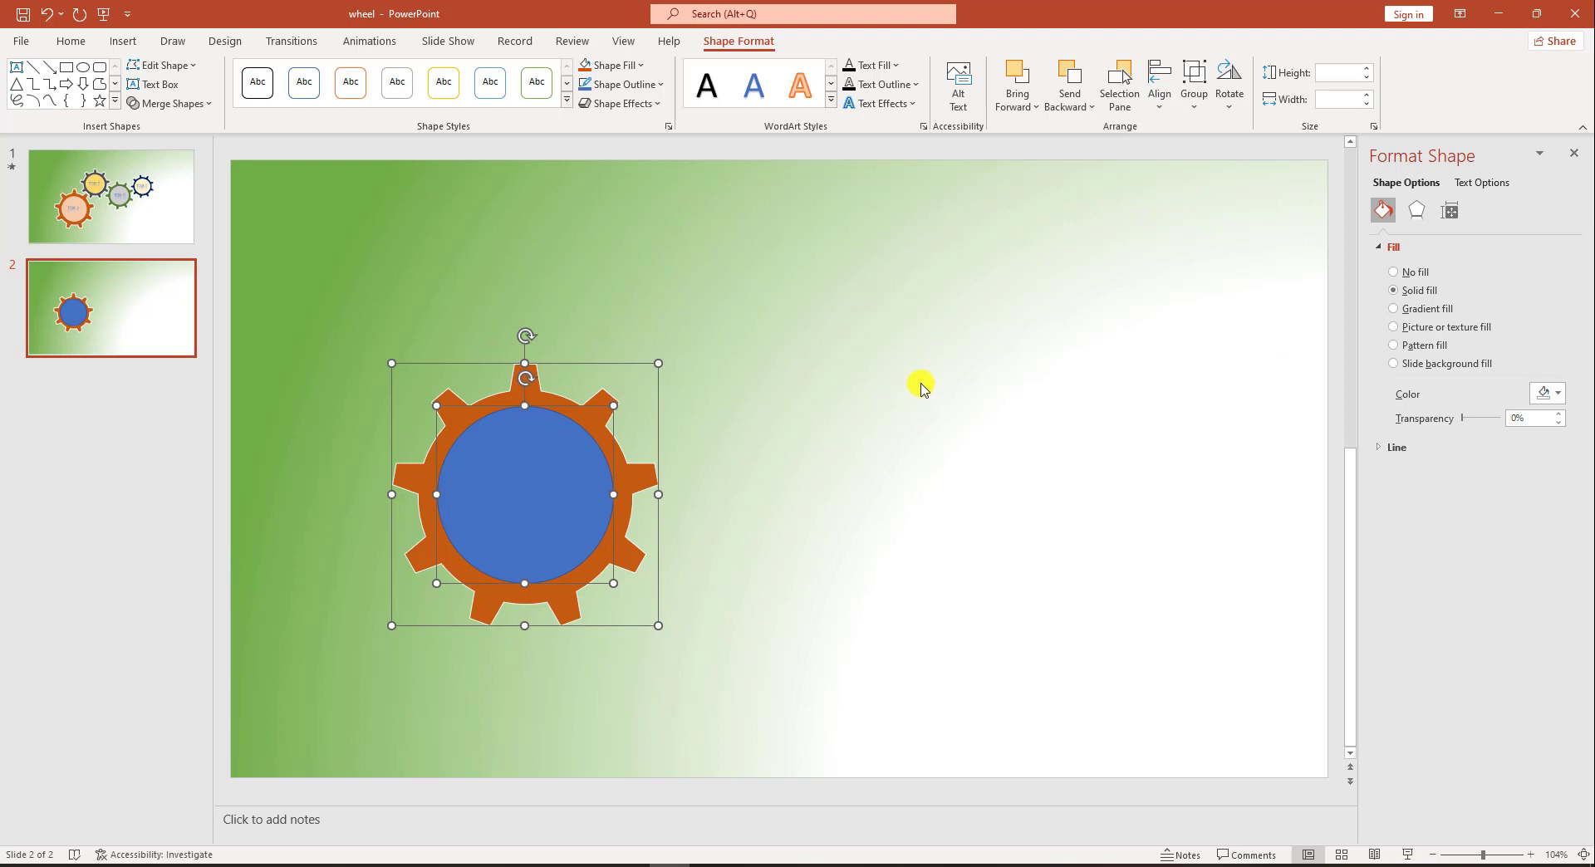
Give the circle No Outline and a light peach fill
click(623, 84)
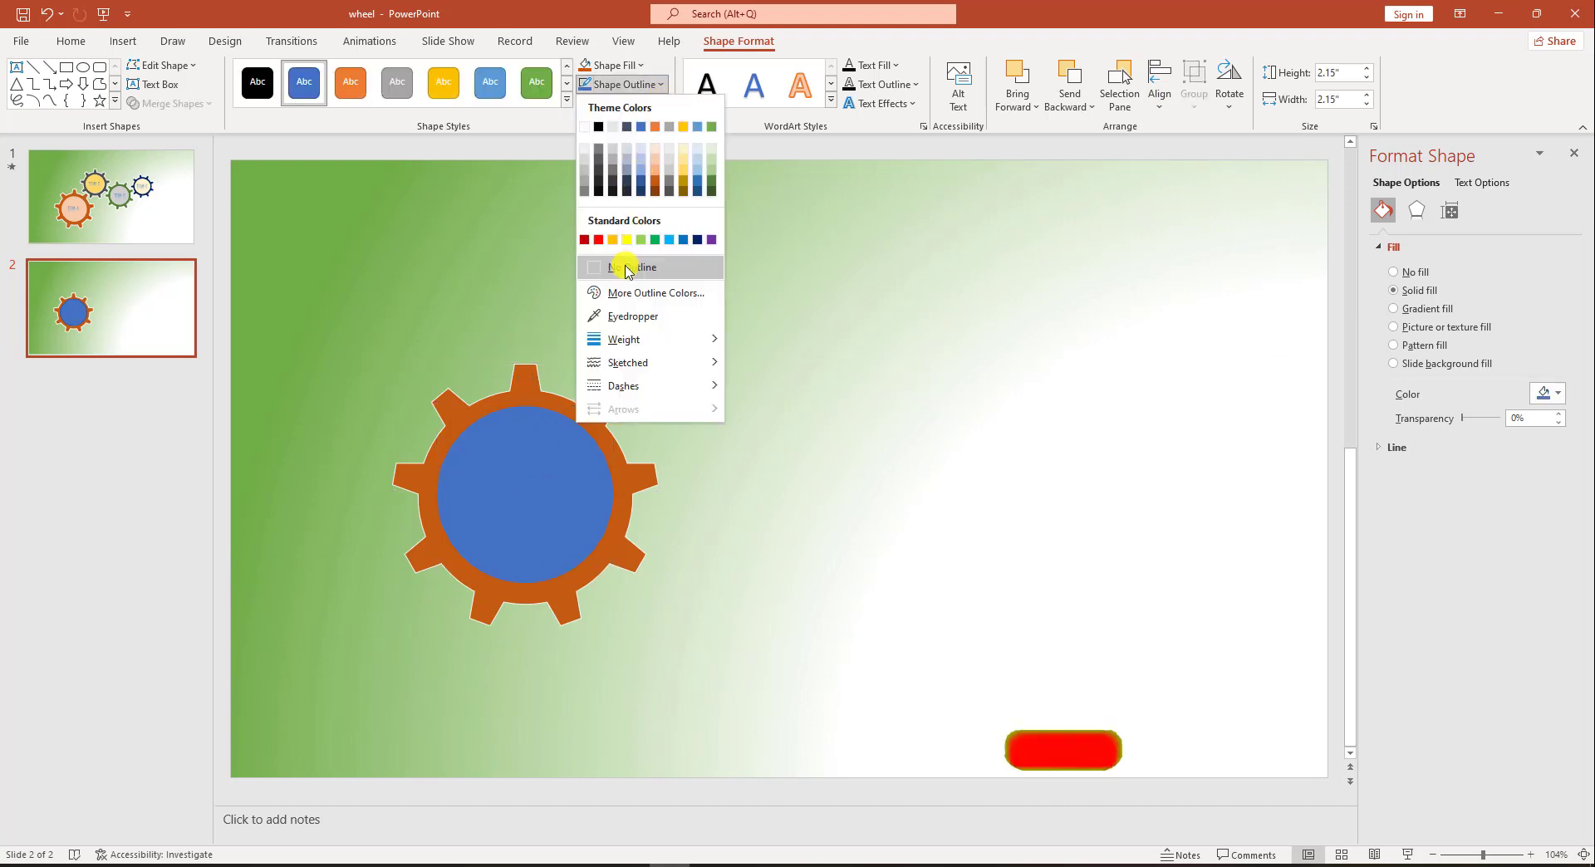
click(631, 267)
click(639, 67)
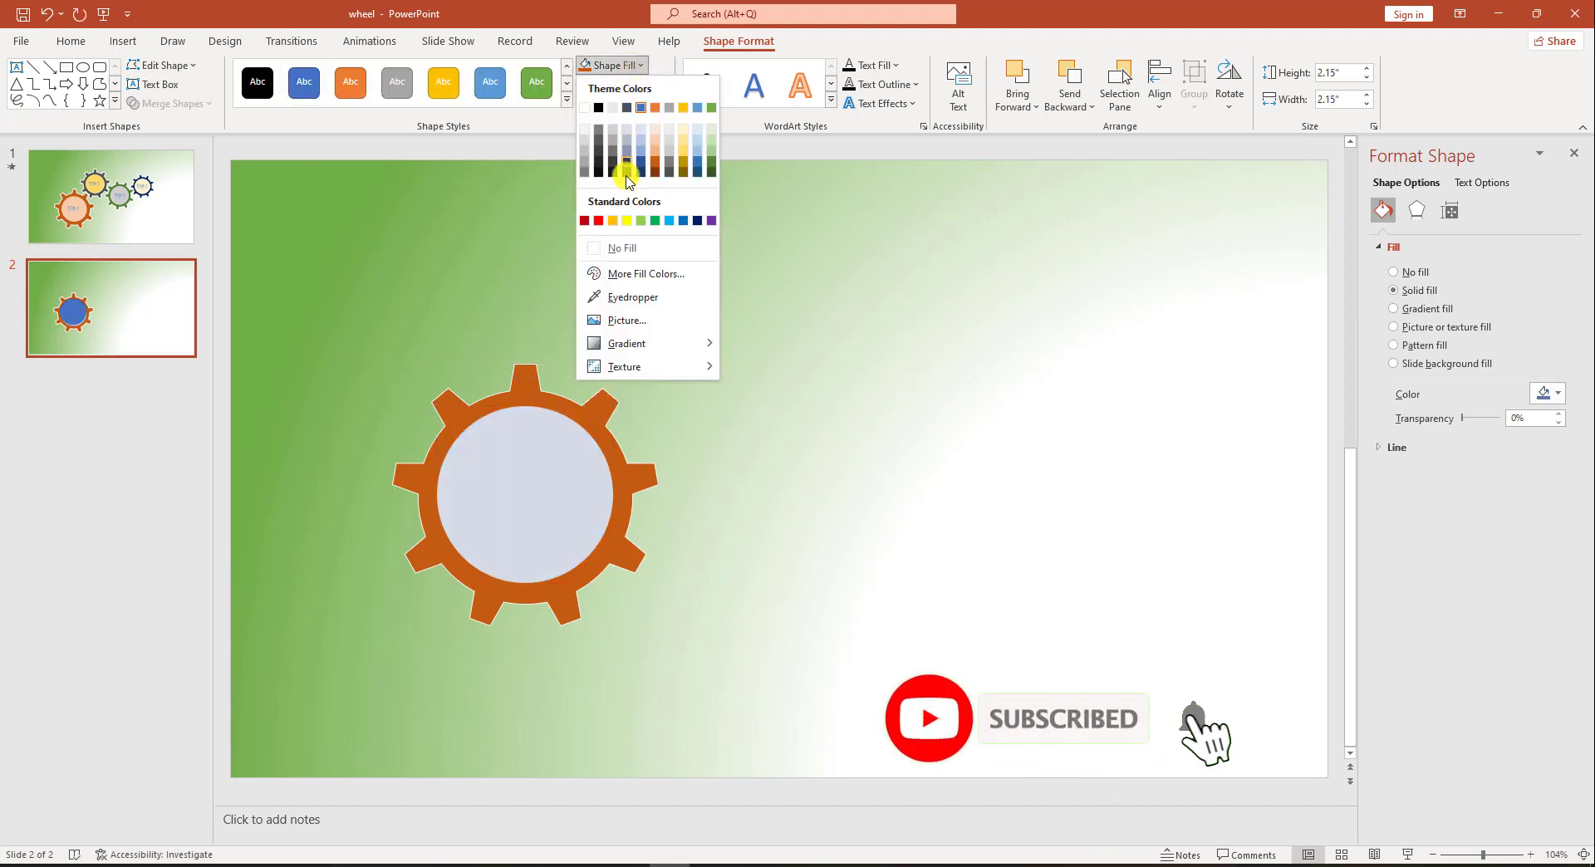
click(654, 123)
click(791, 483)
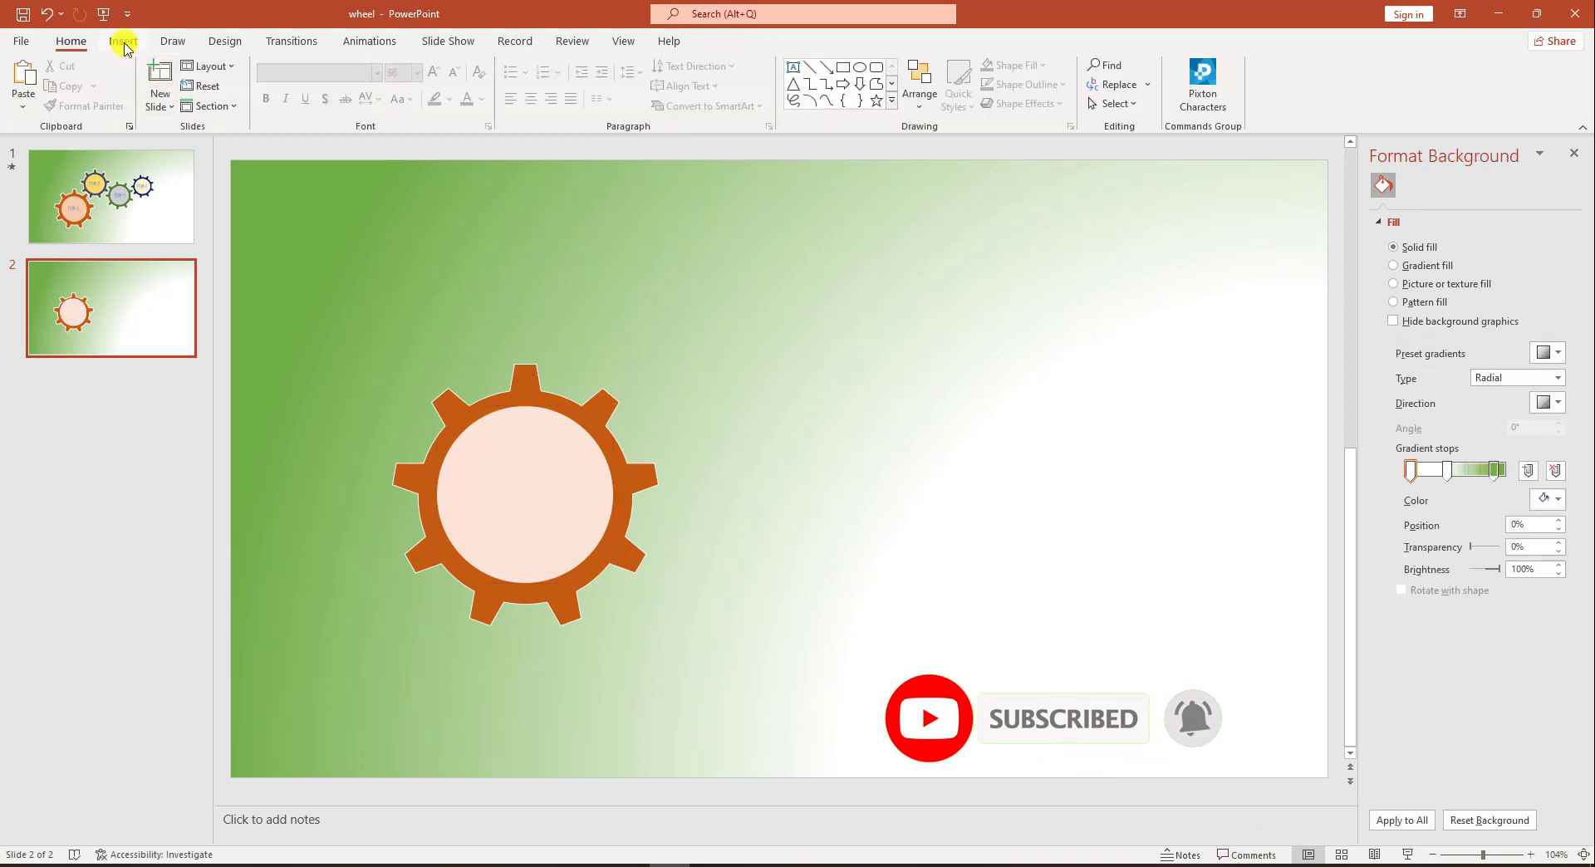
click(123, 41)
Add an enlarged 'TEAM-A' text box in the gear's centre with a blue outlined WordArt style
click(270, 104)
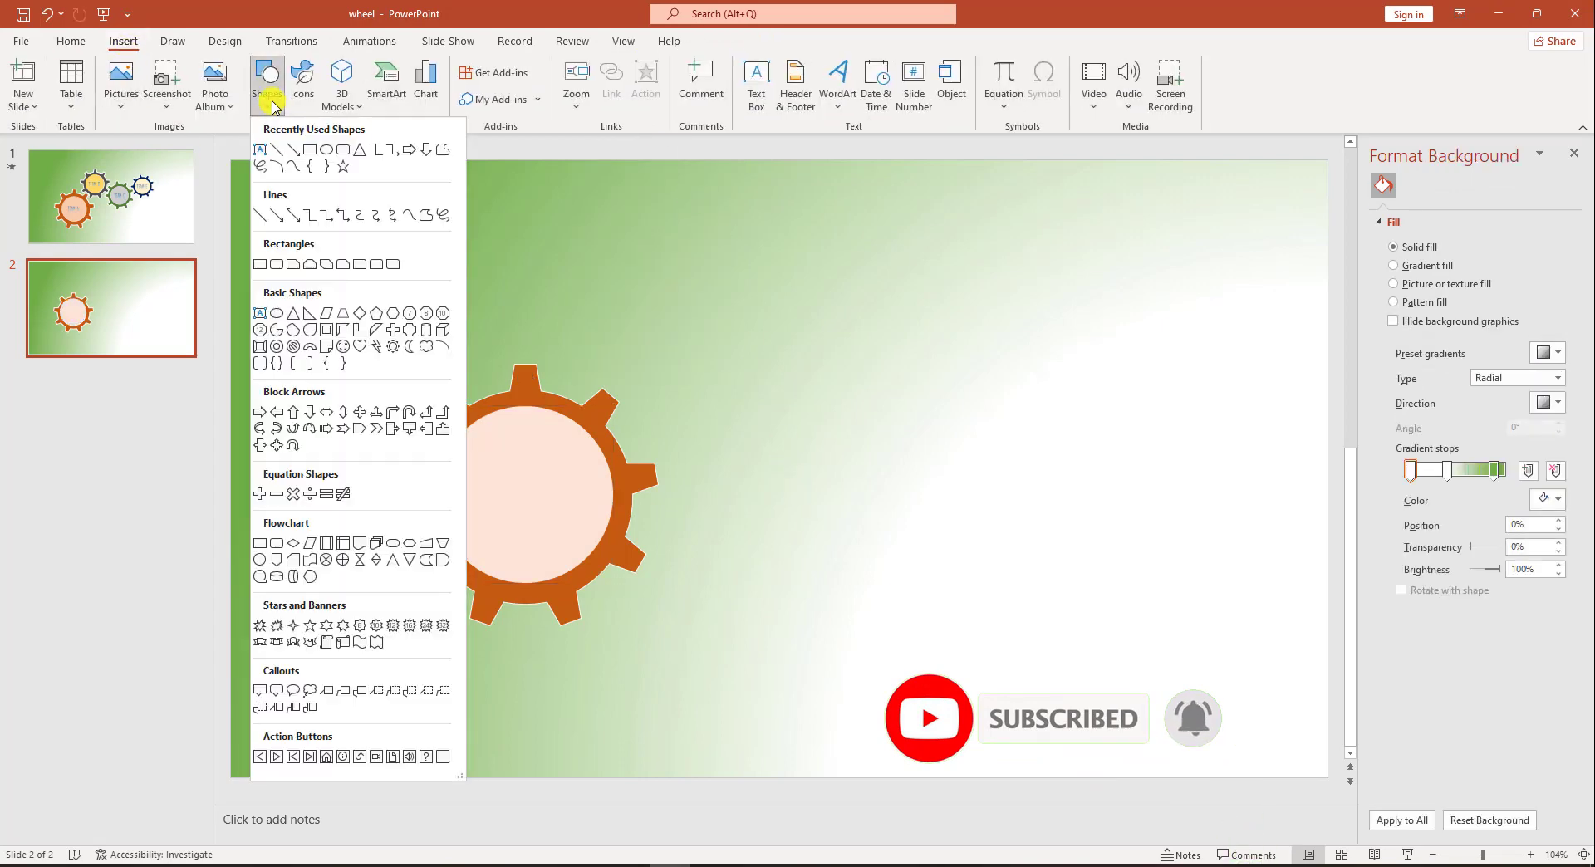
click(261, 150)
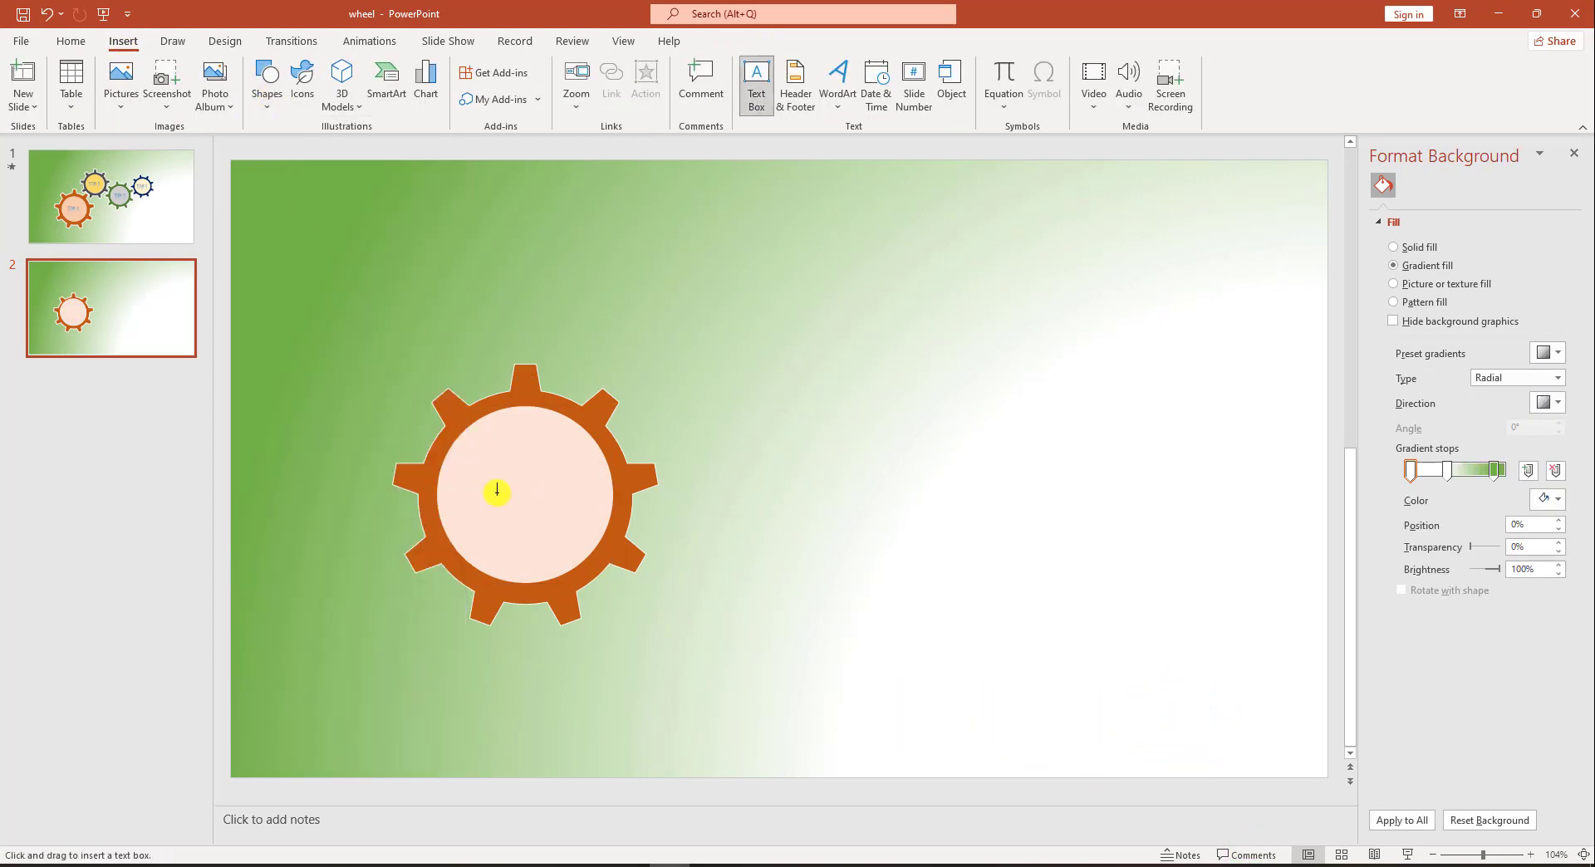
mouse_move(557, 526)
mouse_down()
mouse_move(584, 513)
mouse_move(545, 474)
mouse_move(545, 535)
mouse_up()
text(TEAM-A)
click(748, 43)
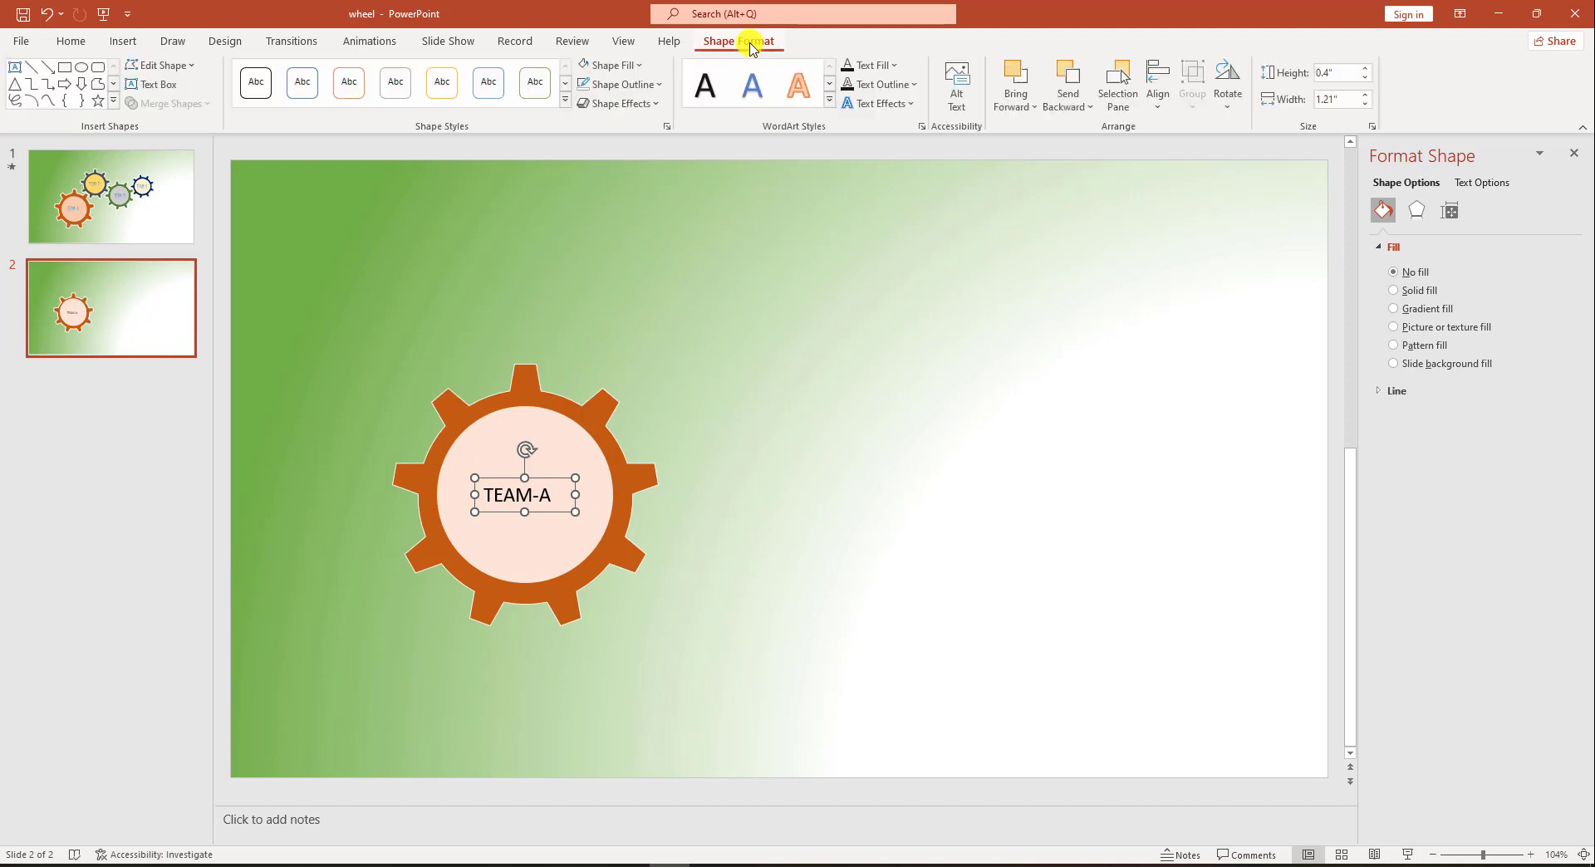
click(831, 101)
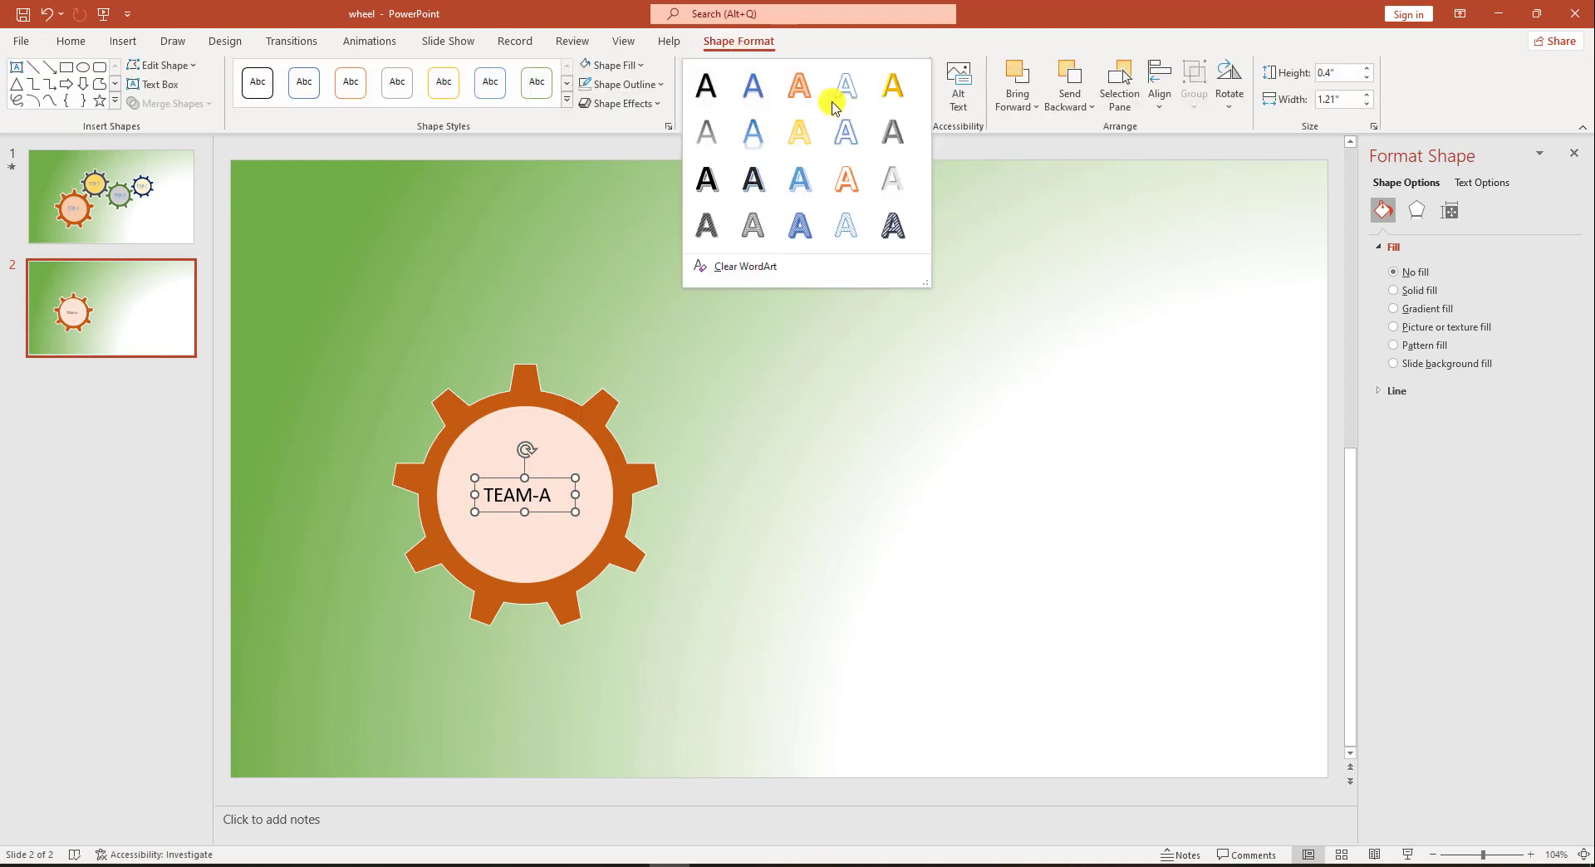
click(756, 141)
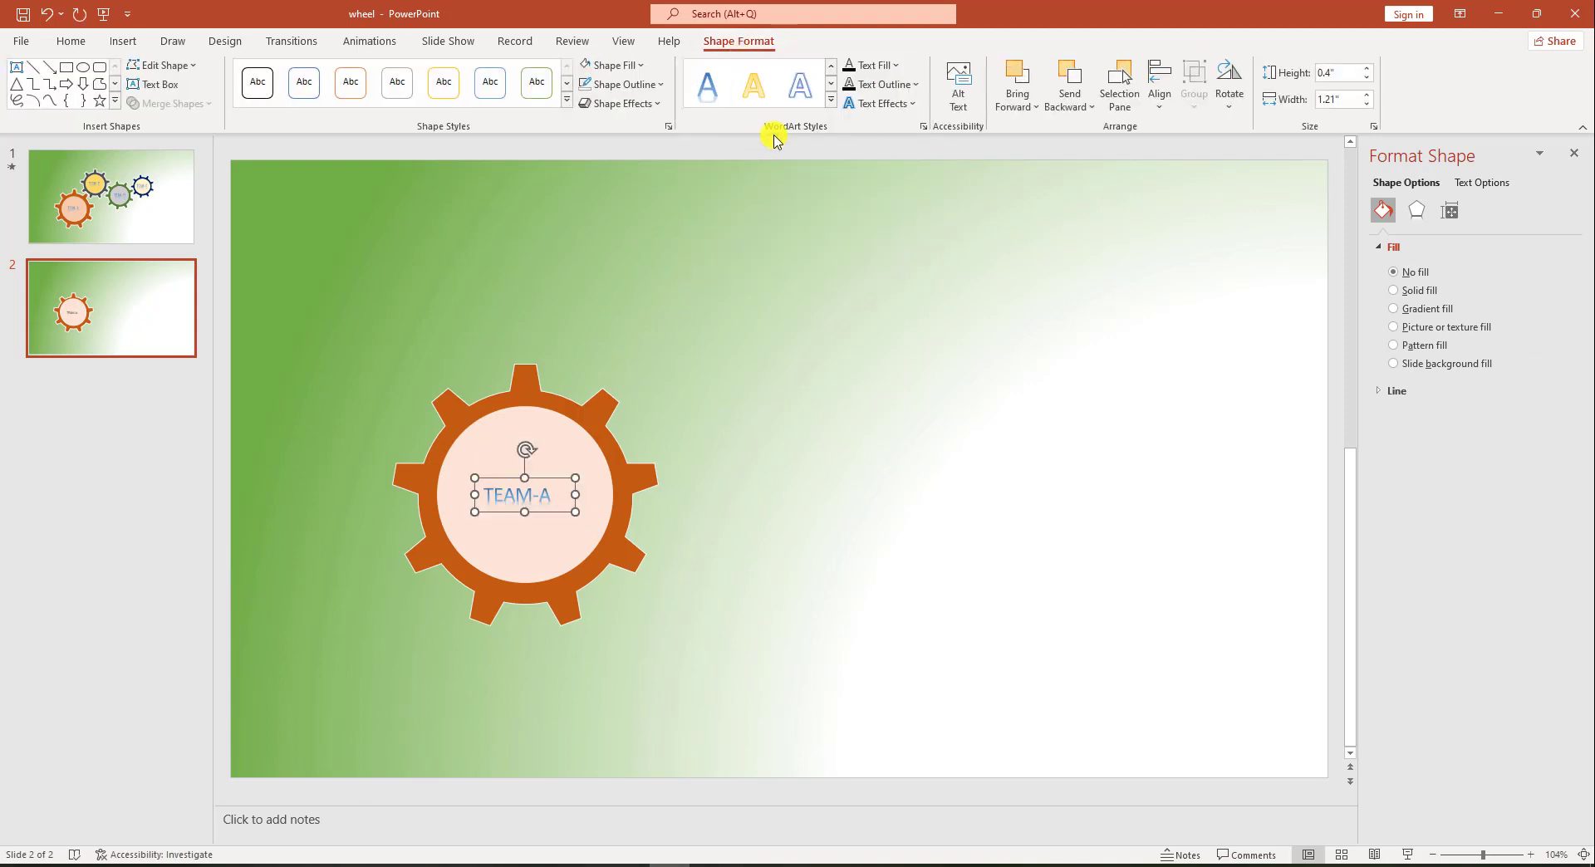
click(432, 75)
click(433, 75)
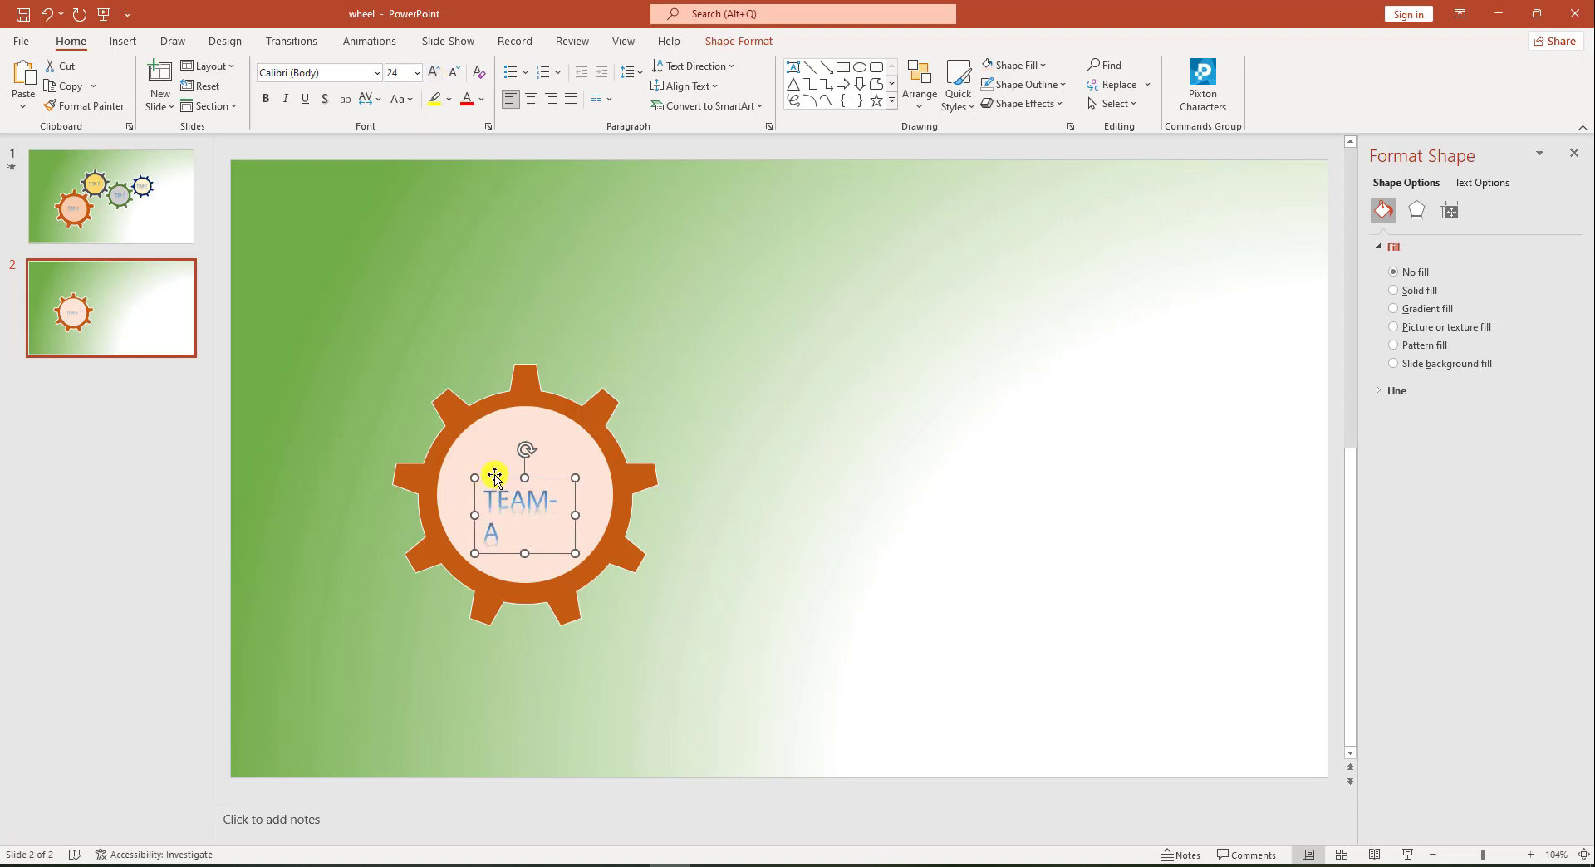
Group the gear, circle and label with Ctrl+G, then duplicate the group with Ctrl+D
click(593, 429)
click(545, 432)
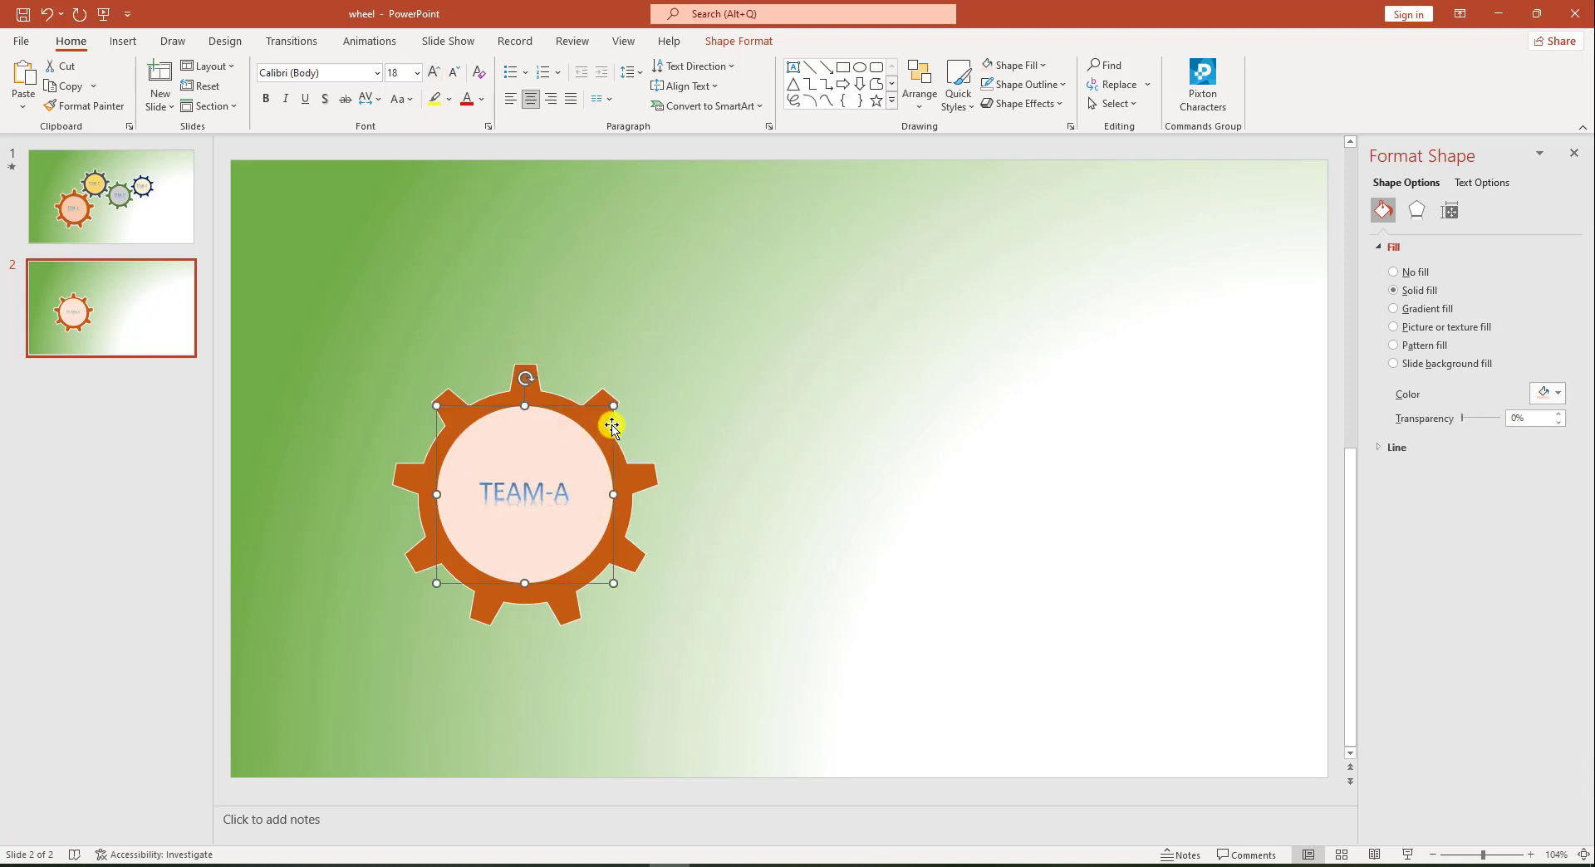
shift+click(638, 480)
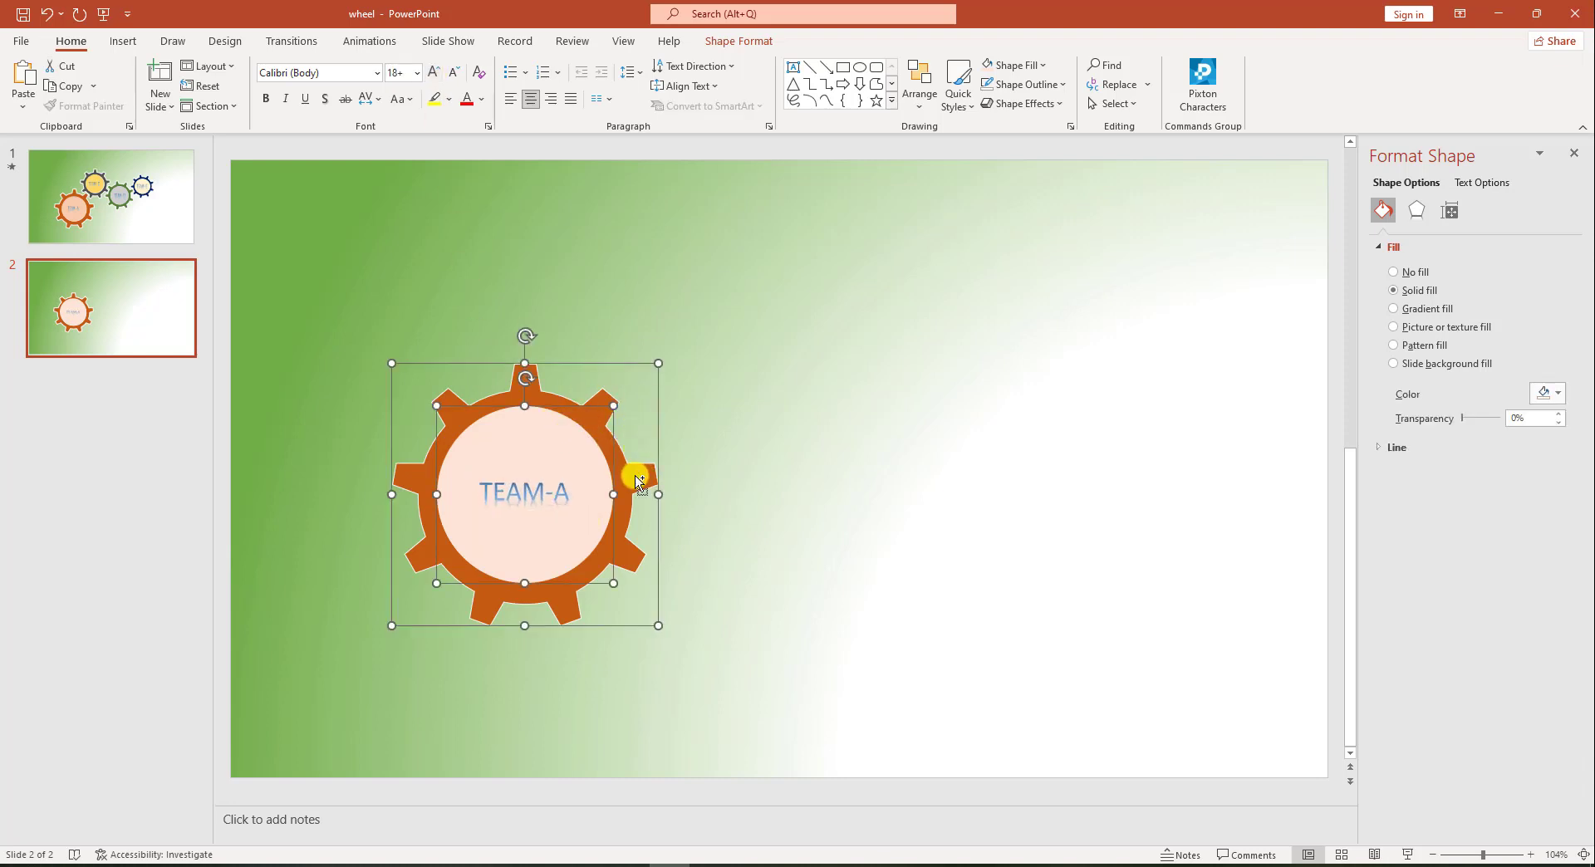
key(ctrl+g)
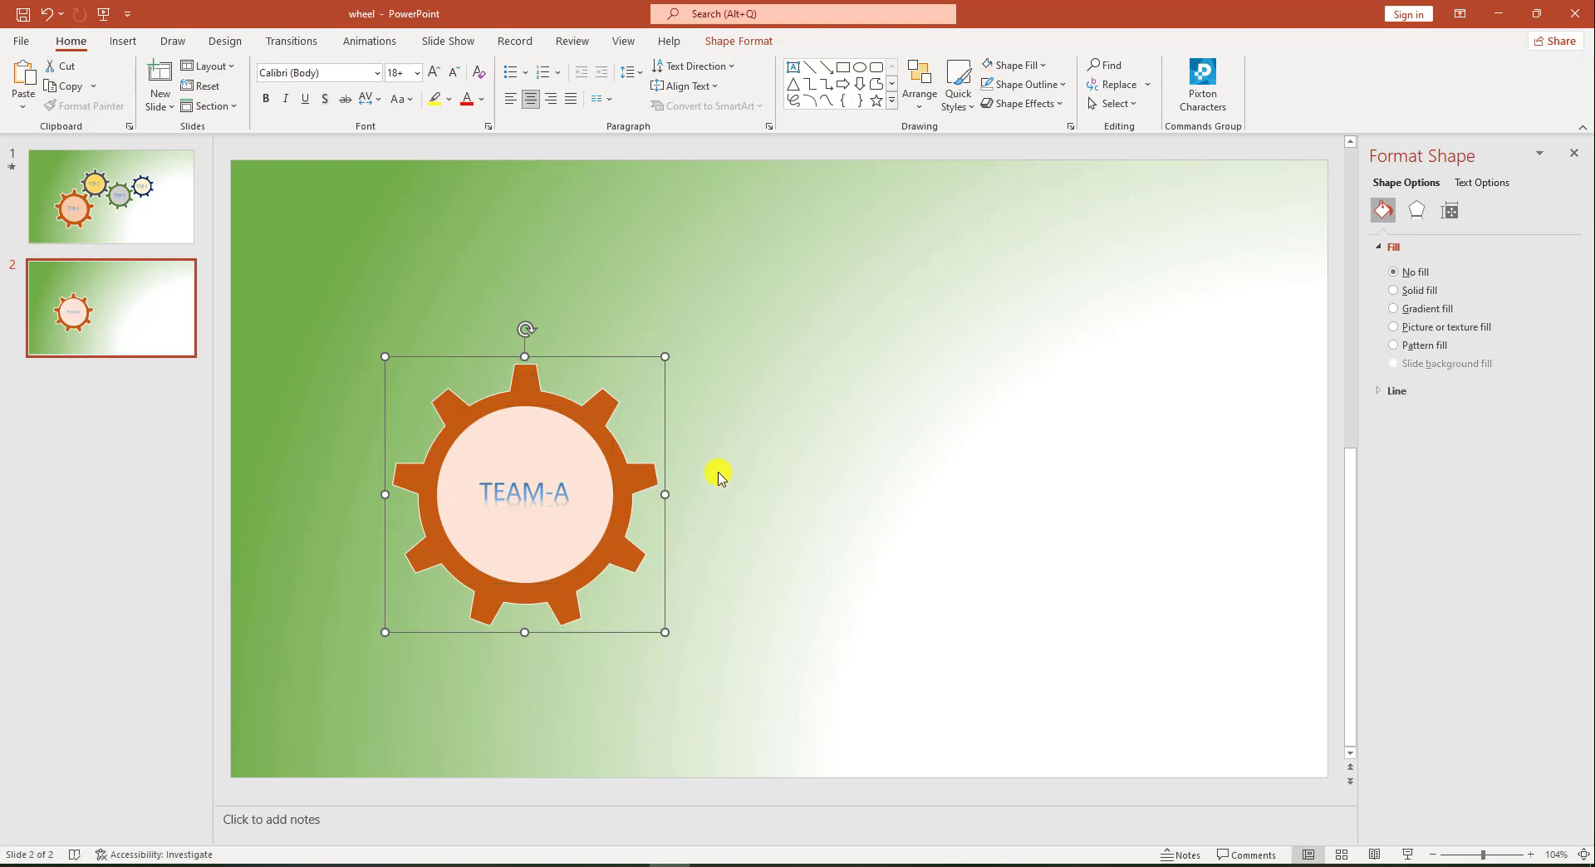
key(ctrl+d)
Move and shrink the copy beside TEAM-A, colouring its ring dark green and its centre light grey
drag(646, 493, 875, 431)
drag(909, 315, 868, 342)
click(771, 380)
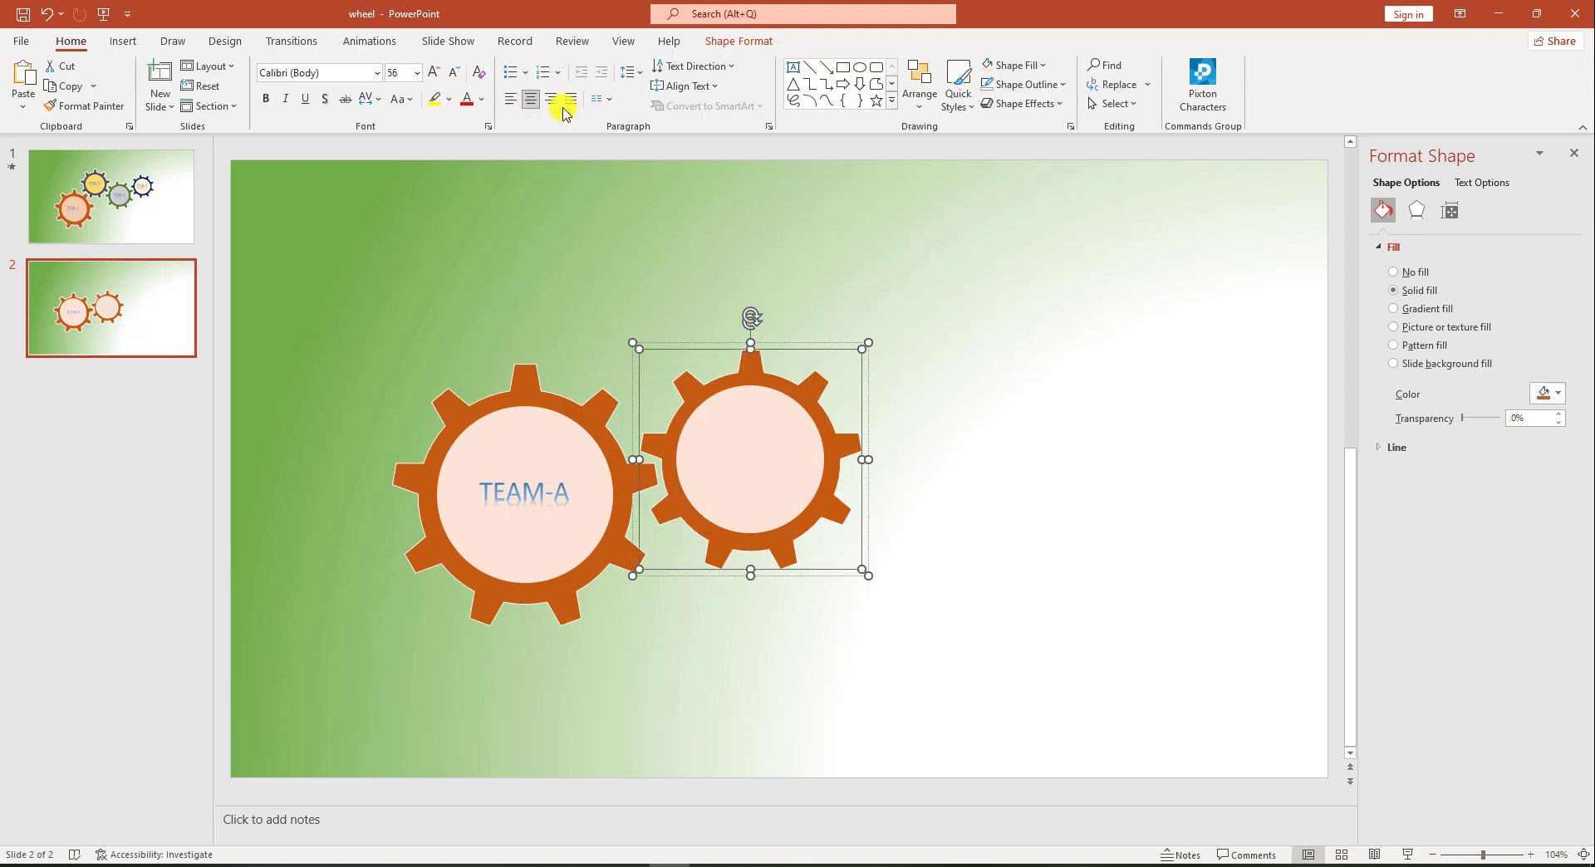
click(738, 41)
click(614, 65)
click(711, 160)
click(746, 457)
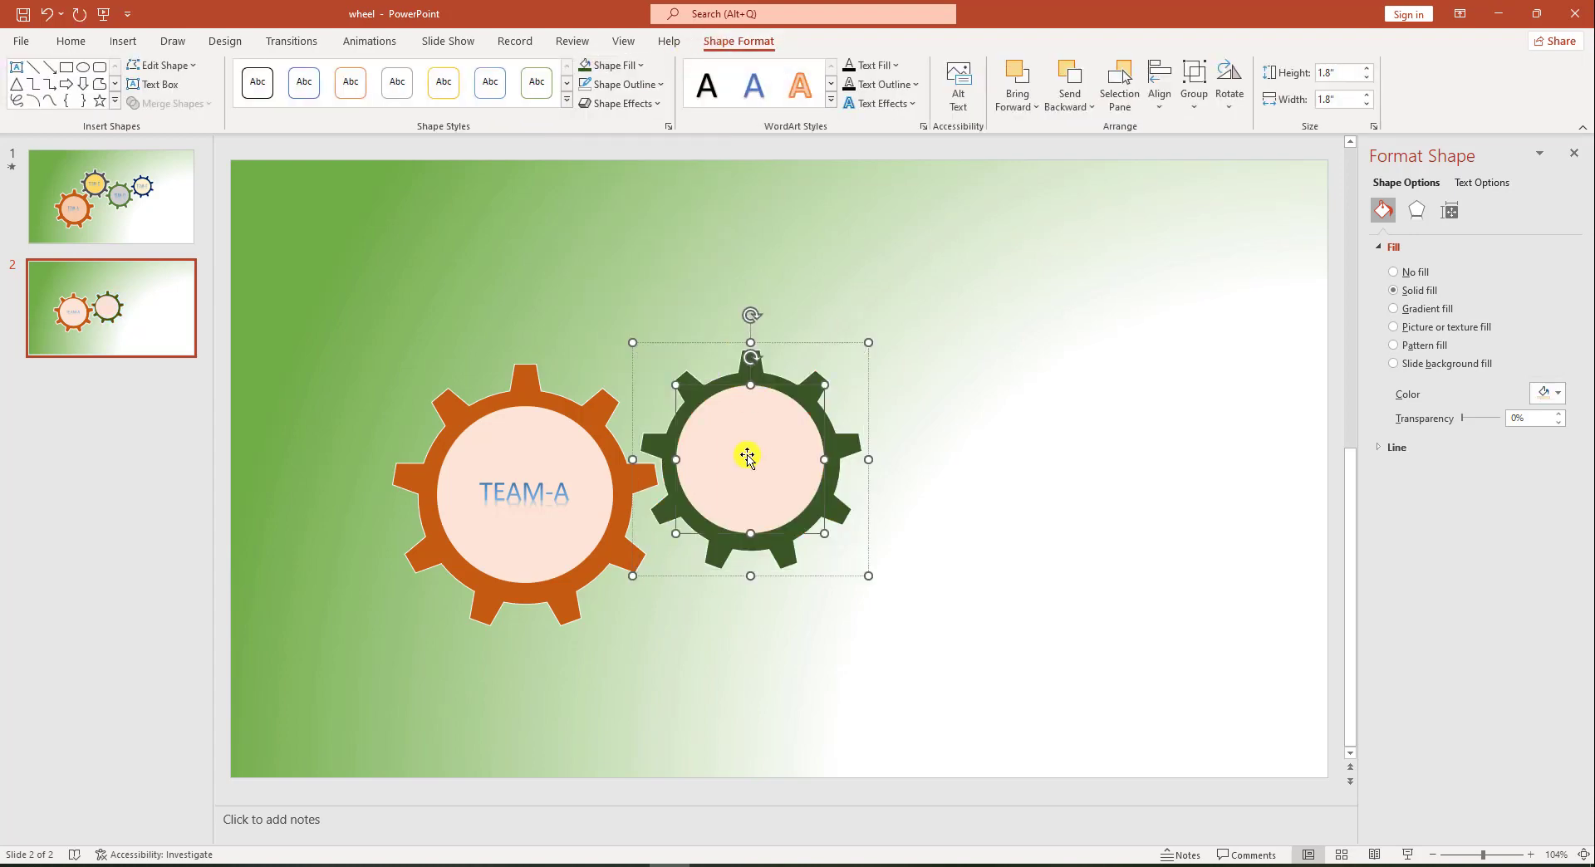
click(636, 65)
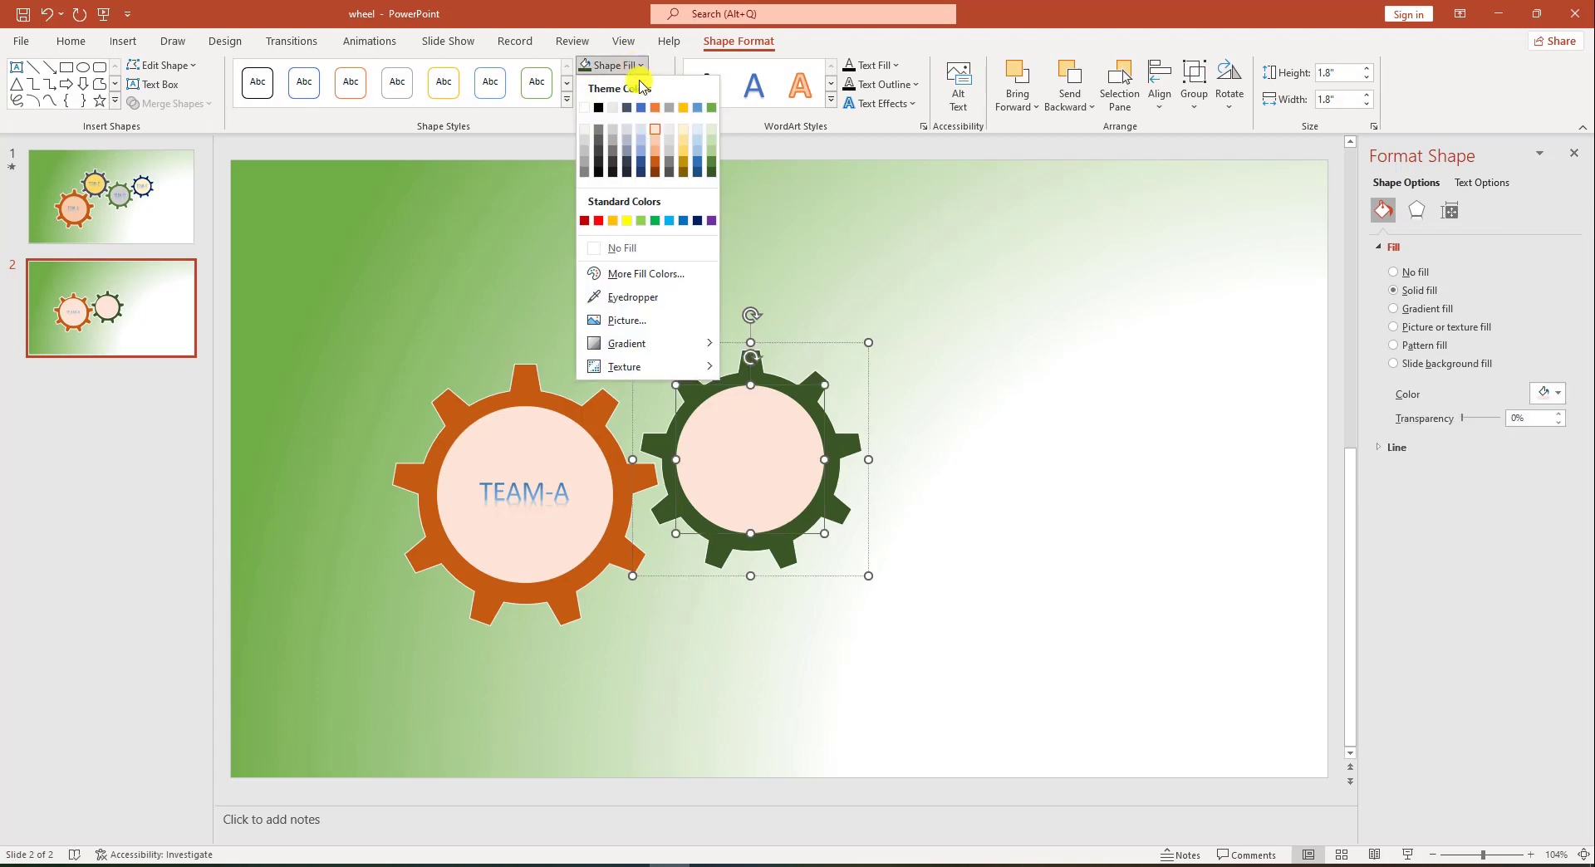
click(668, 127)
Copy the green gear up and right, shrink it, and fill its ring gold
drag(813, 433, 1015, 424)
drag(1075, 294, 1044, 324)
click(993, 367)
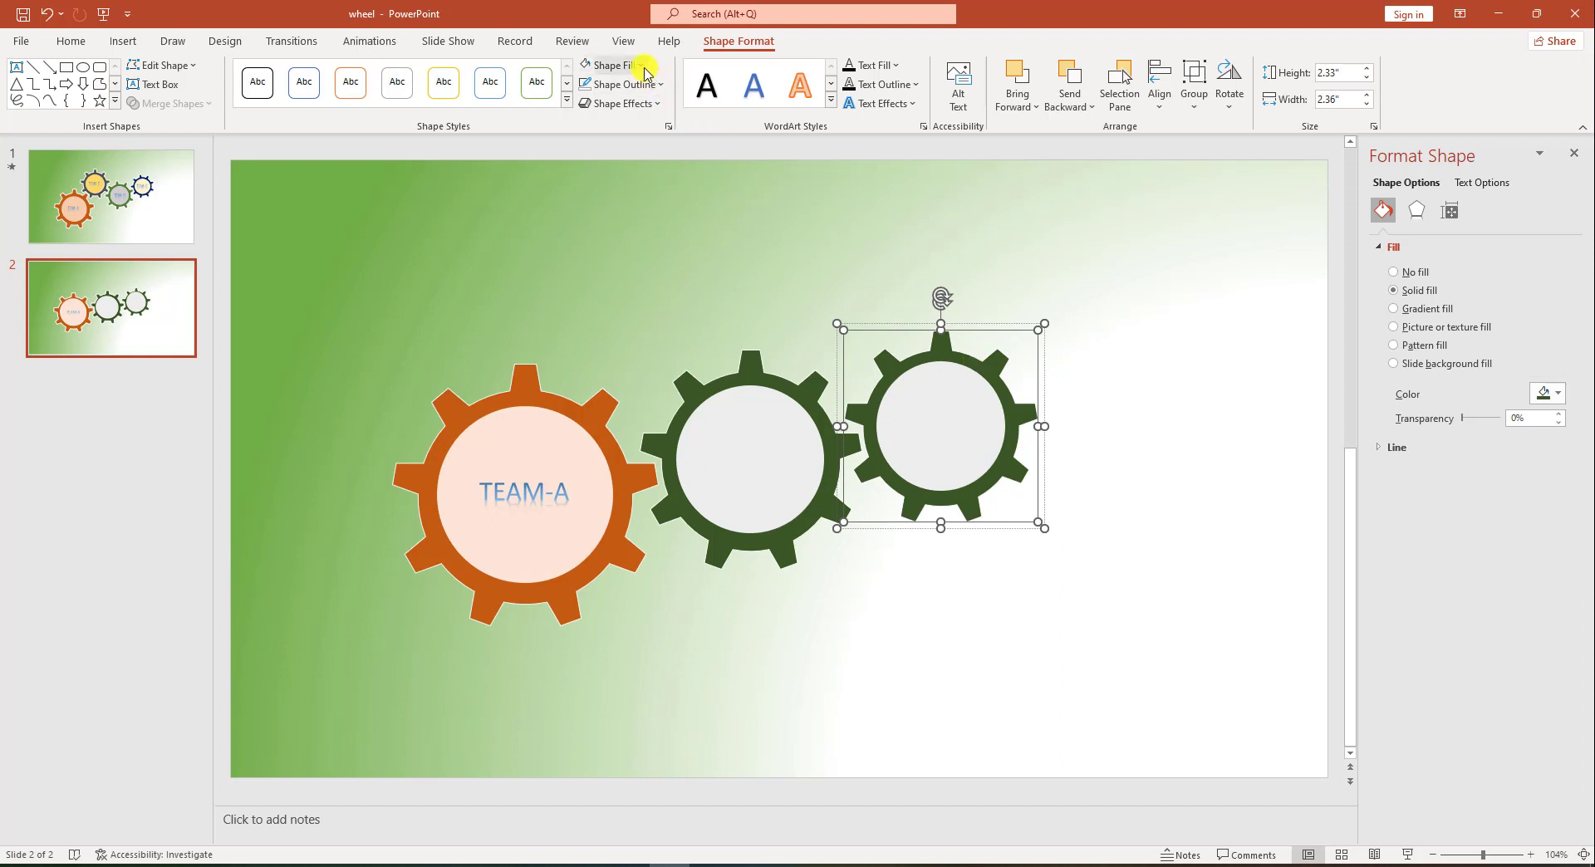
click(612, 64)
click(920, 395)
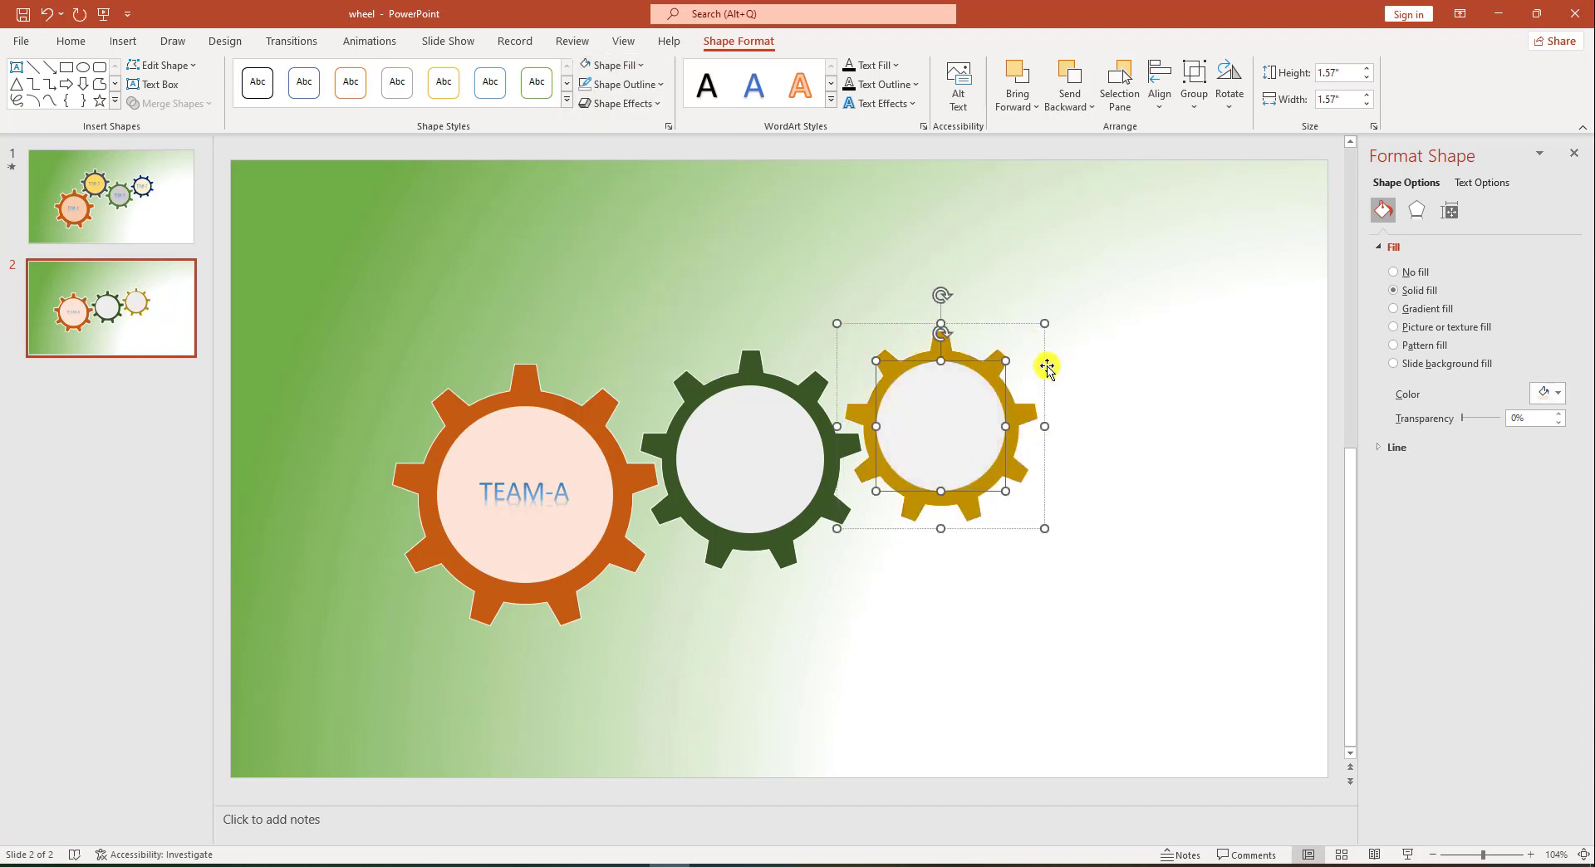
click(1096, 372)
click(1024, 424)
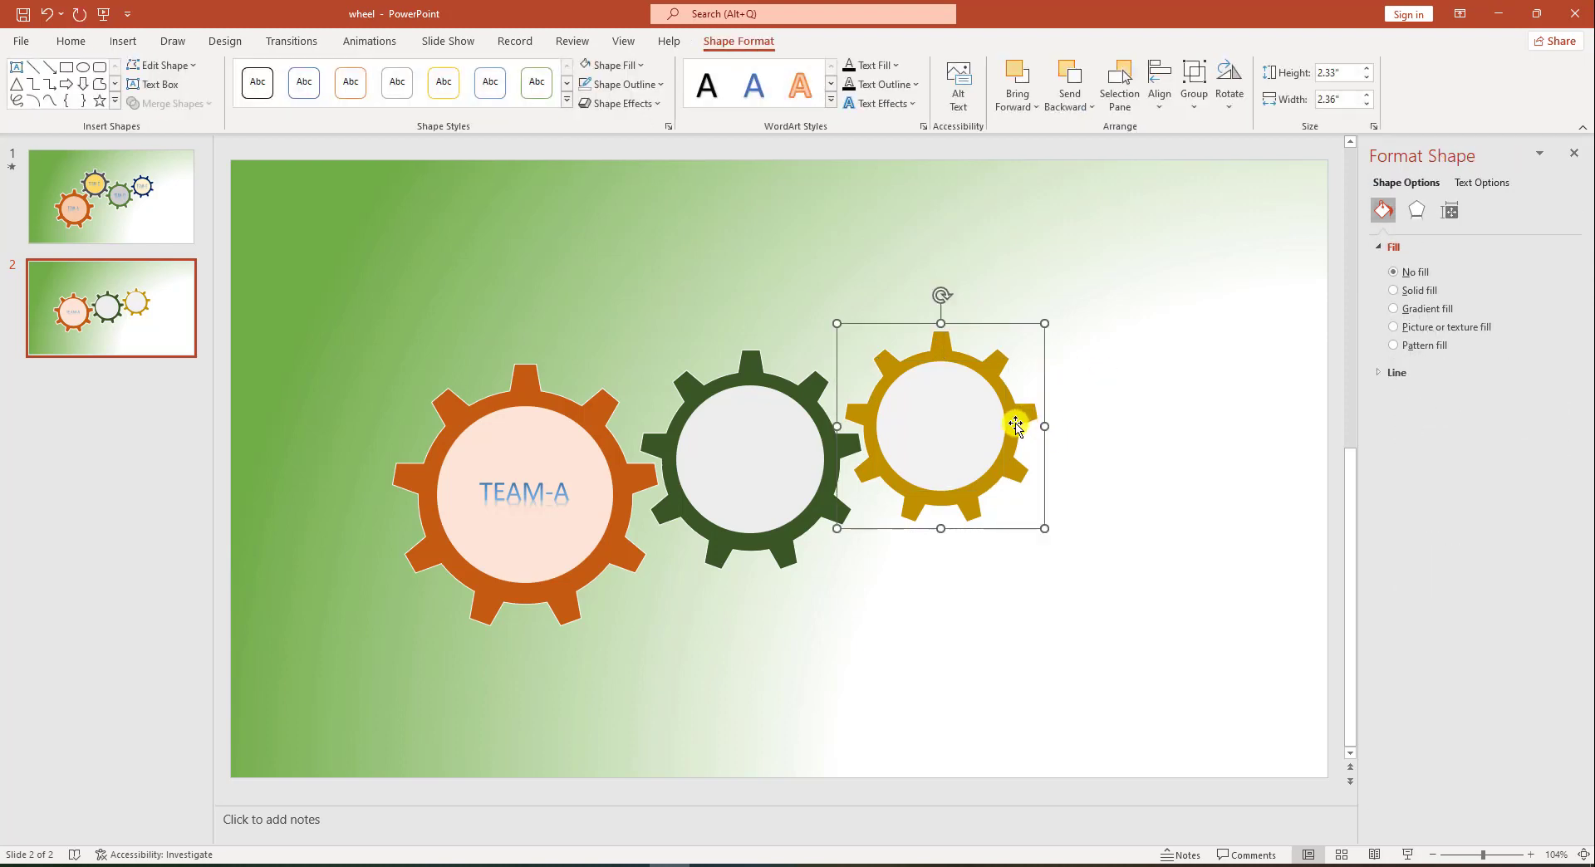
Copy the gold gear toward the upper right, colour its ring dark grey, and nudge it up
drag(990, 445, 1089, 295)
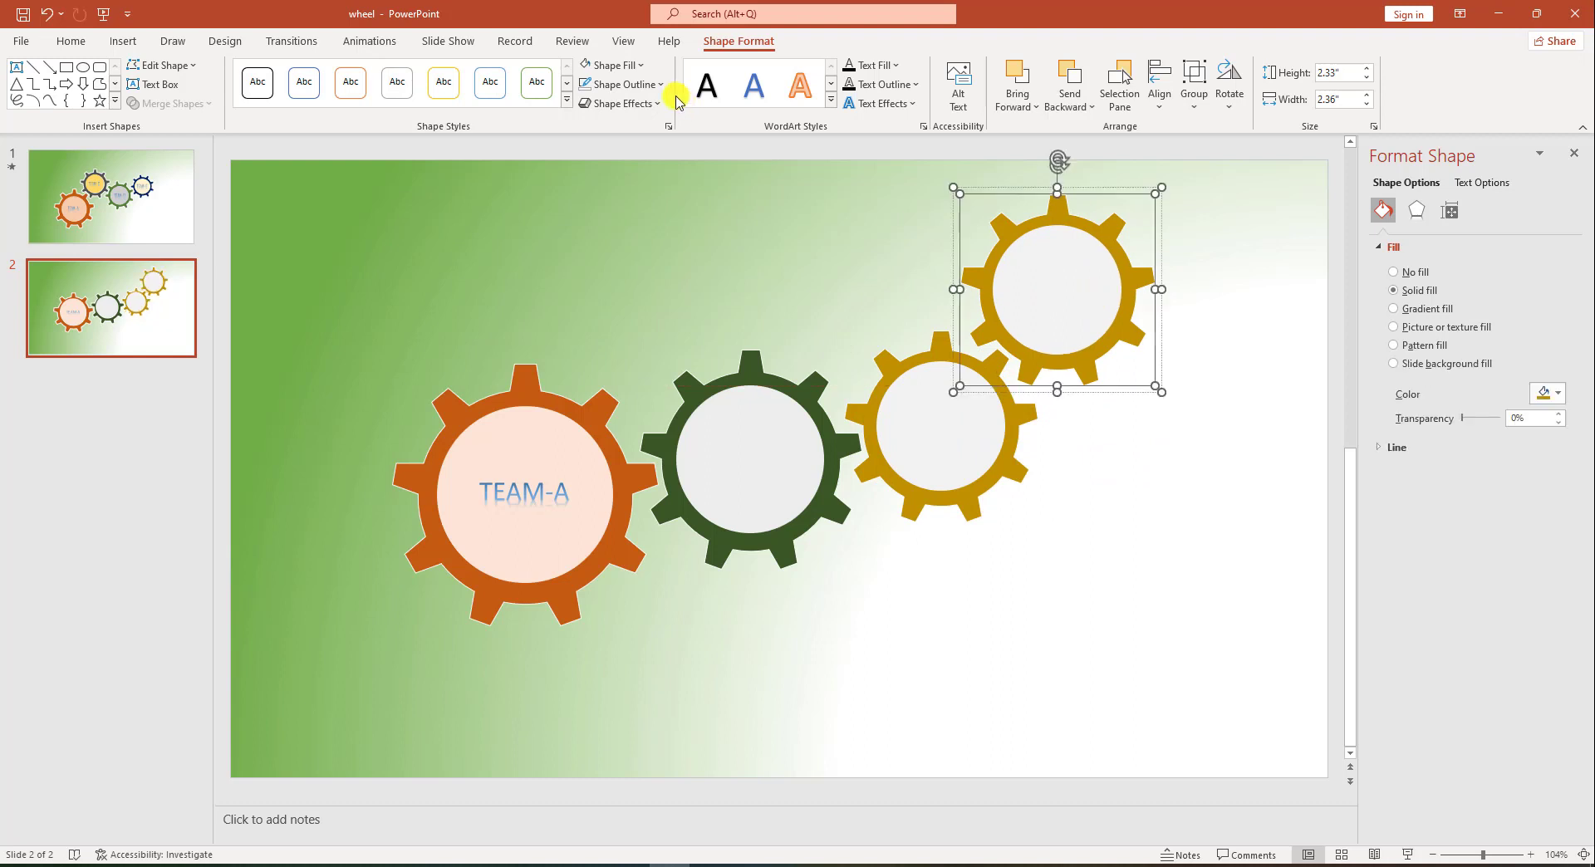
click(645, 71)
click(651, 140)
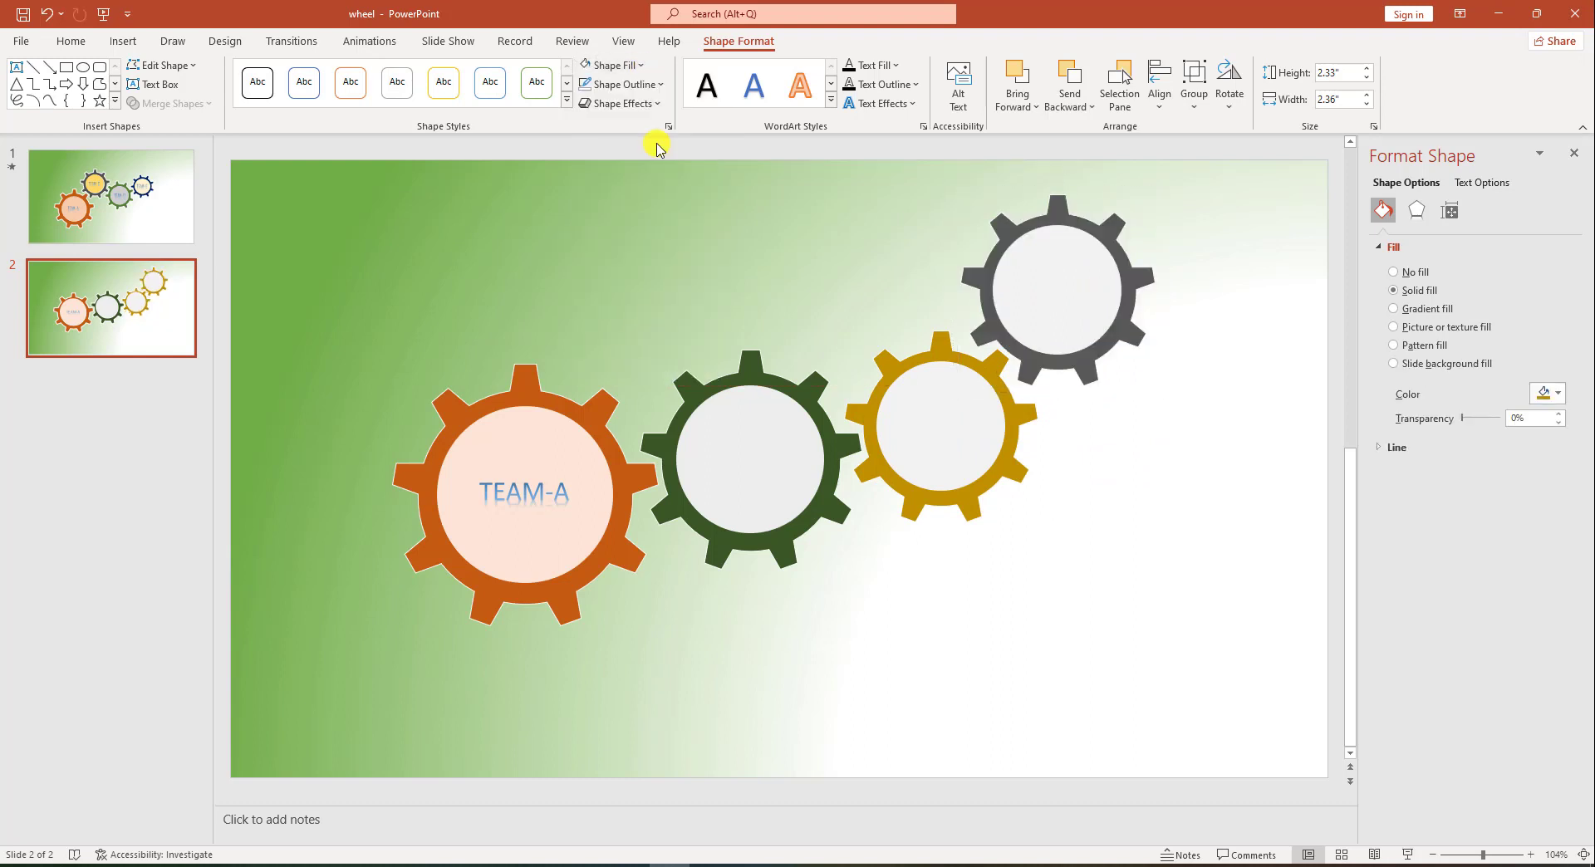
click(1036, 272)
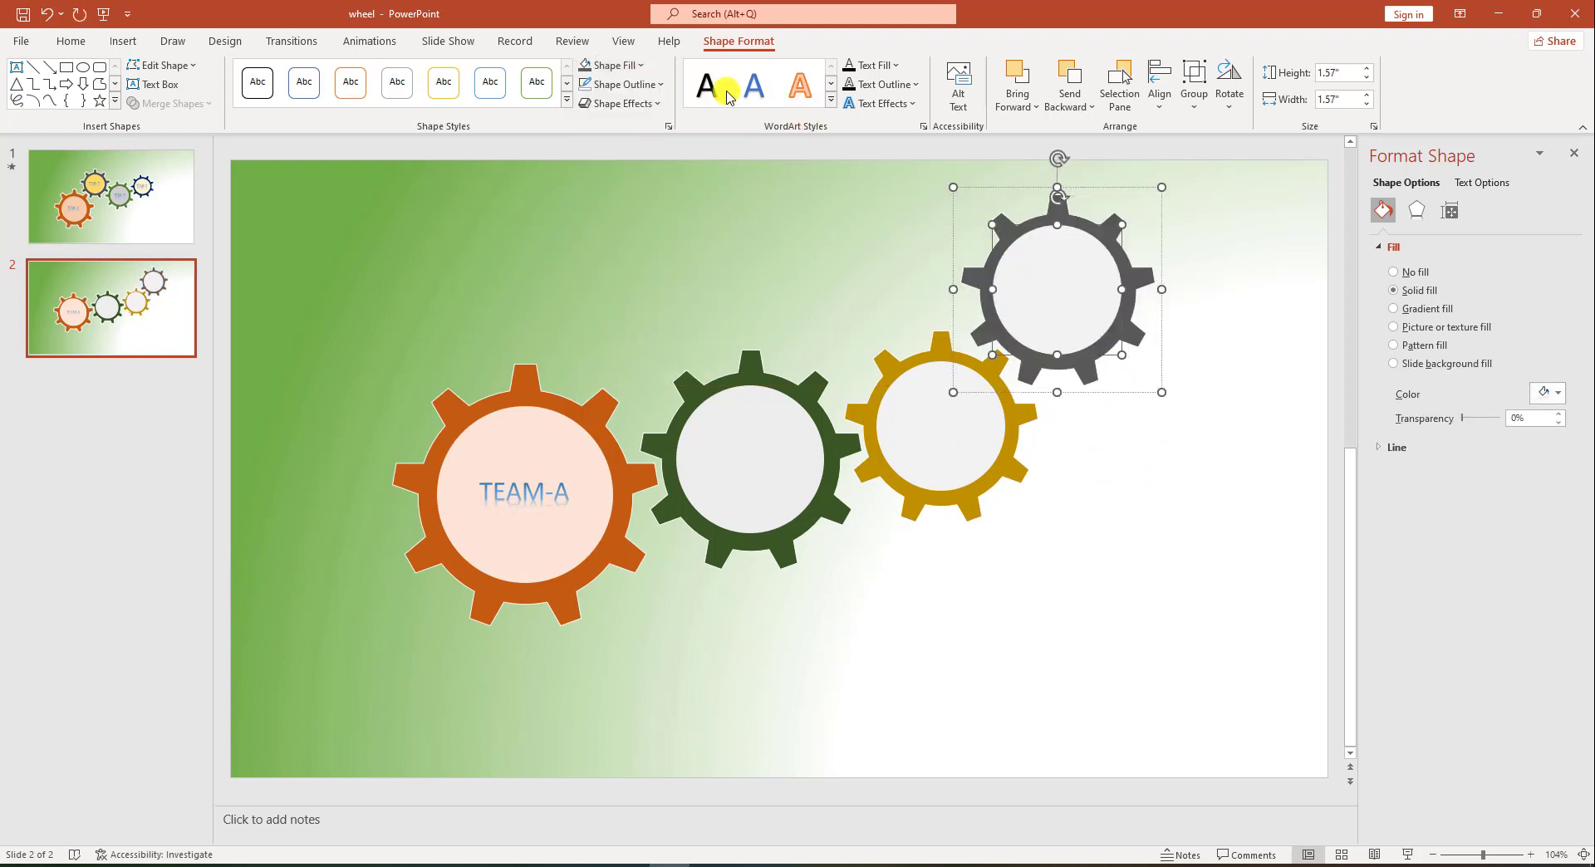
click(651, 65)
drag(1085, 358, 1086, 358)
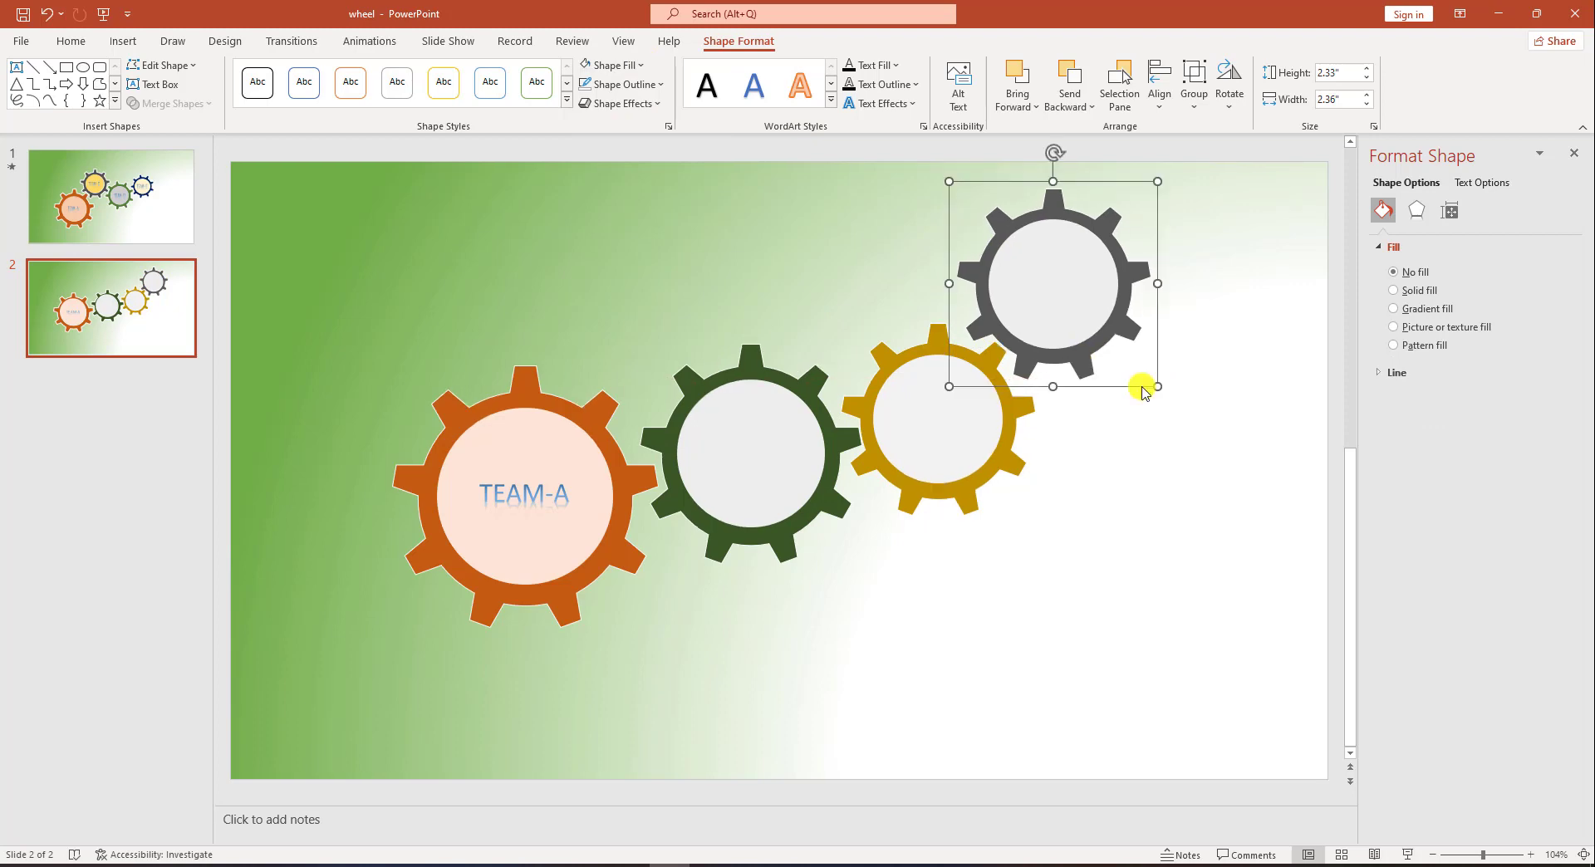
Duplicate the TEAM-A label and place the copies on the green and gold gears
click(1139, 383)
click(549, 510)
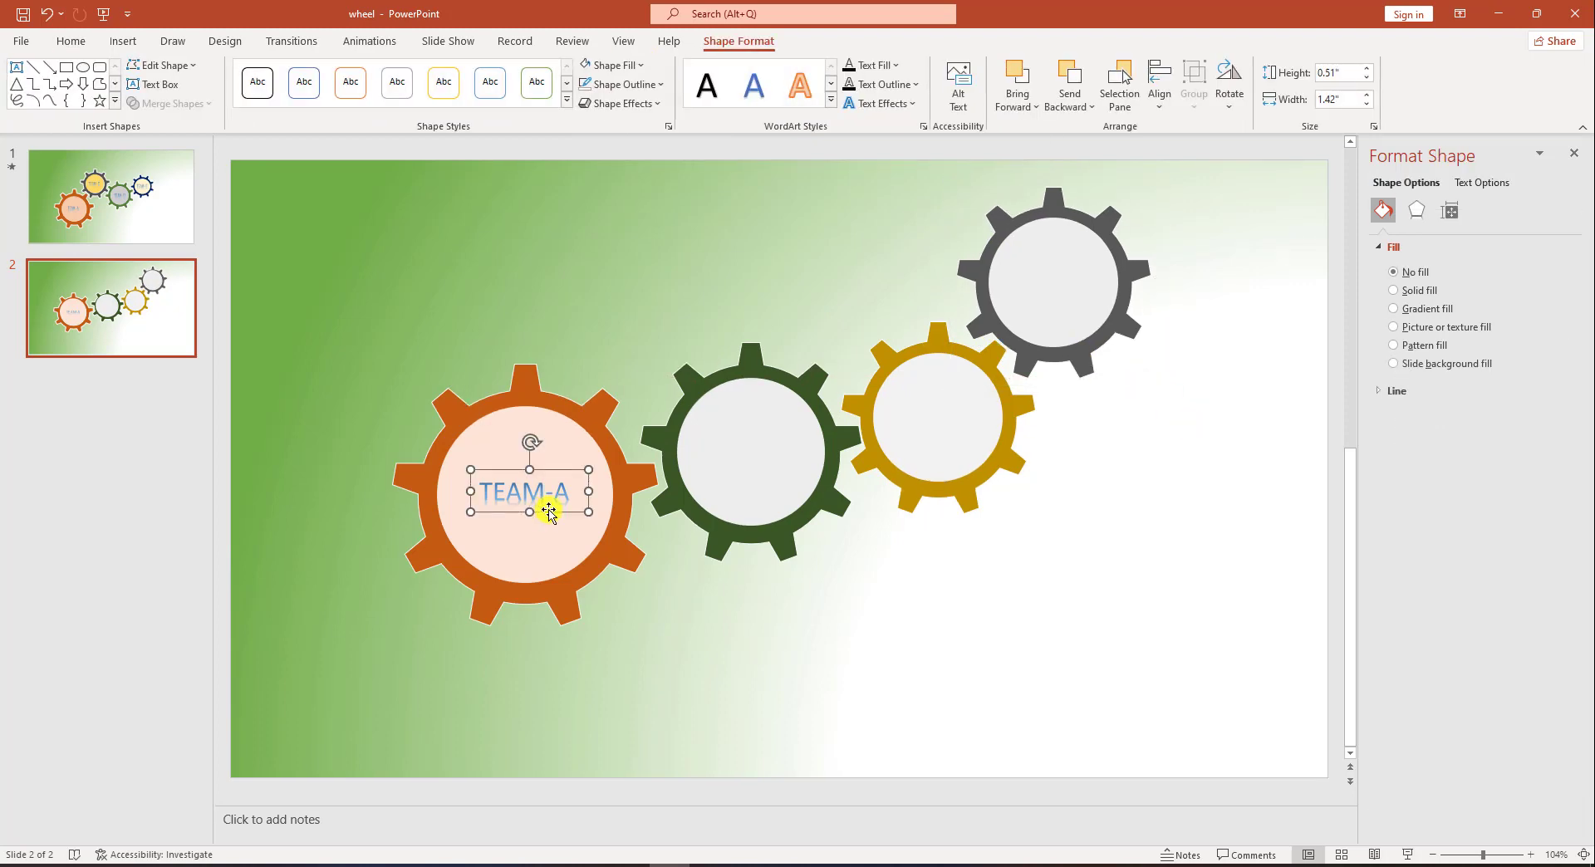
key(ctrl+d)
drag(557, 527, 765, 475)
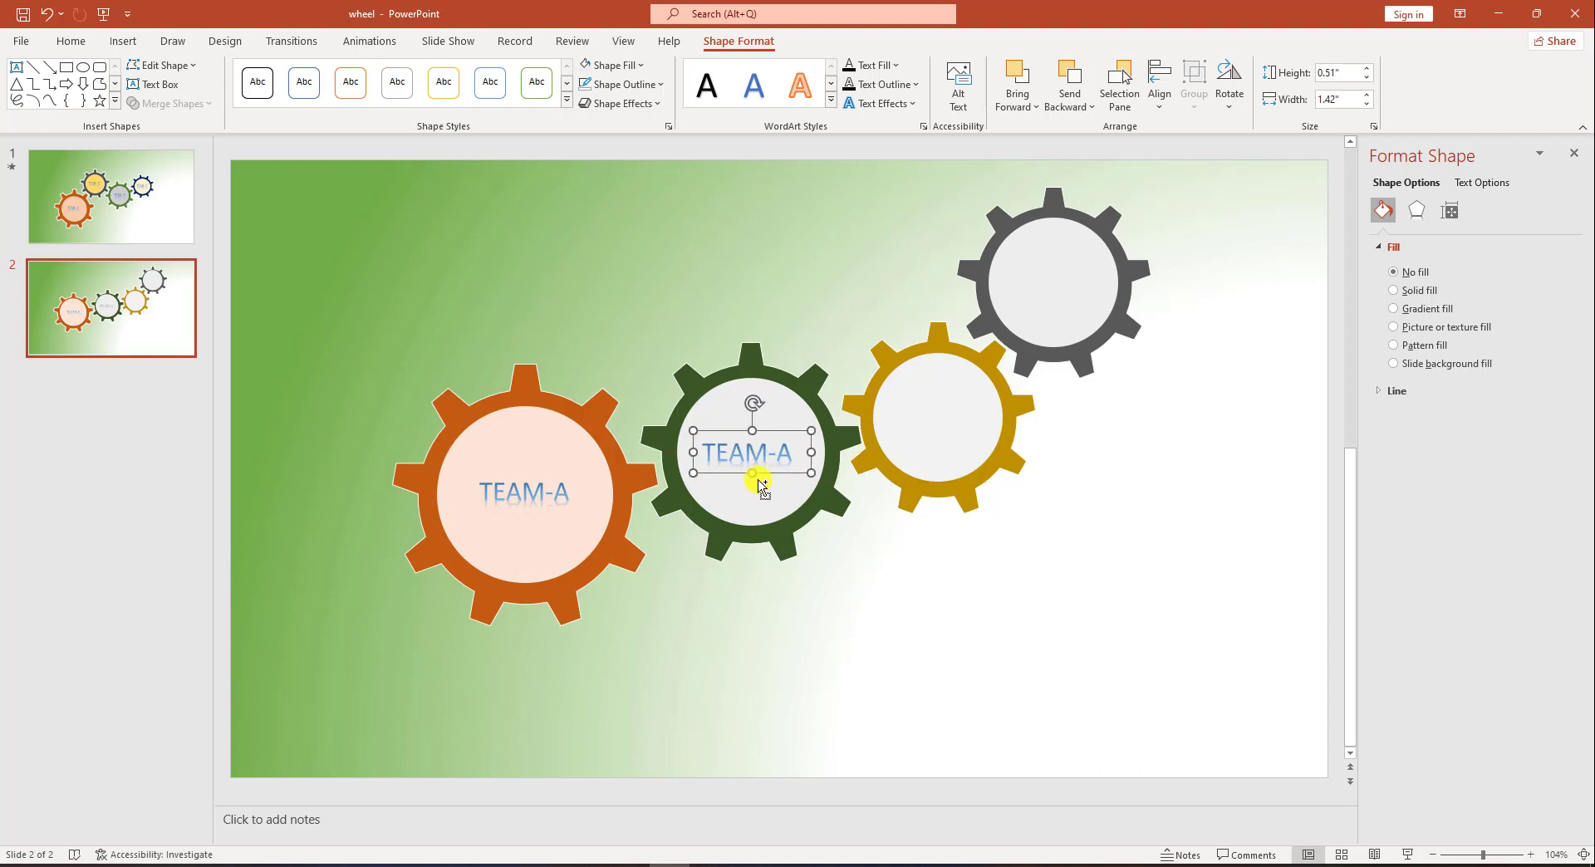
key(ctrl+d)
drag(984, 438, 1068, 303)
Change the copied labels' letters so they read TEAM-B, TEAM-C and TEAM-D
click(780, 452)
click(783, 454)
double_click(782, 454)
text(B)
double_click(977, 419)
text(C)
double_click(1090, 281)
text(D)
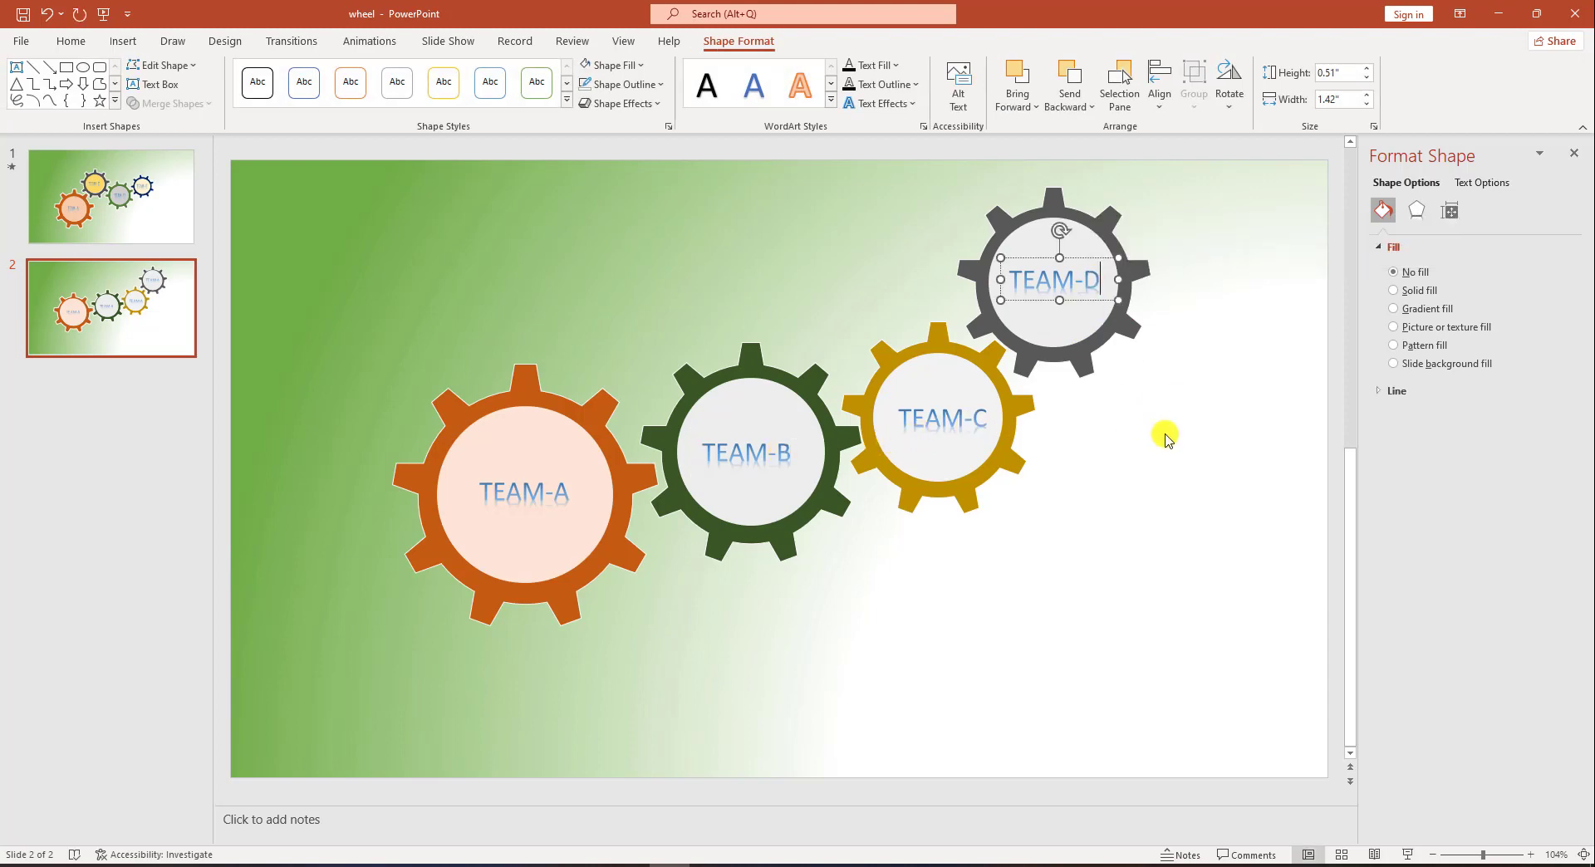
click(370, 41)
click(605, 399)
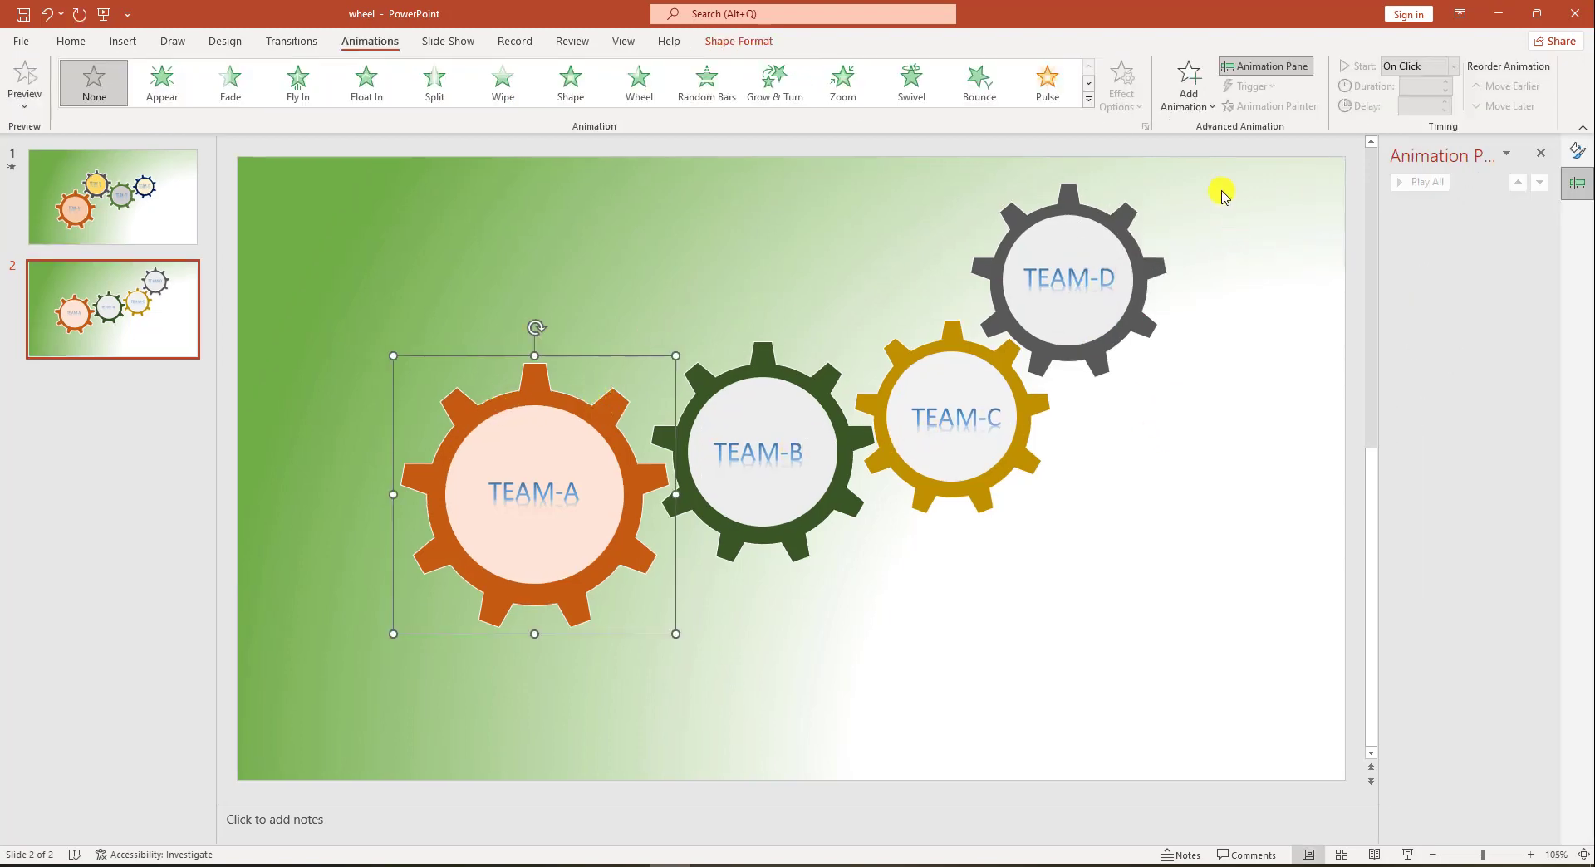
Give the TEAM-A gear a 2-spoke Wheel entrance with a 1-second duration
click(1200, 102)
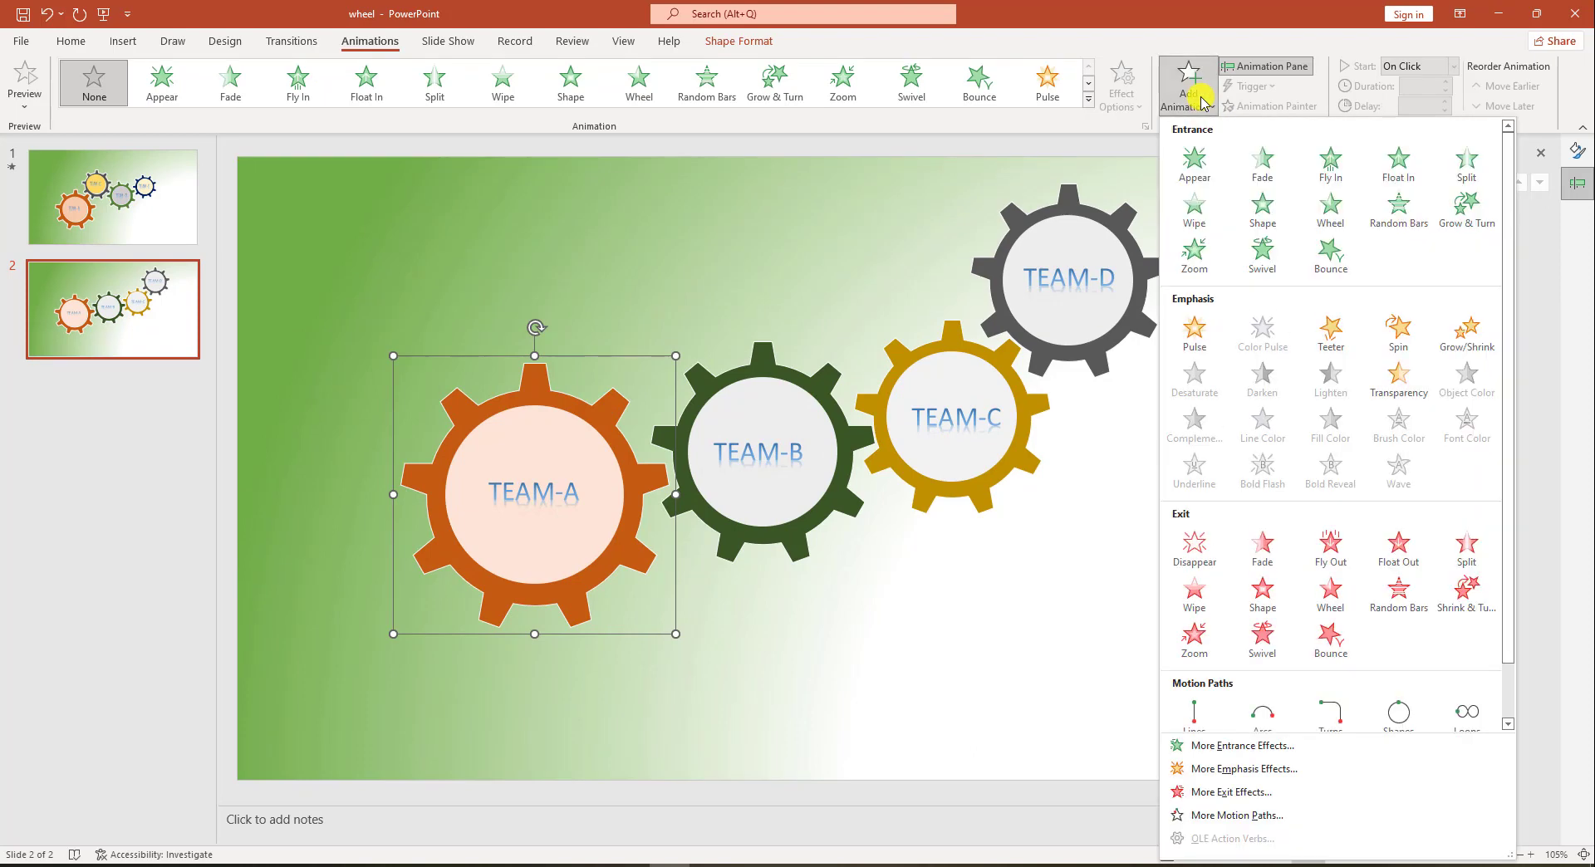
click(1329, 209)
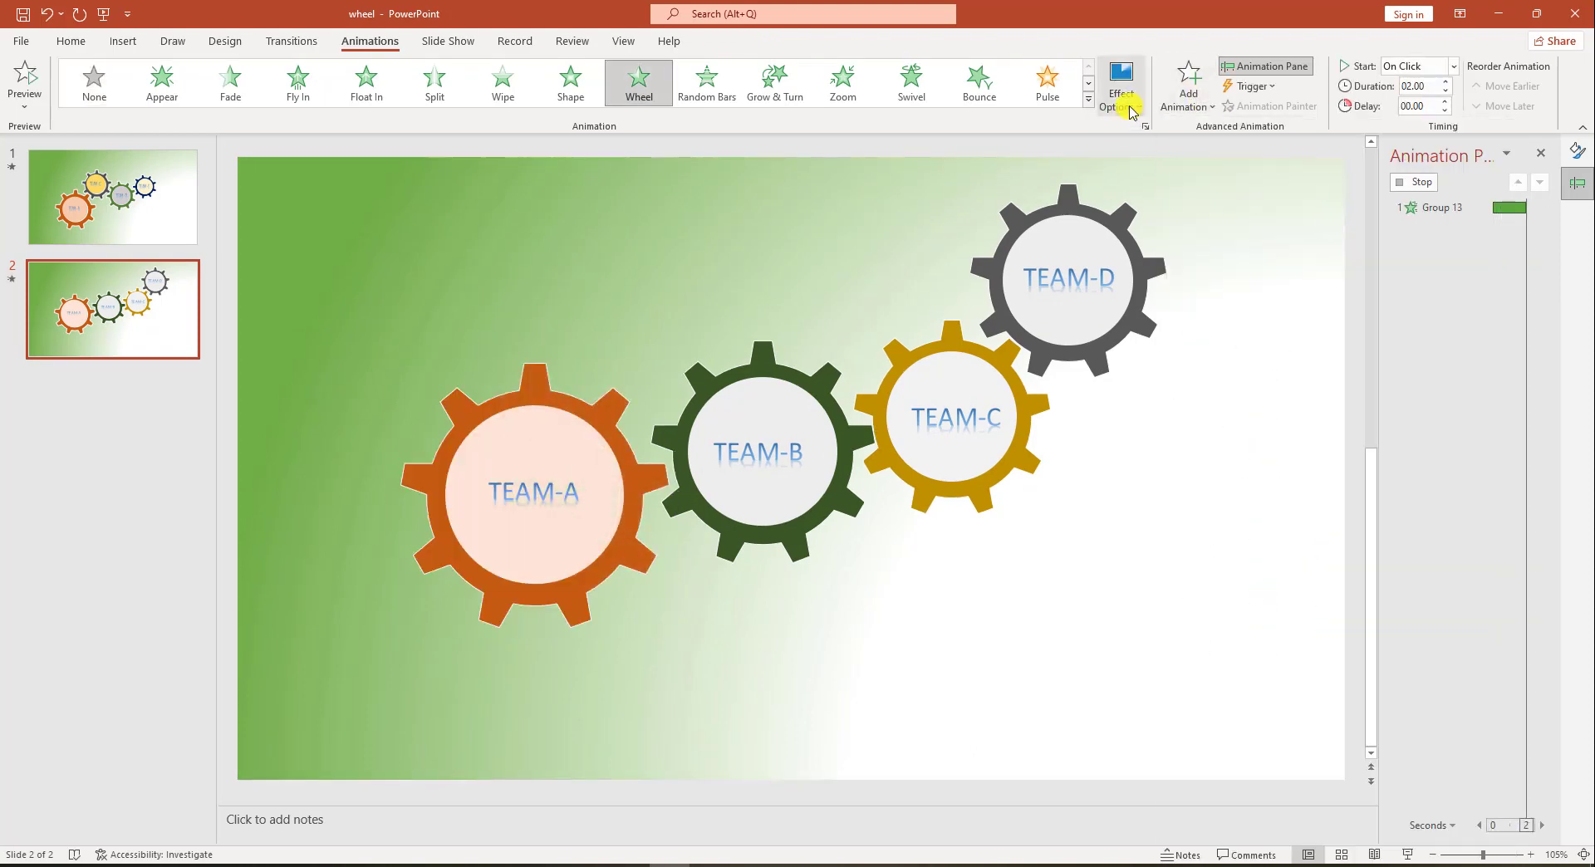
click(1120, 103)
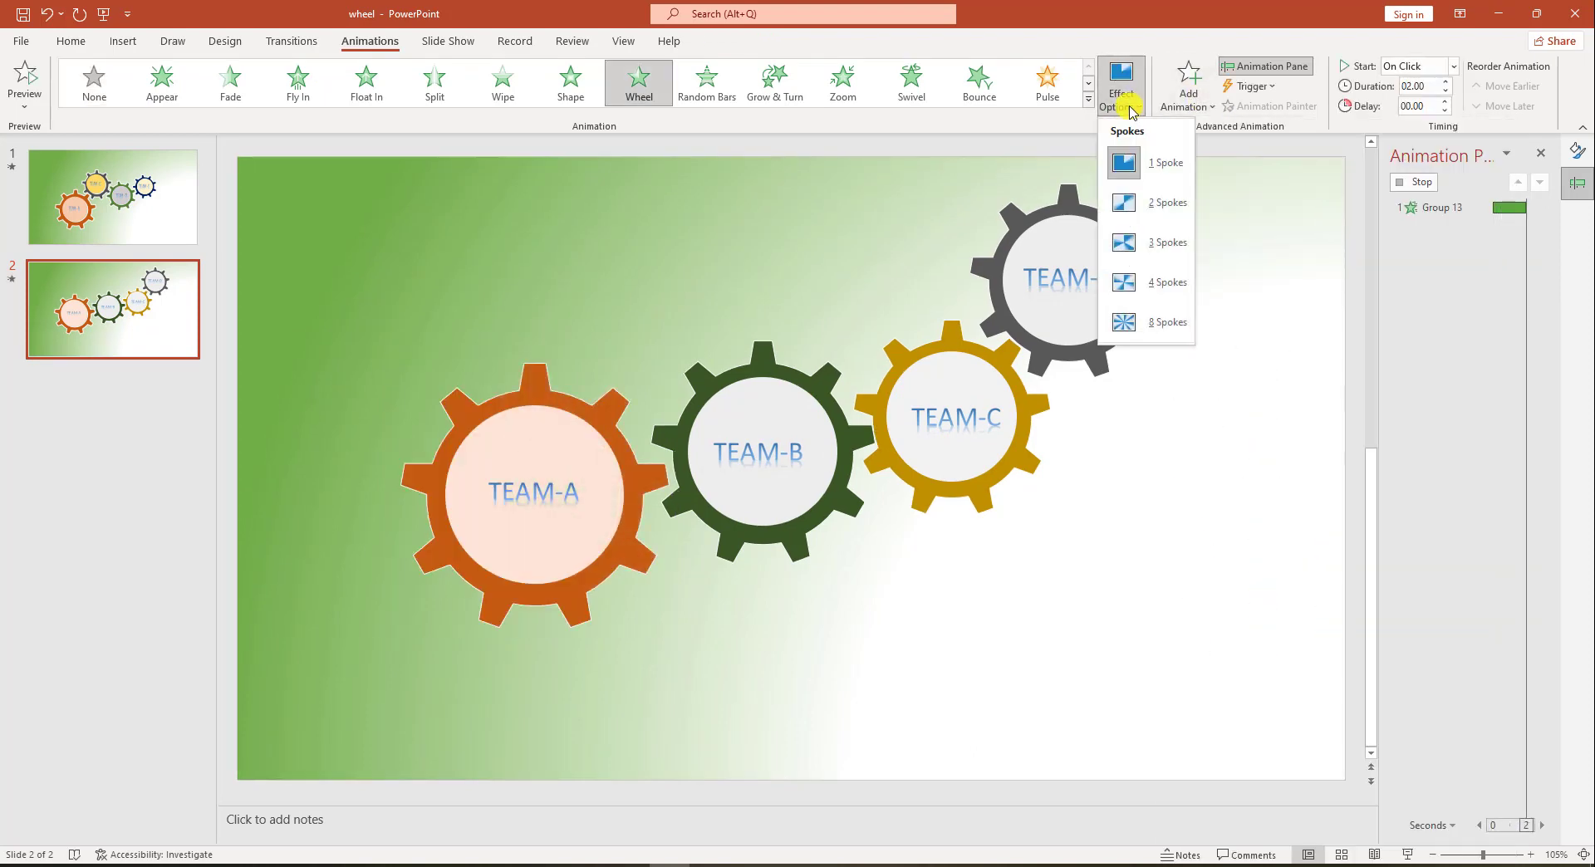
click(1166, 205)
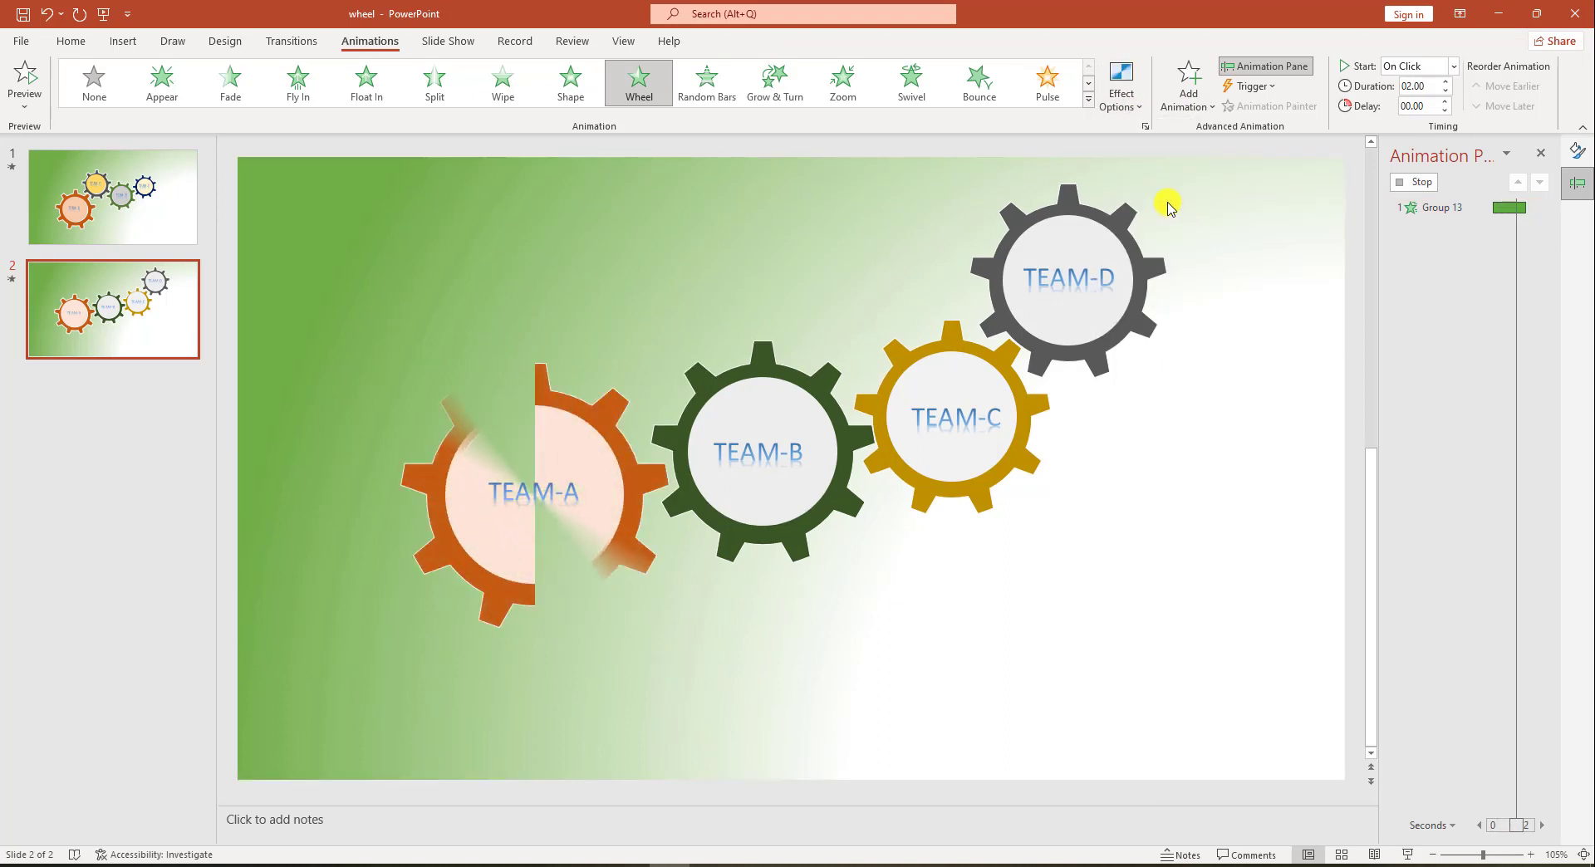
click(1448, 93)
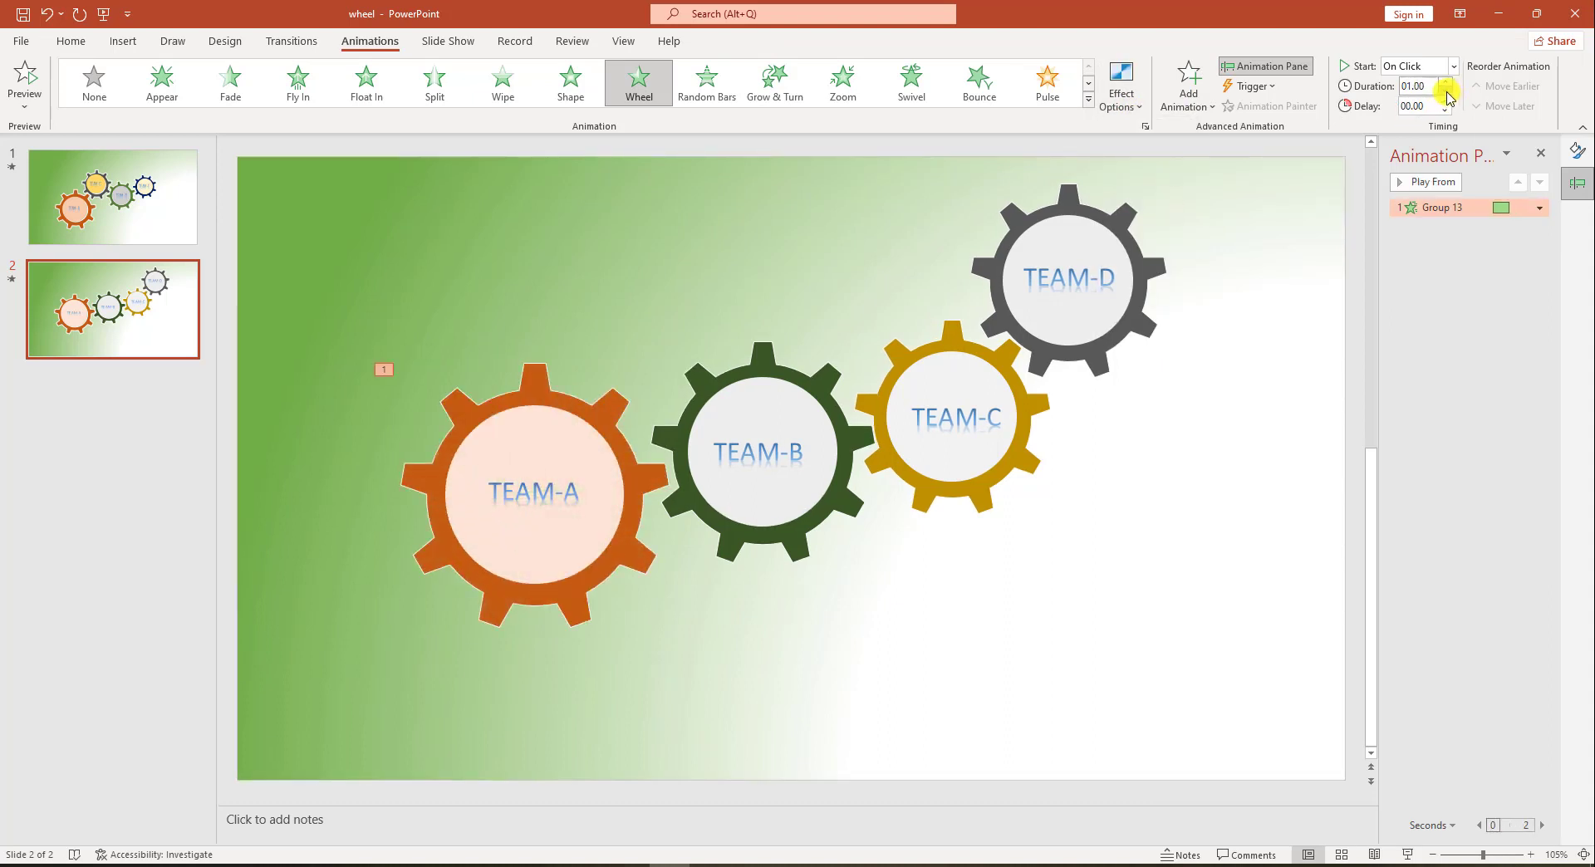
Add a 4-second Spin emphasis to the TEAM-A gear
click(439, 463)
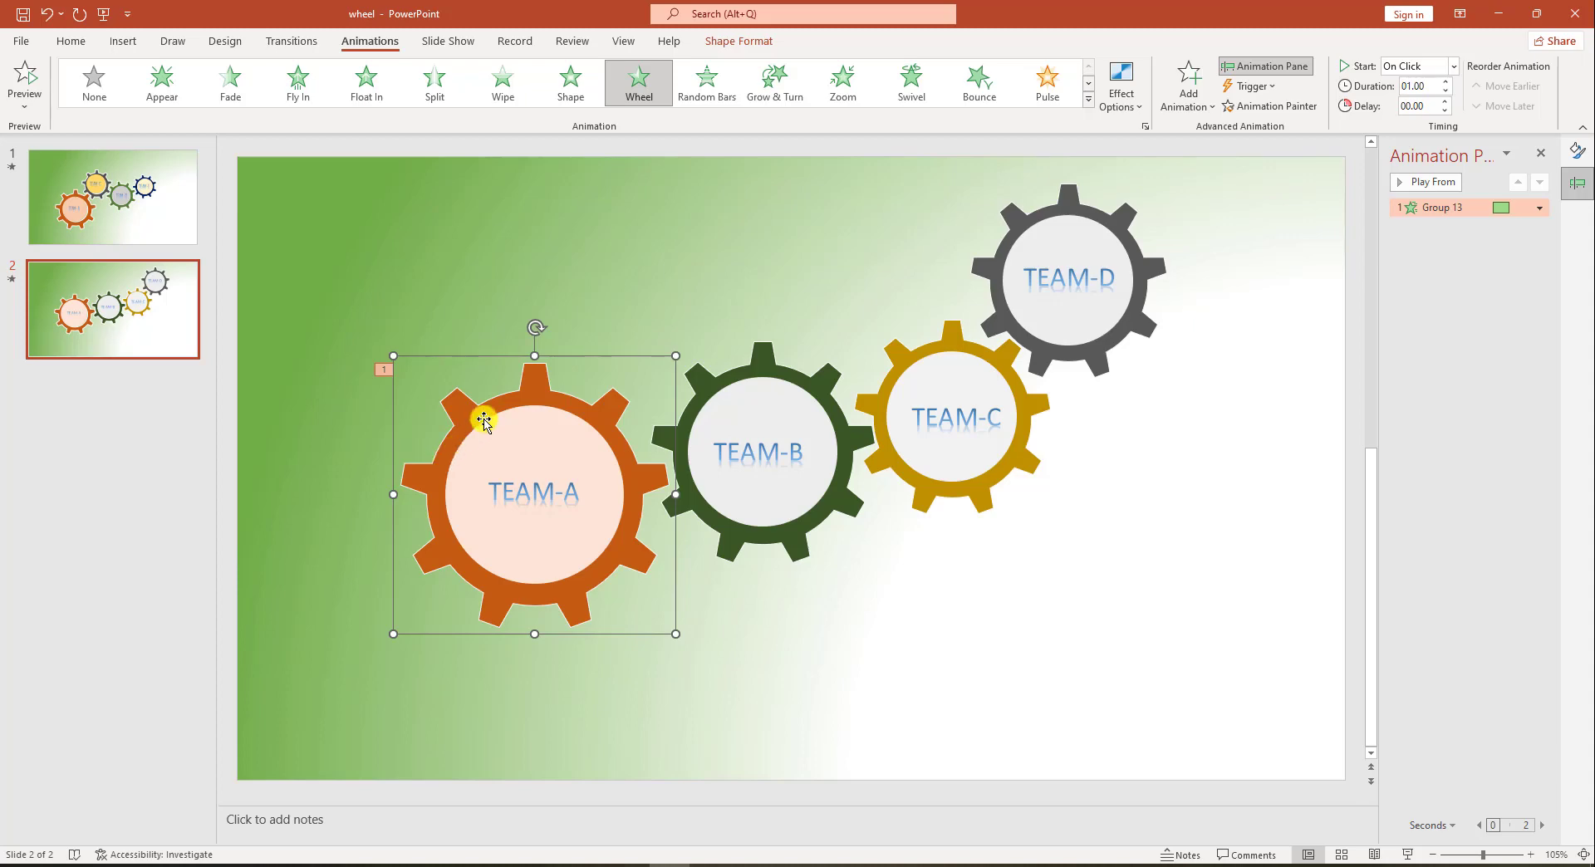
click(1200, 103)
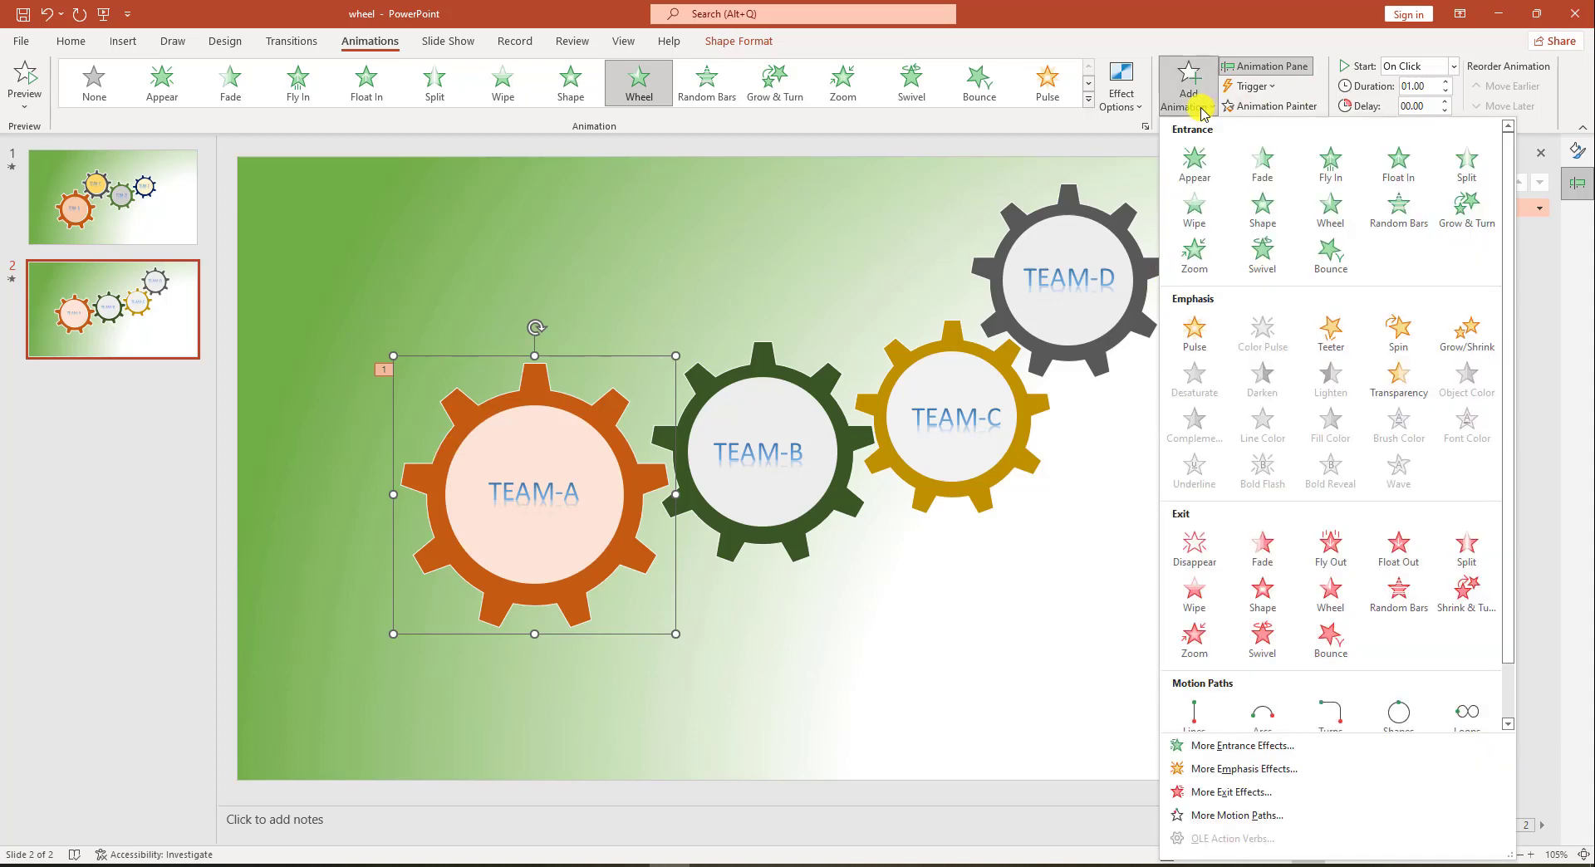
click(1400, 336)
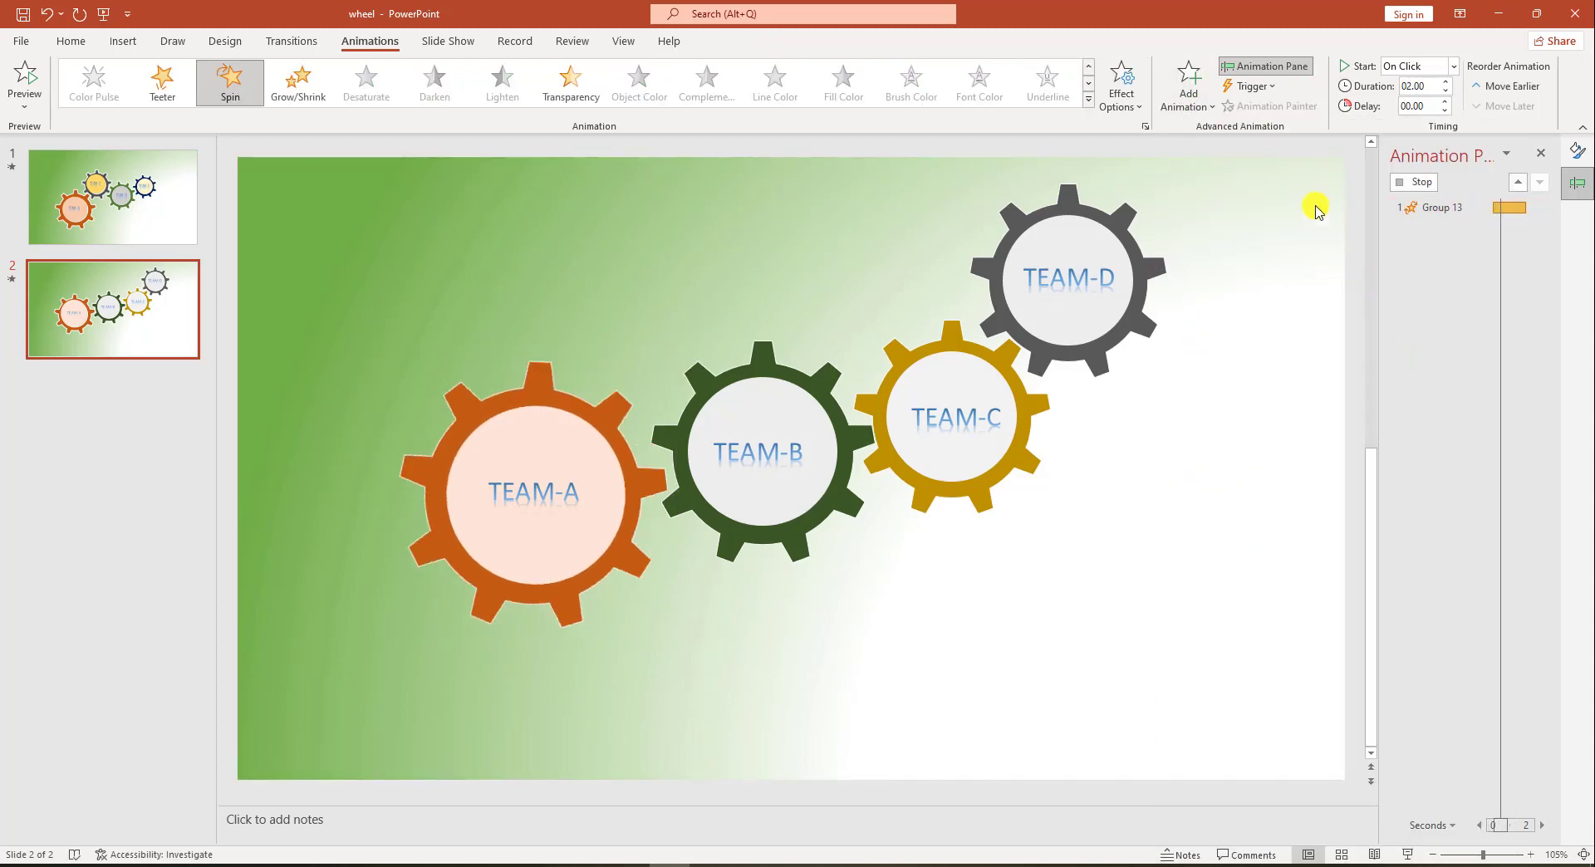
click(1446, 82)
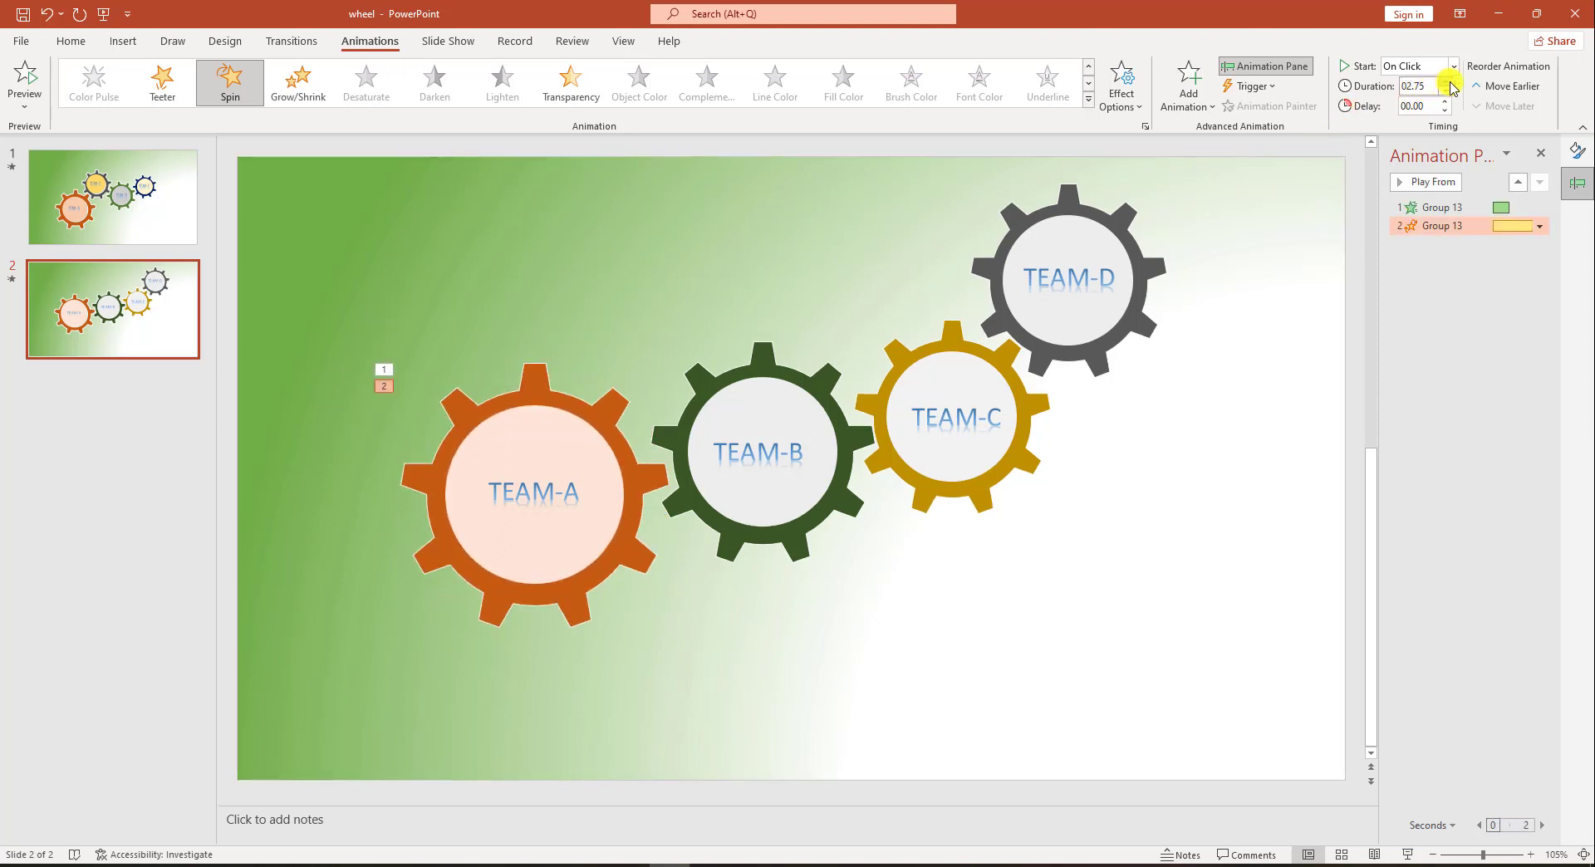
Give the TEAM-A label a Zoom entrance that starts With Previous
click(544, 496)
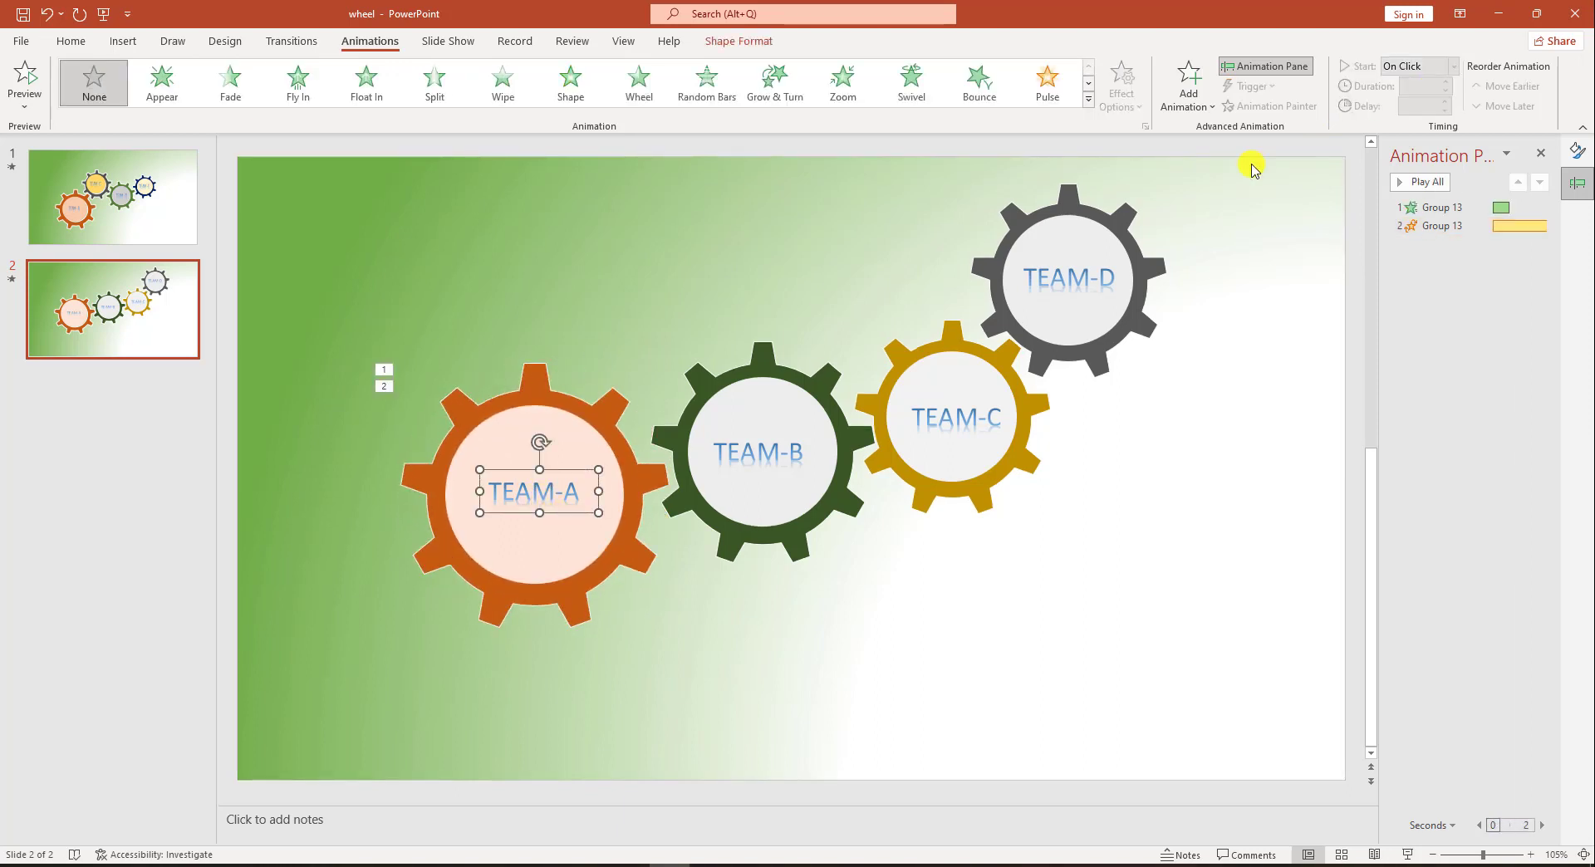
click(1209, 108)
click(1195, 250)
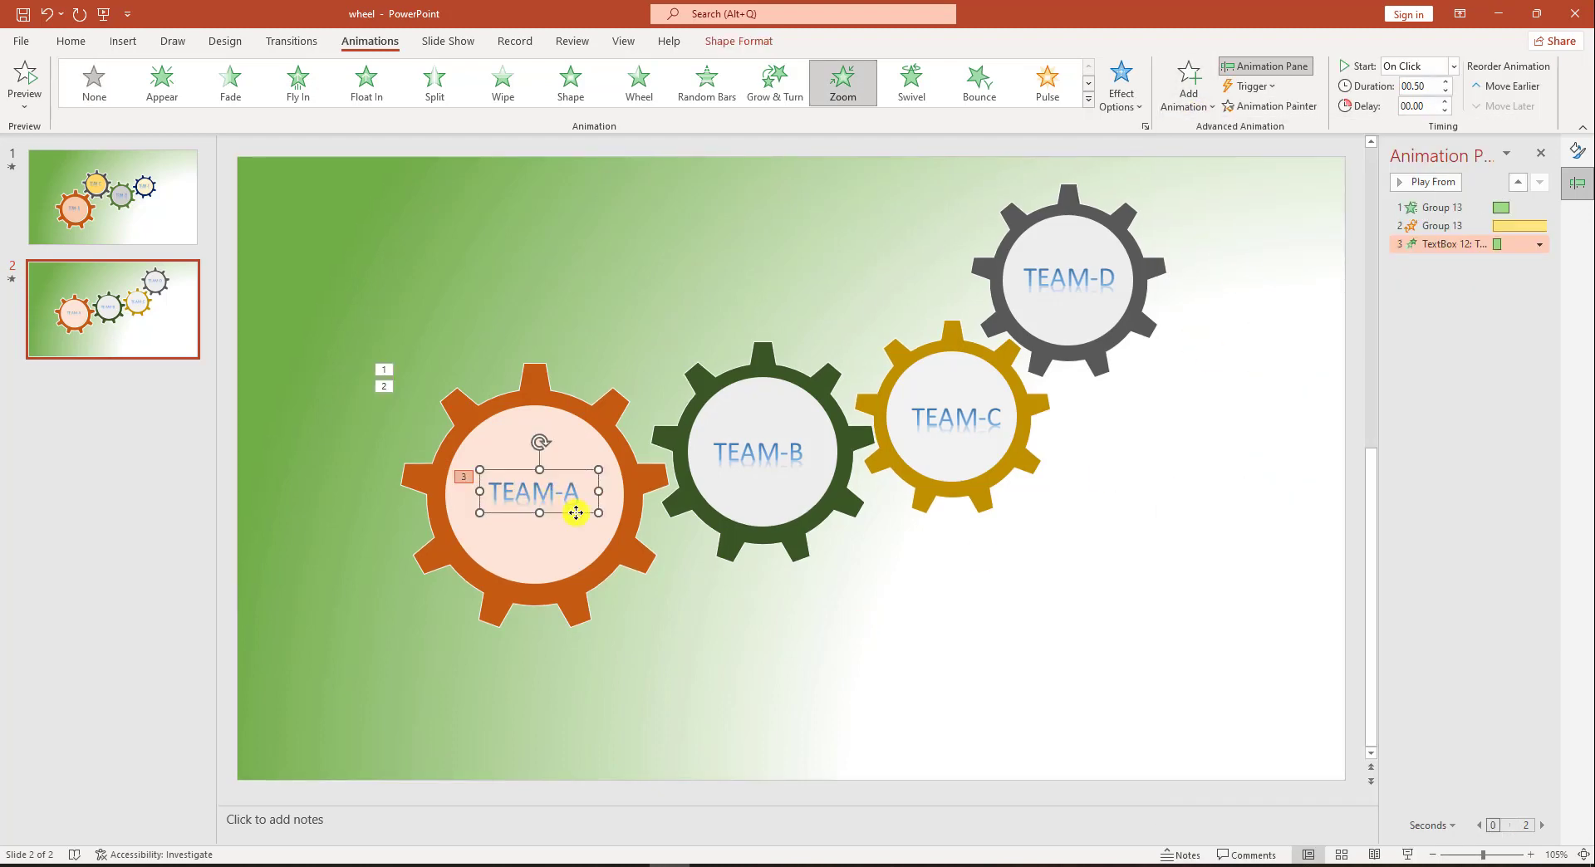
click(1453, 66)
click(1416, 103)
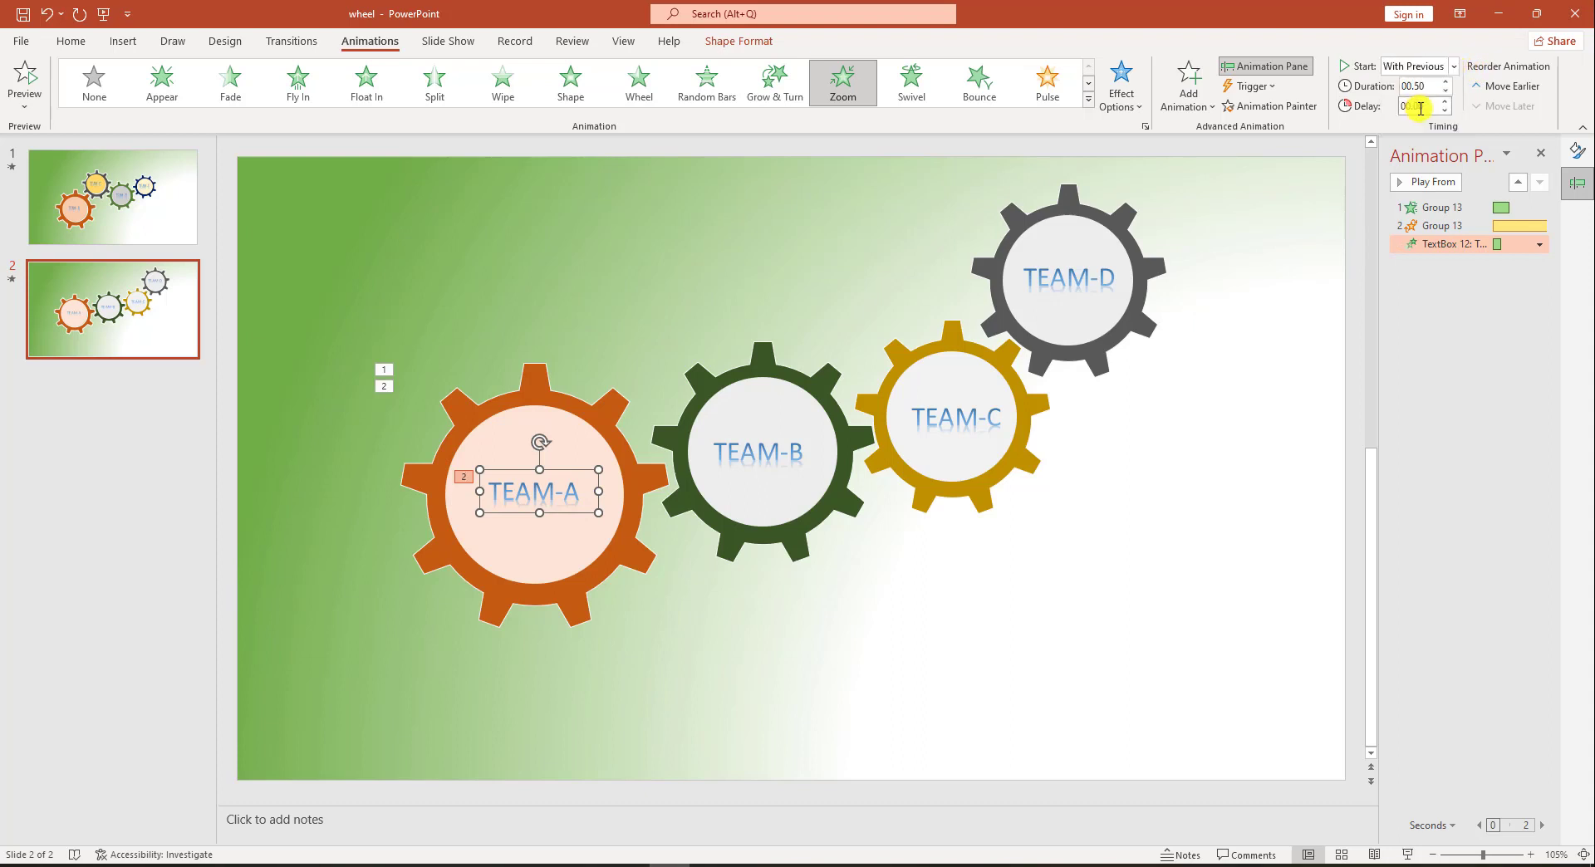
click(535, 381)
click(383, 387)
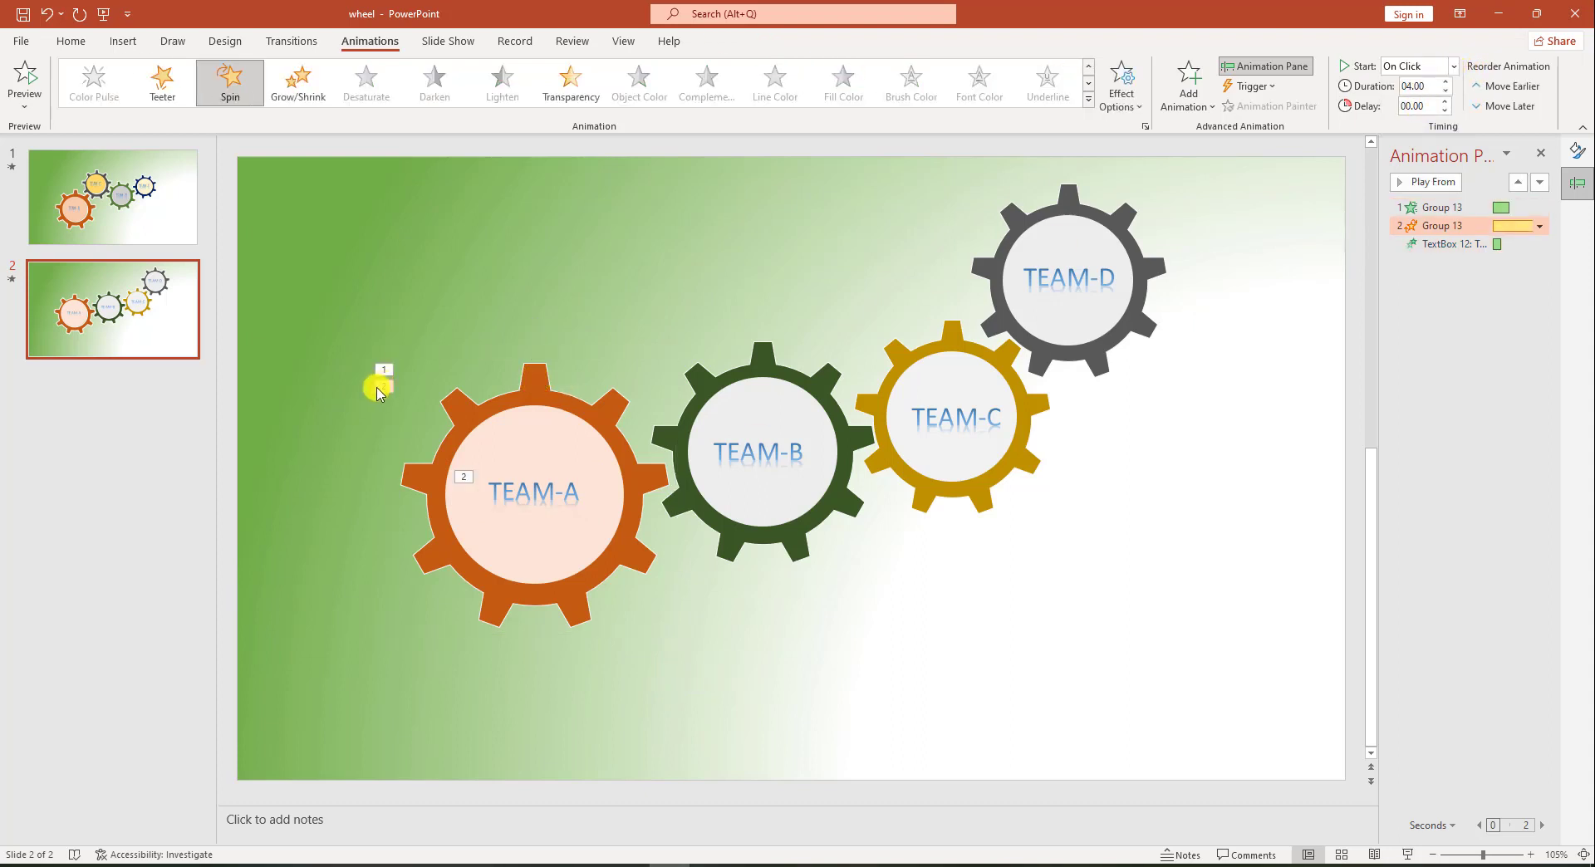
Set the TEAM-A gear's spin to repeat Until End of Slide, then play the slide show from this slide
click(1538, 226)
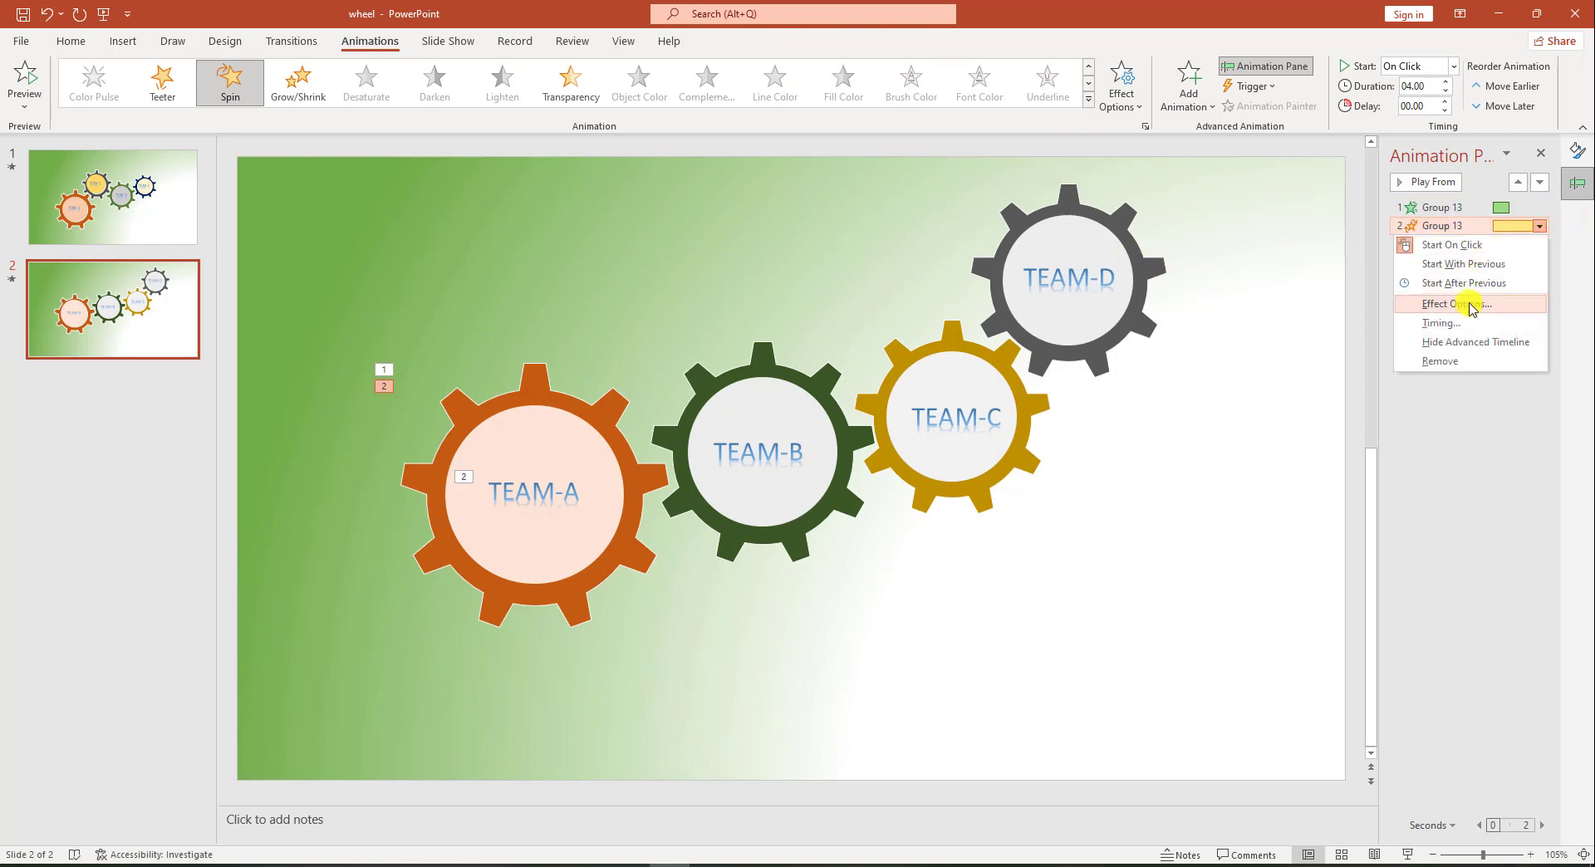
click(1470, 306)
click(708, 307)
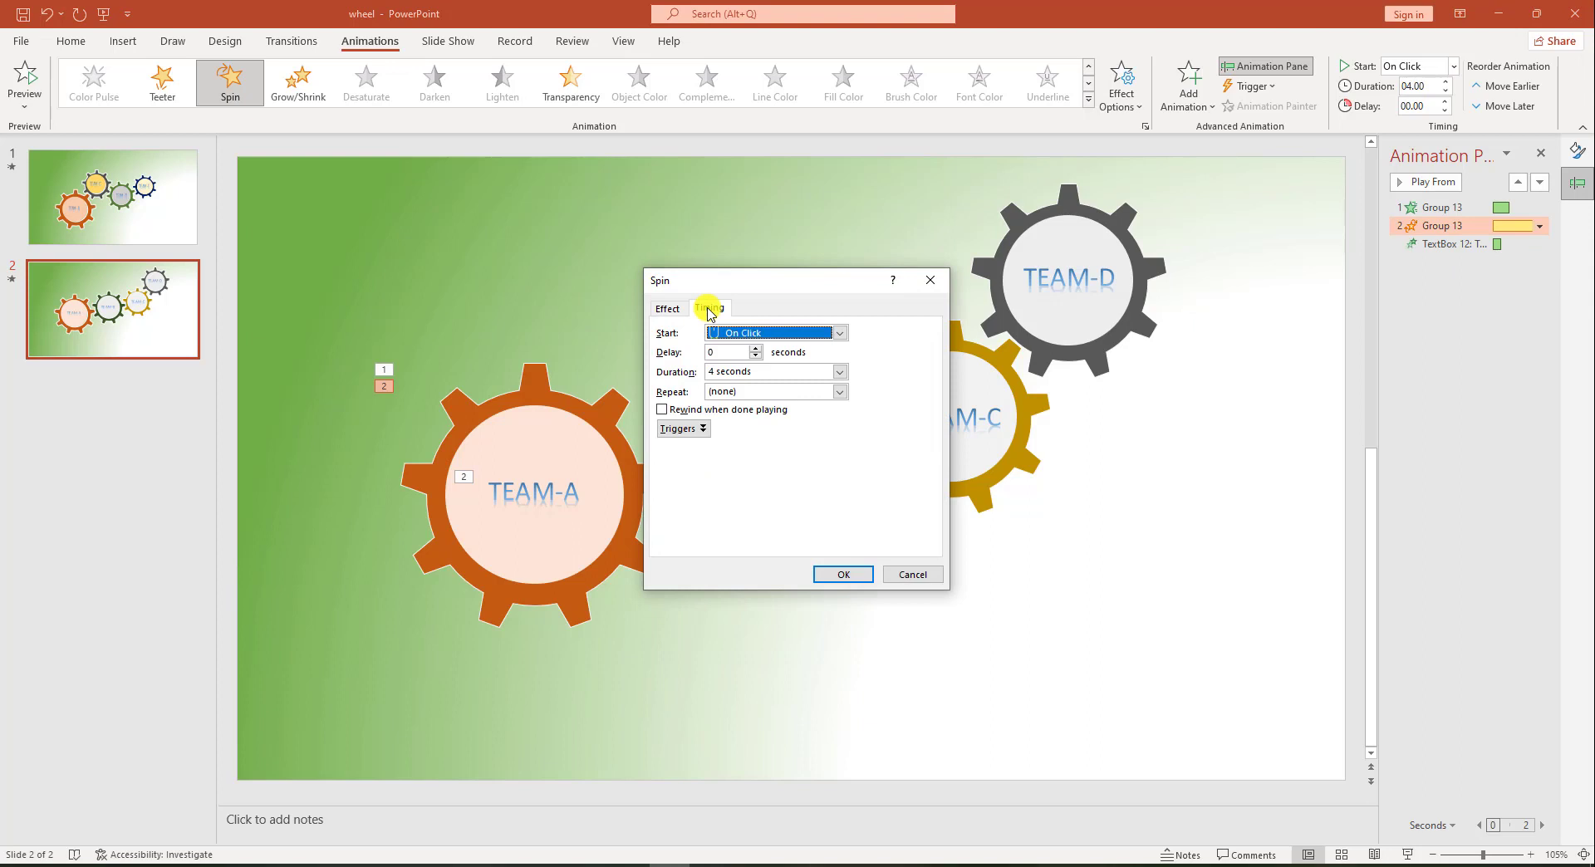
click(839, 392)
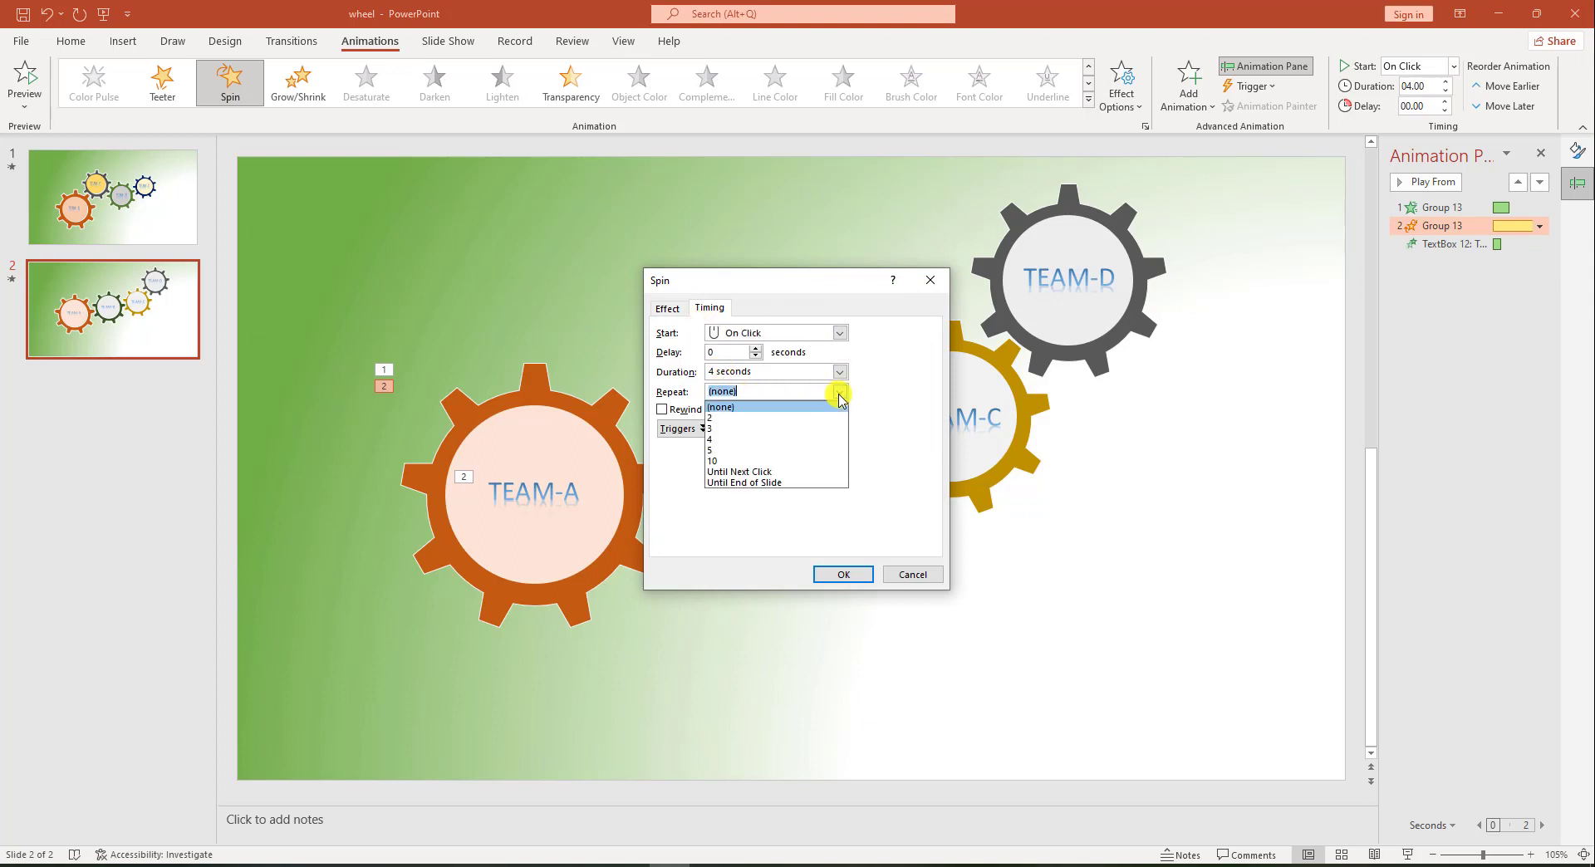
click(752, 483)
click(843, 575)
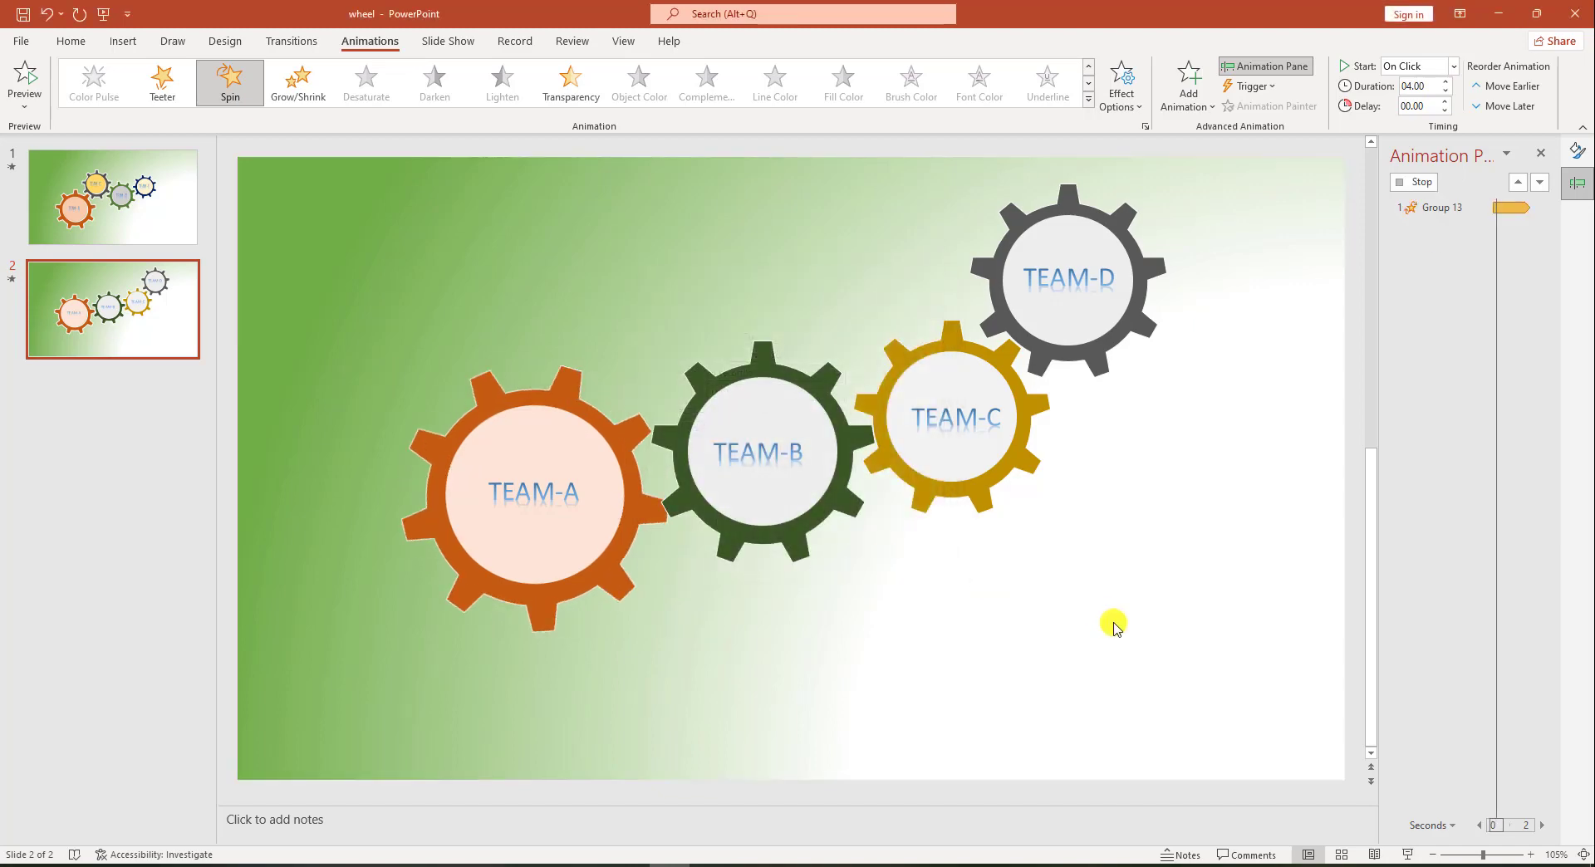
click(1407, 854)
click(1055, 558)
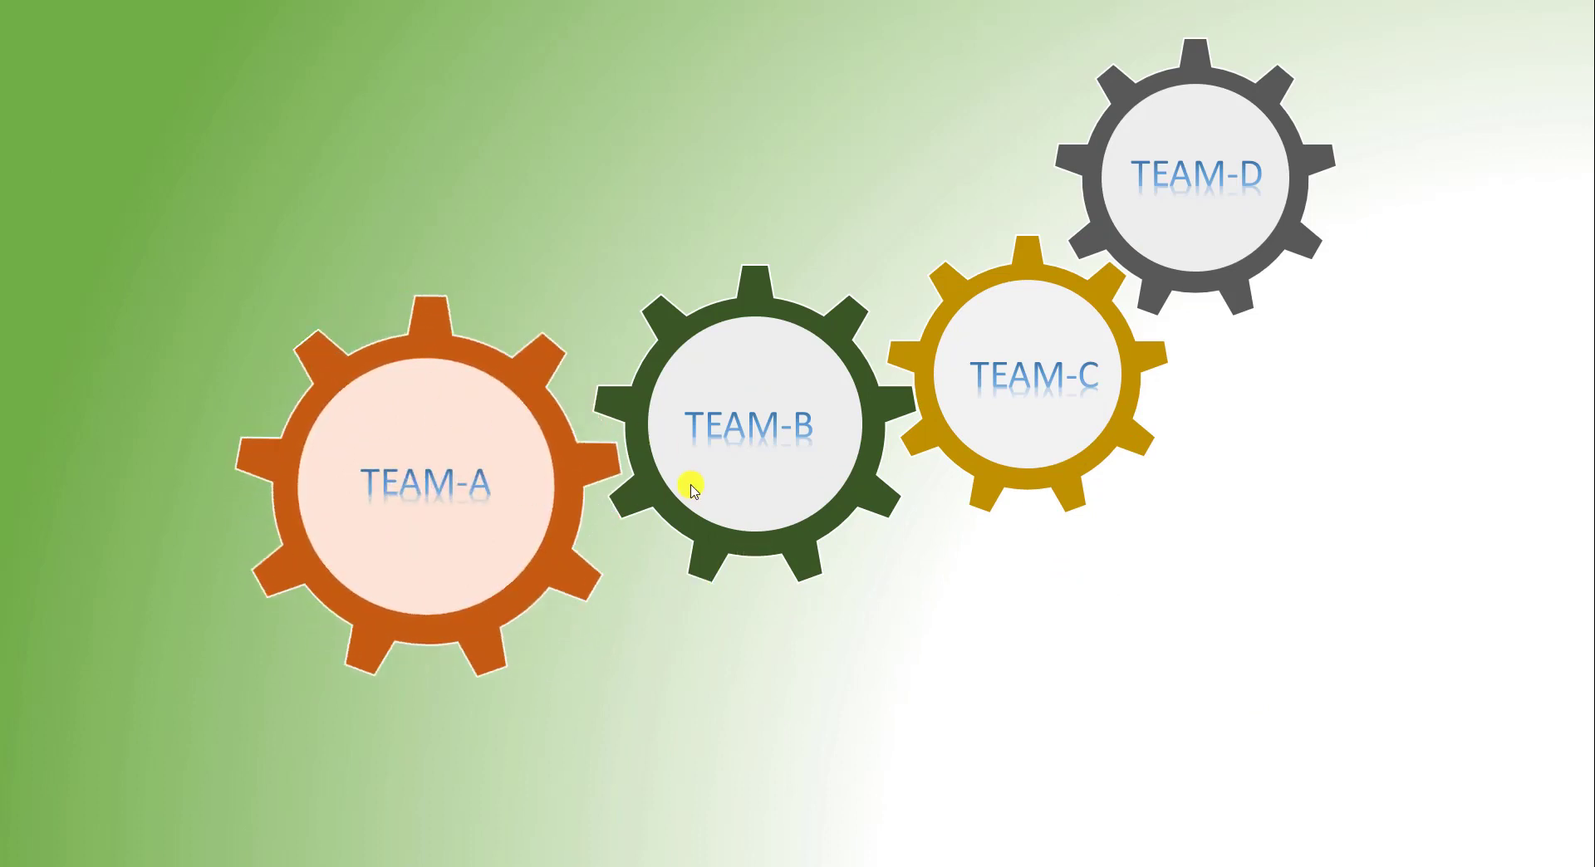
key(Escape)
click(530, 402)
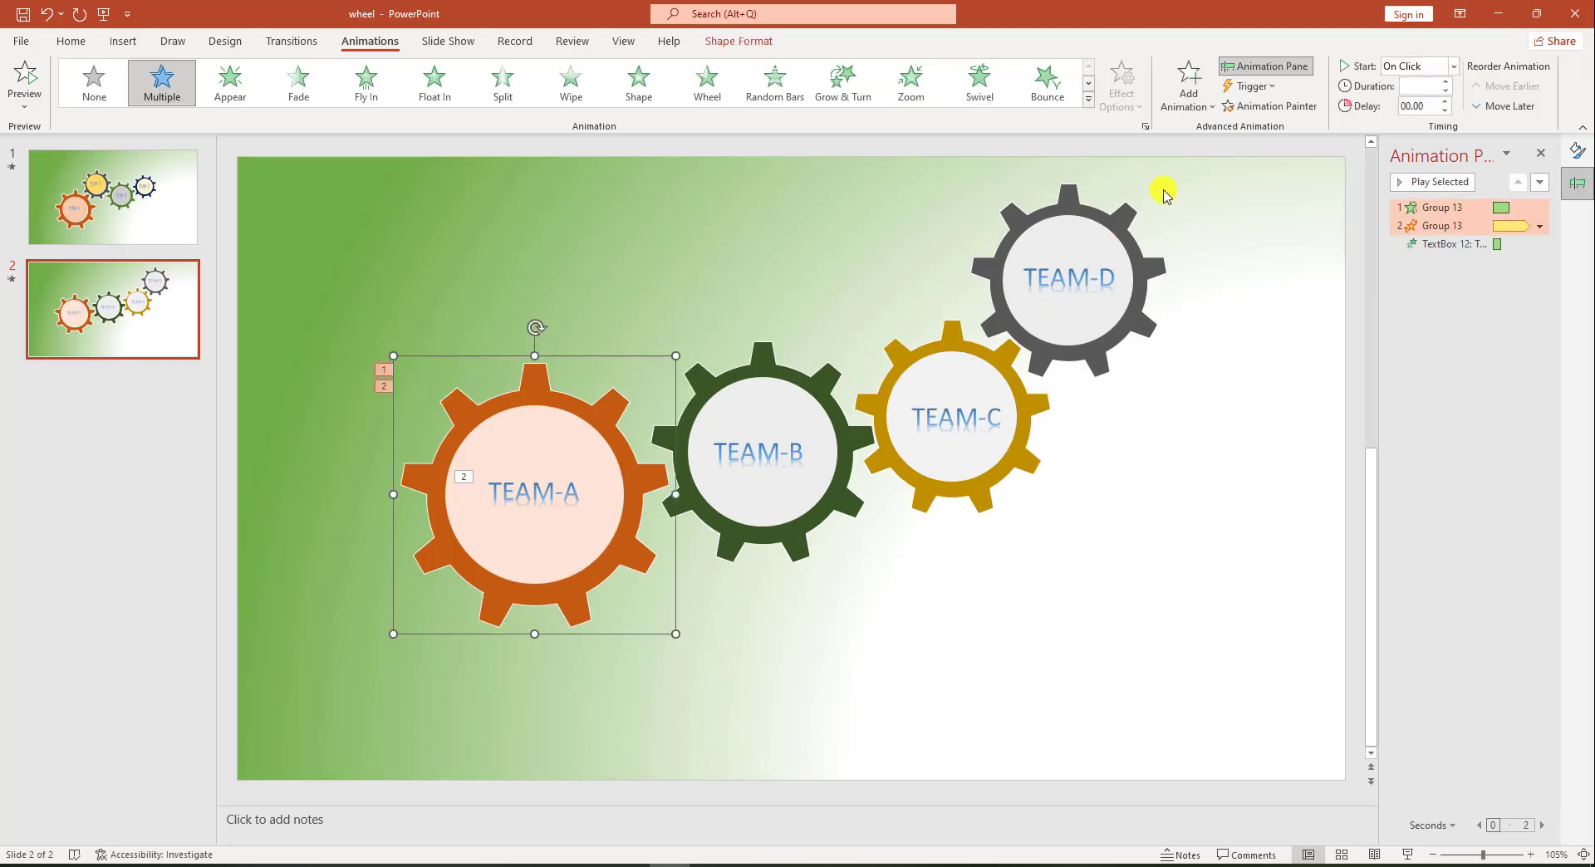
Copy the TEAM-A gear's wheel entrance and spin onto the TEAM-B gear with Animation Painter
click(1276, 113)
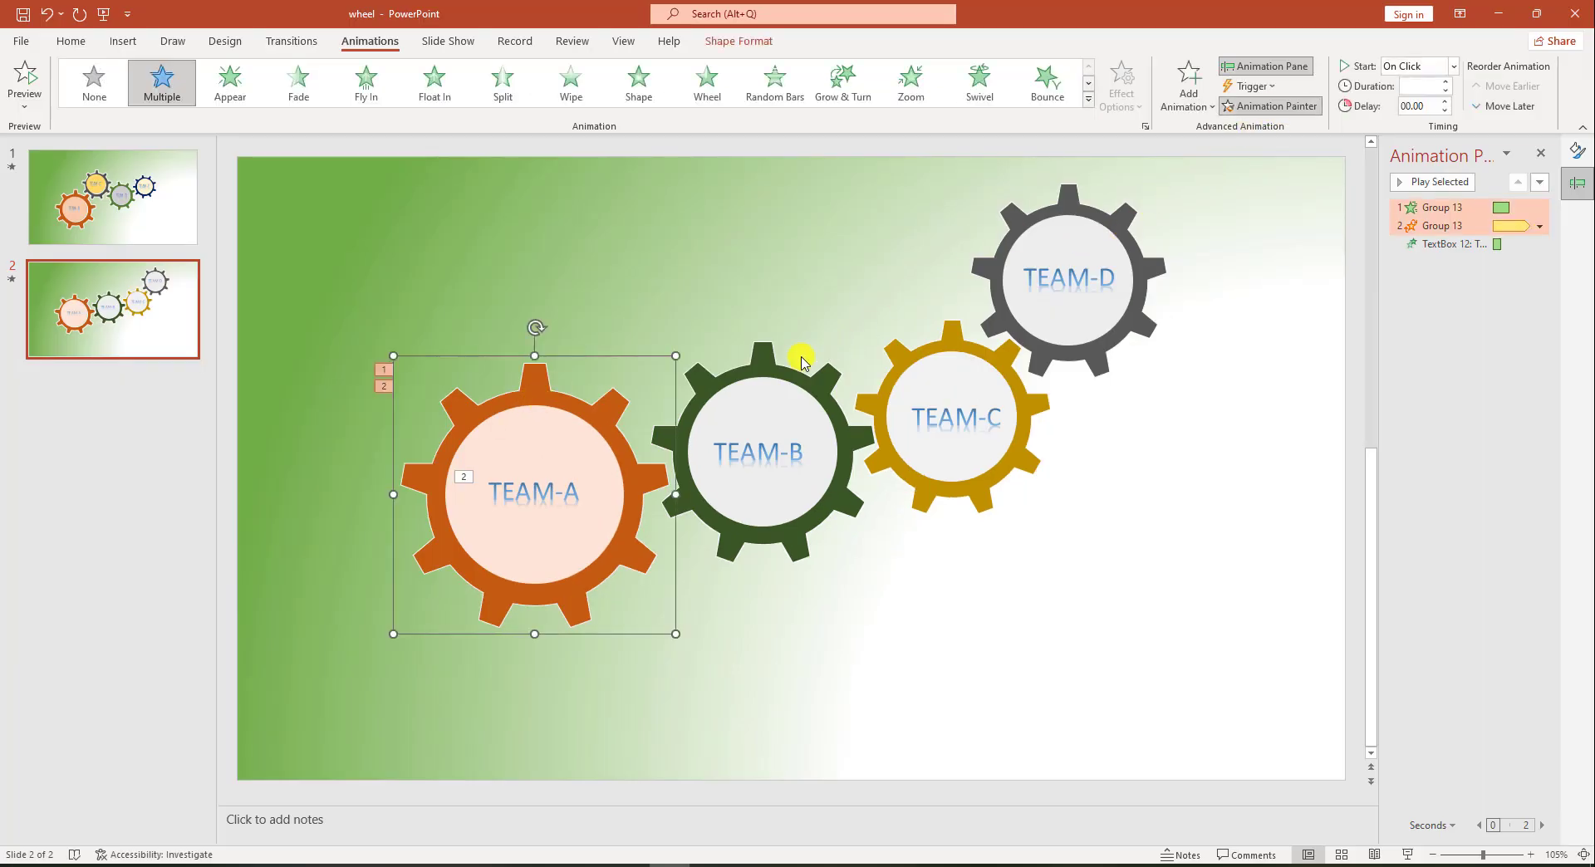
click(746, 366)
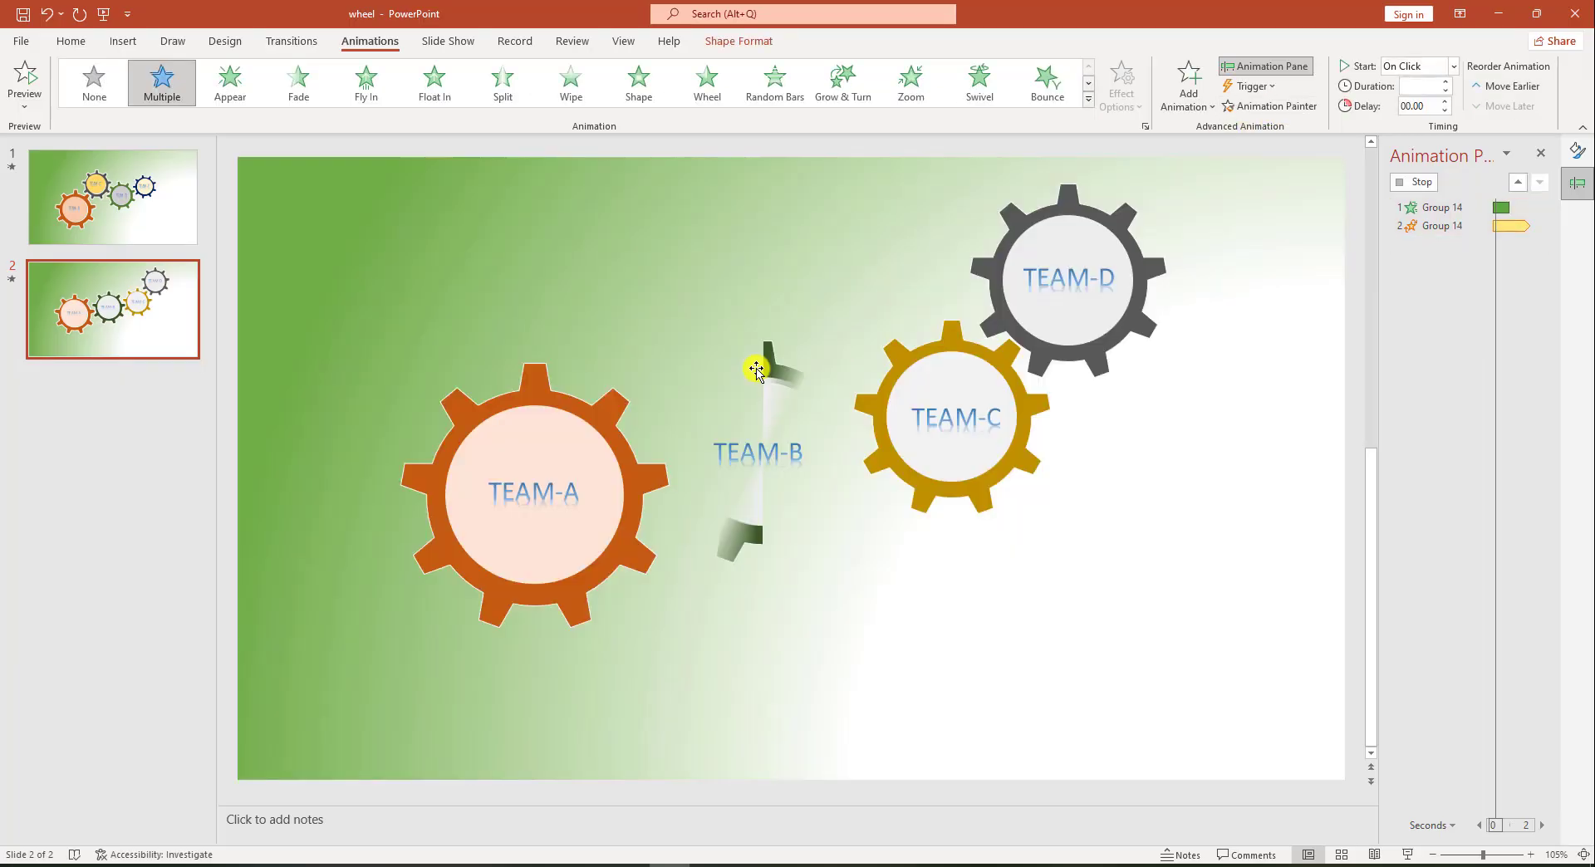
click(612, 413)
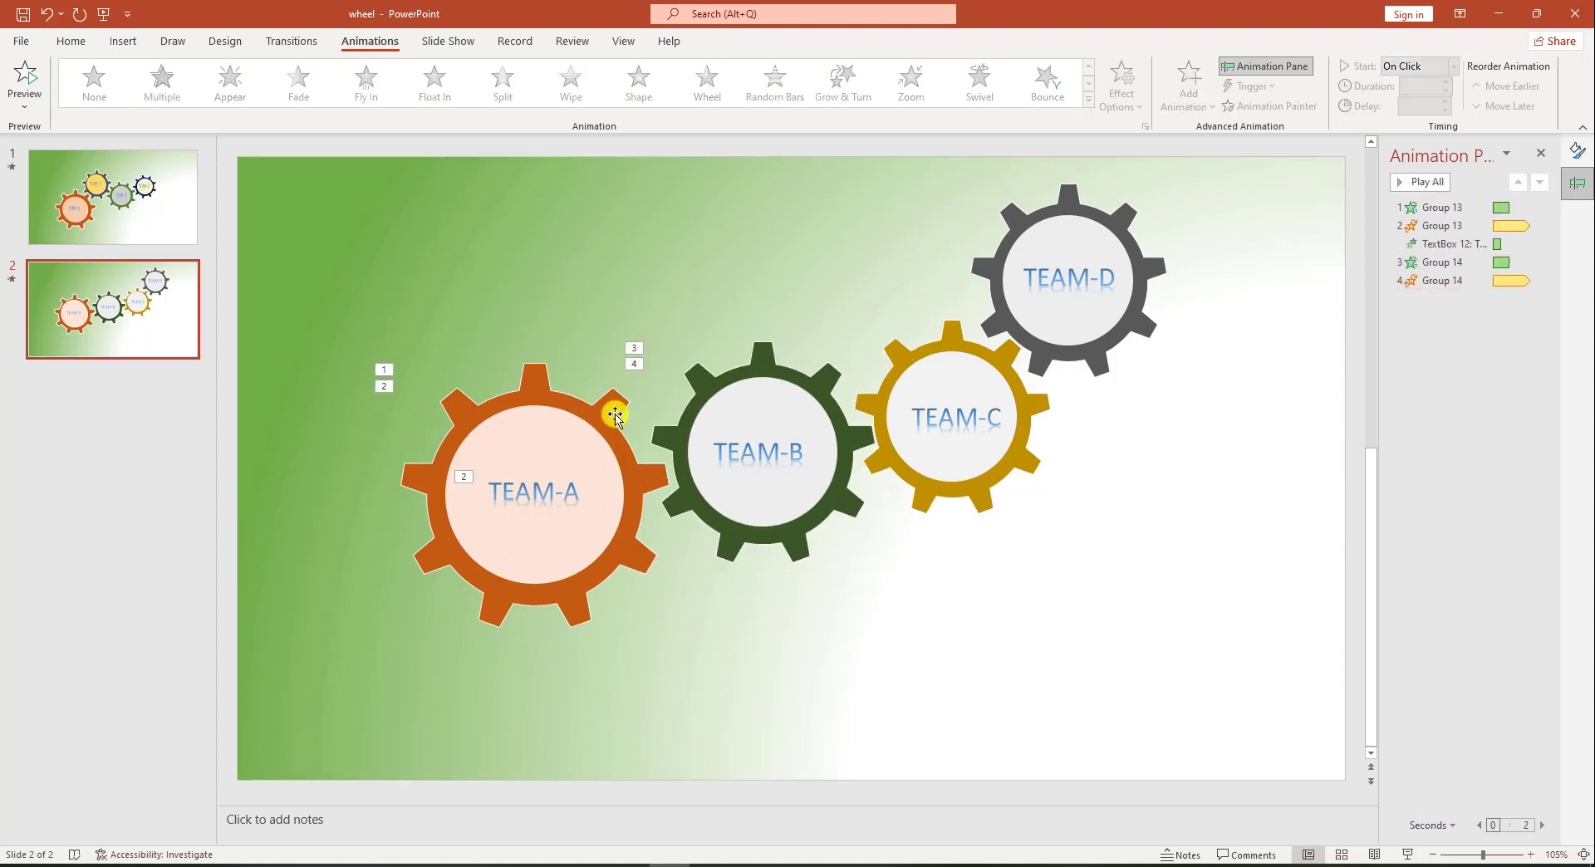
Paint the same wheel and spin animations onto the TEAM-C and TEAM-D gears
click(540, 385)
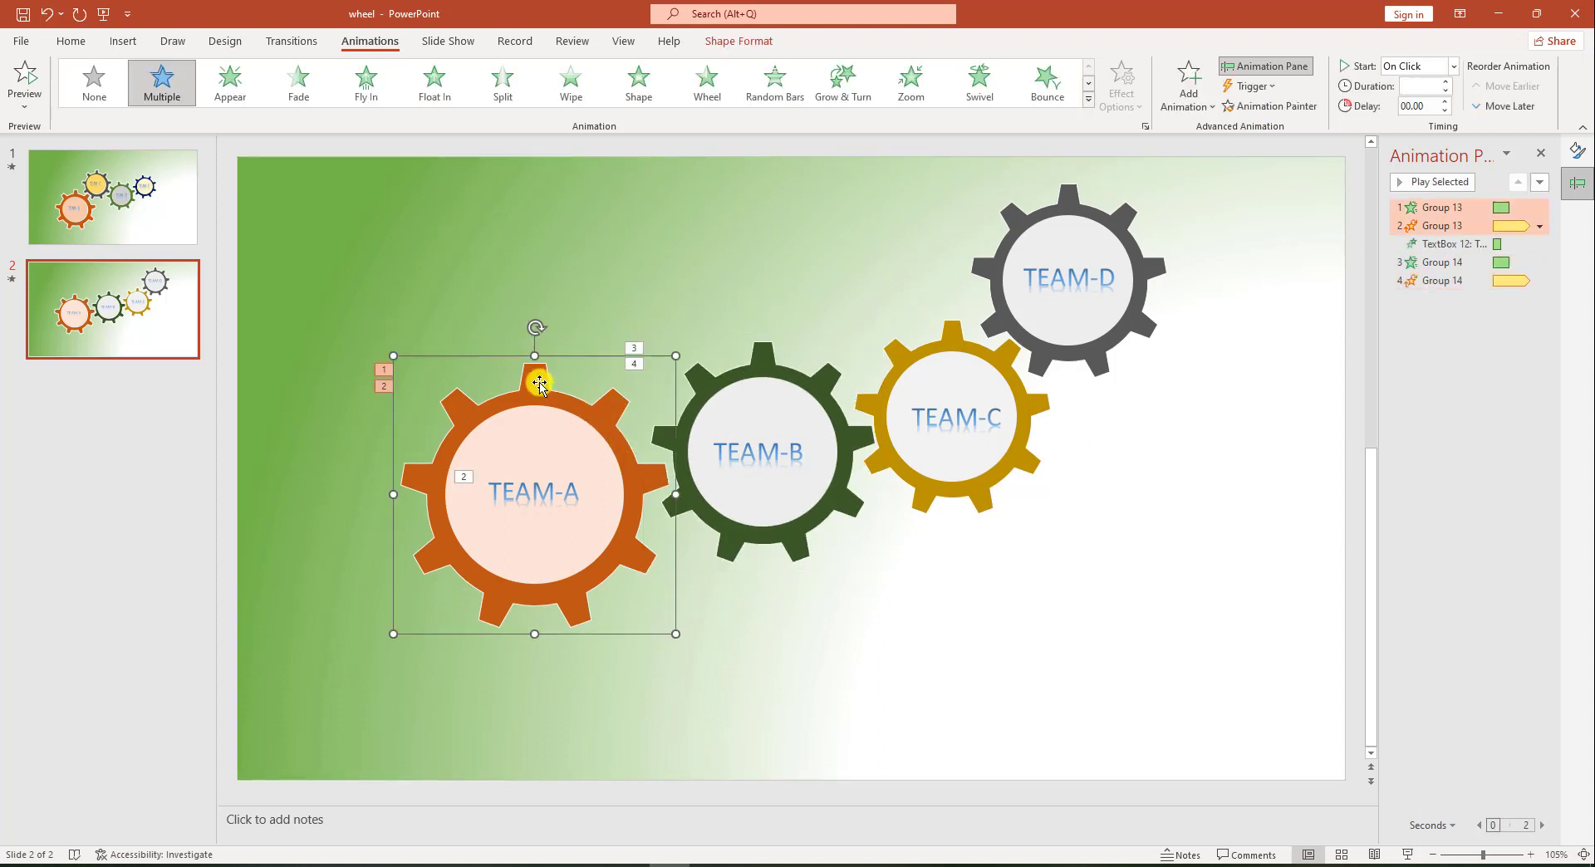
click(1269, 108)
click(938, 350)
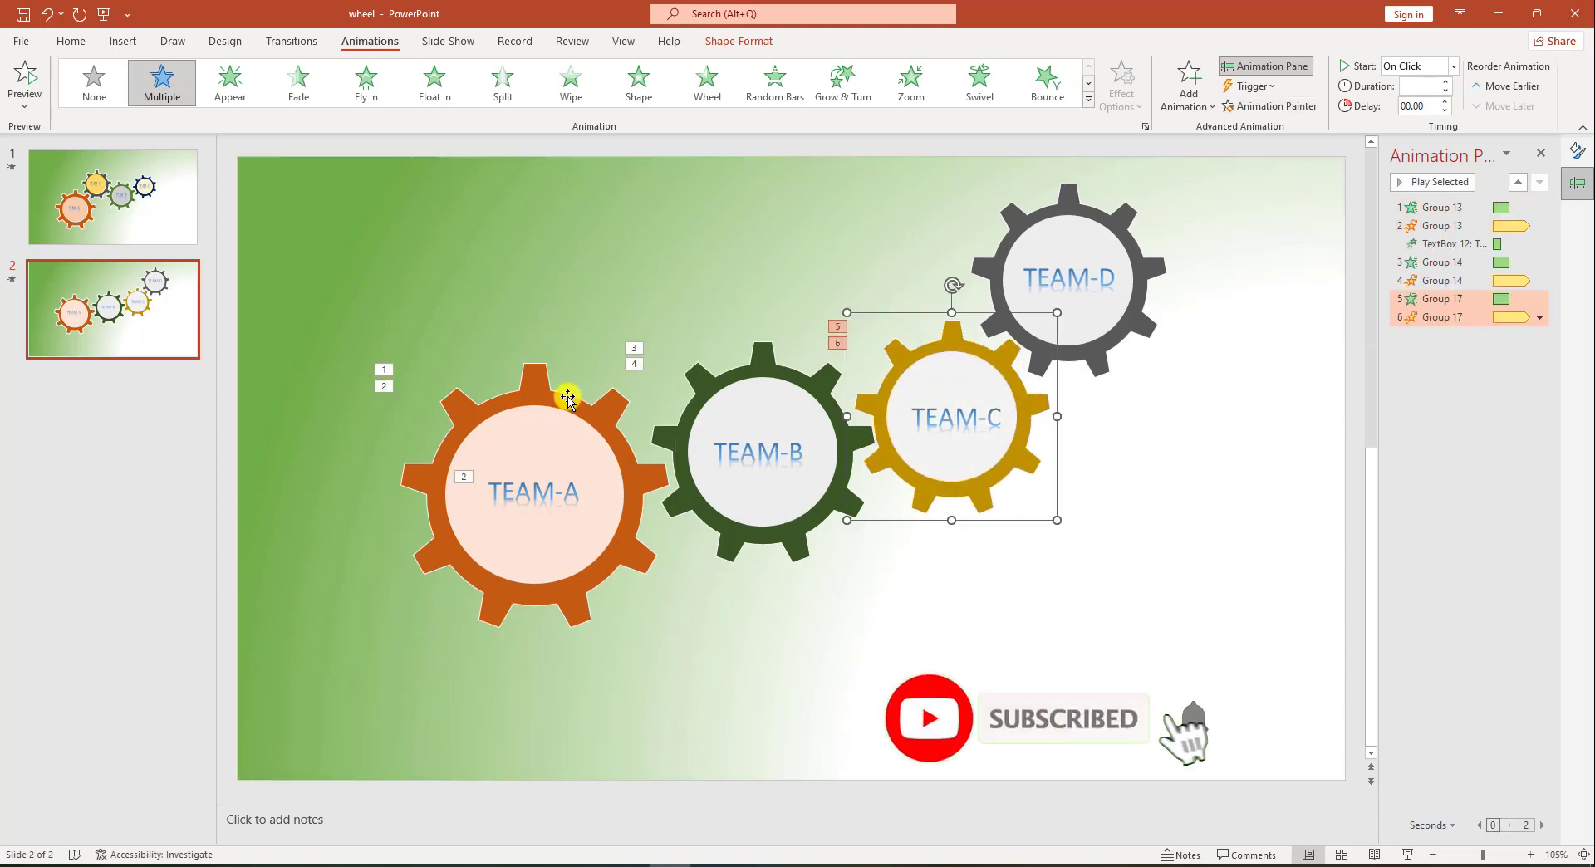
click(1262, 108)
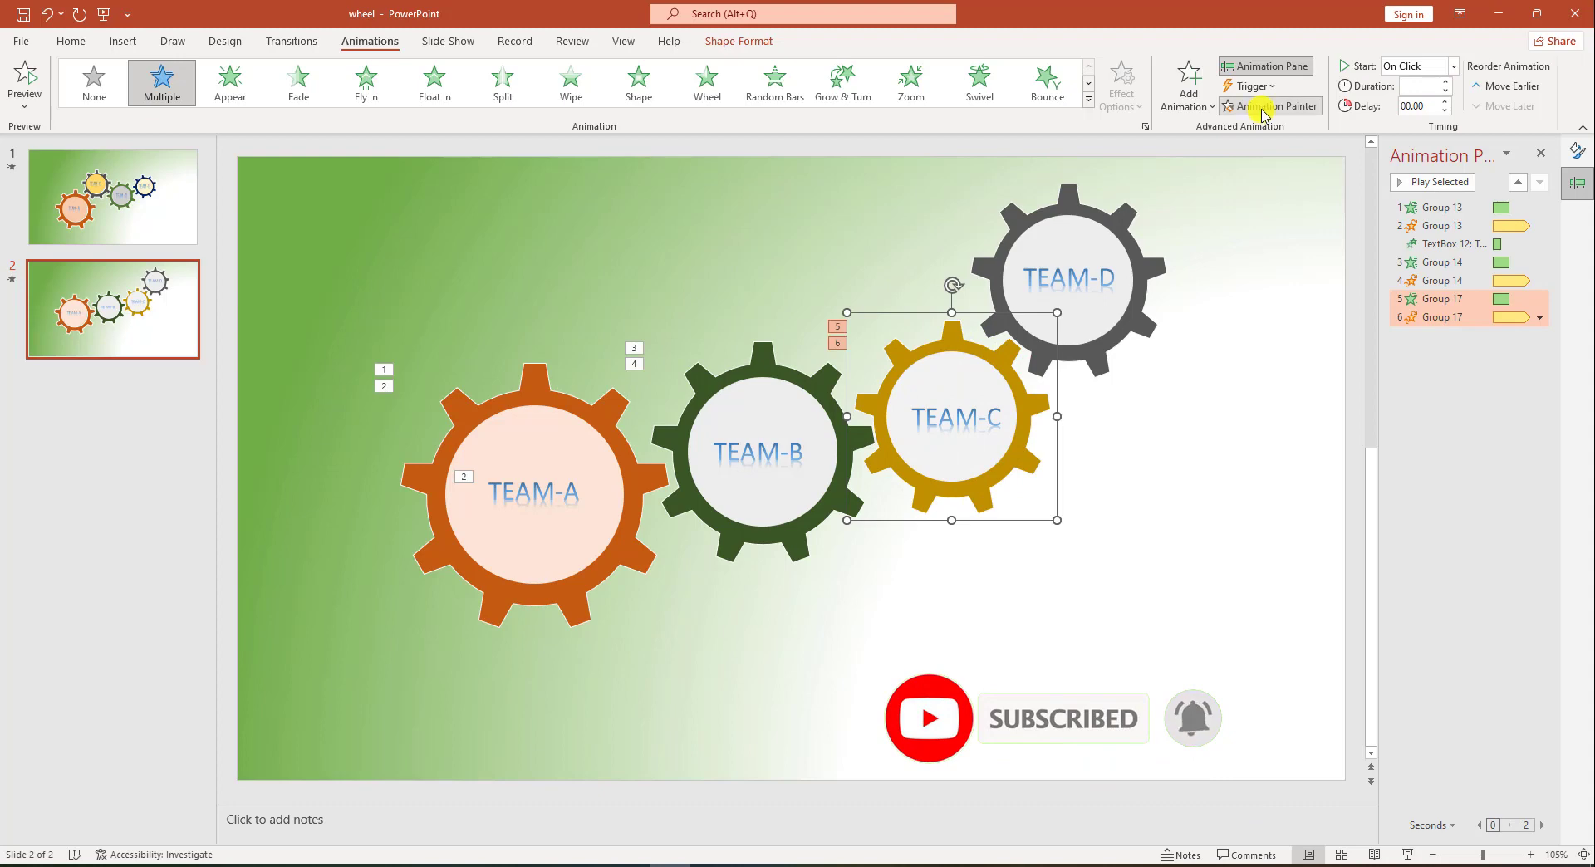
click(1066, 199)
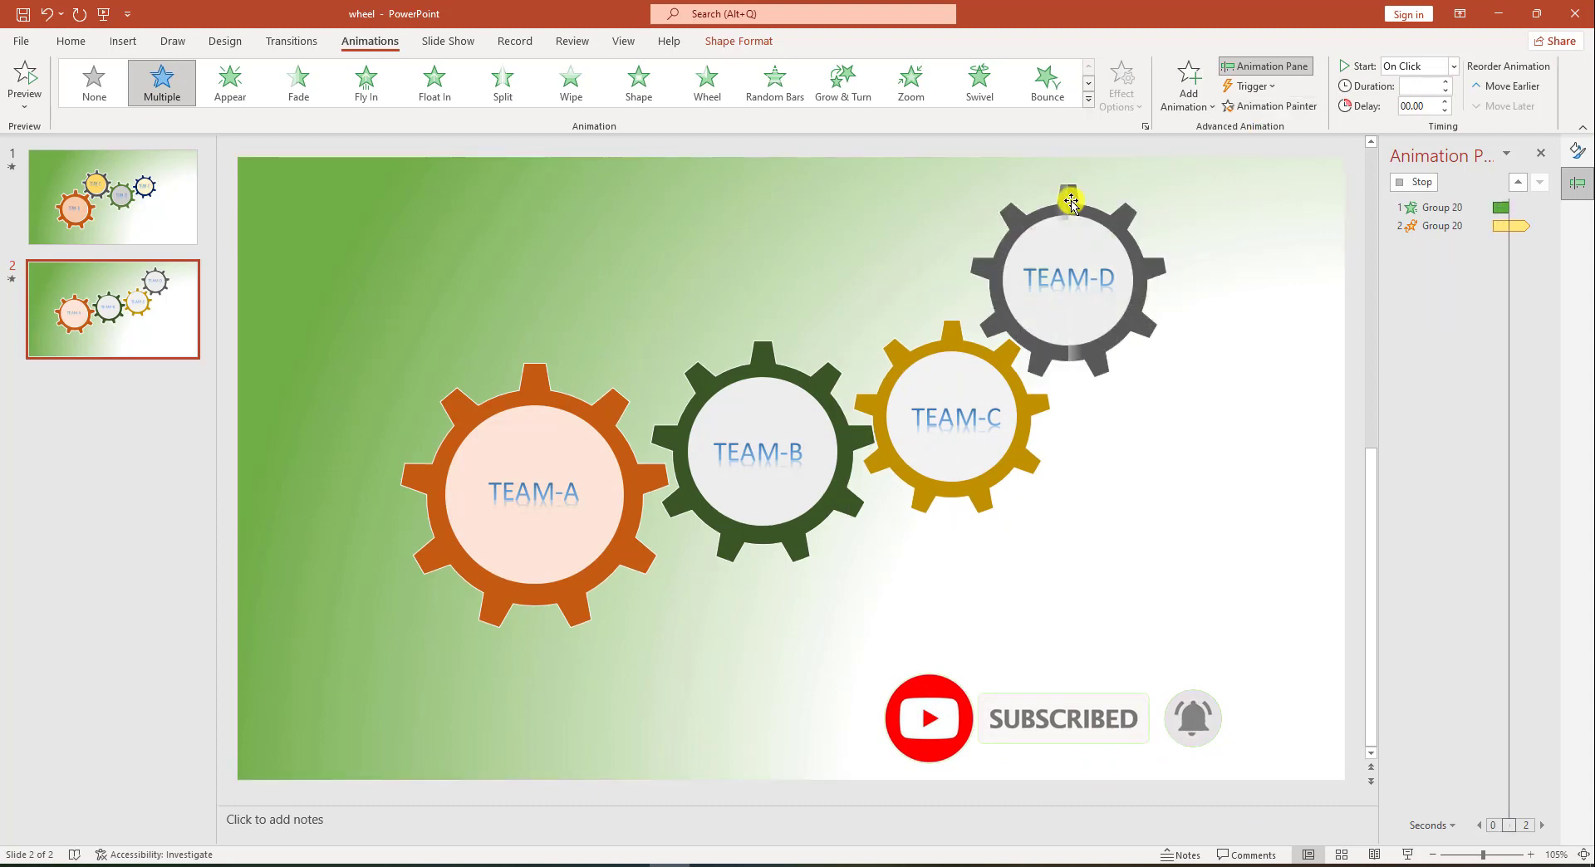